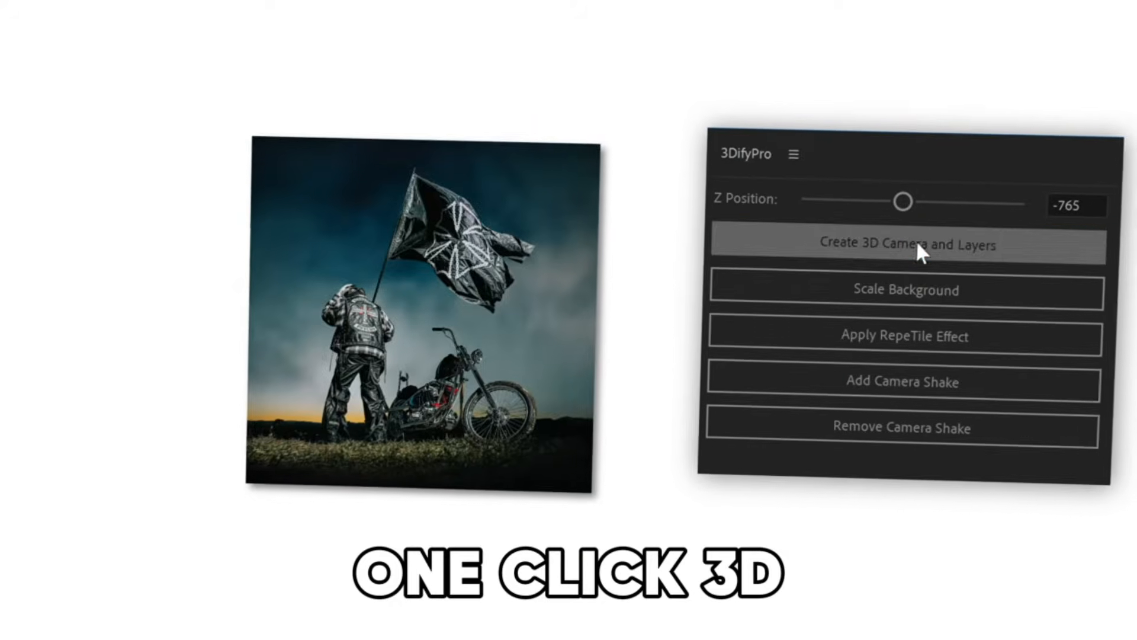
pyautogui.click(918, 245)
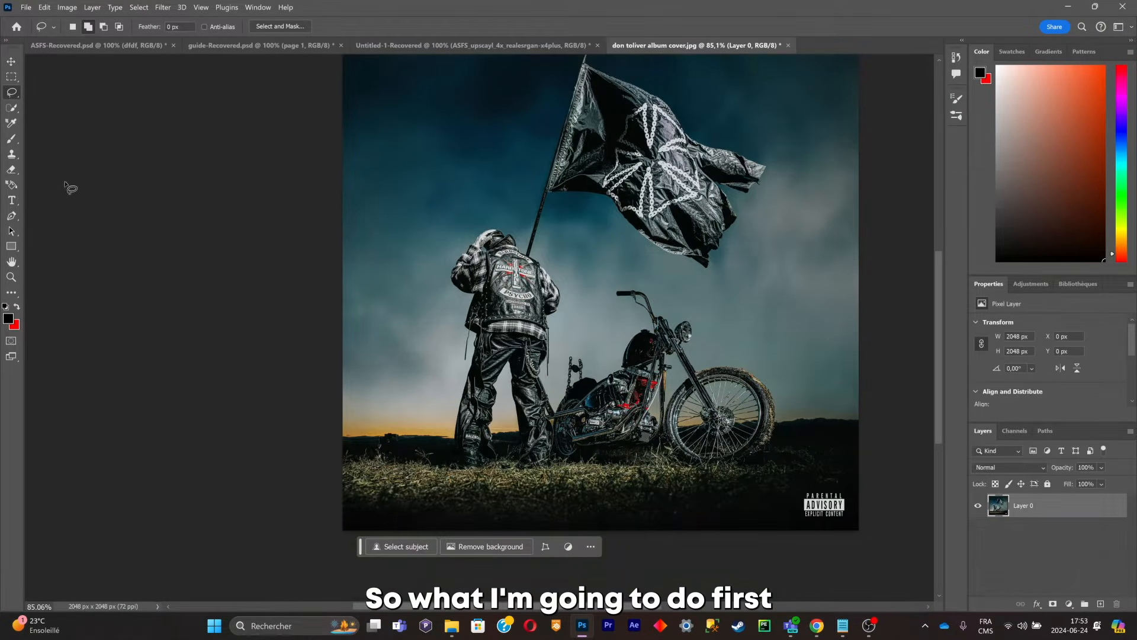
# Select the man, flag and motorcycle automatically with Select Subject.
pyautogui.press('w')
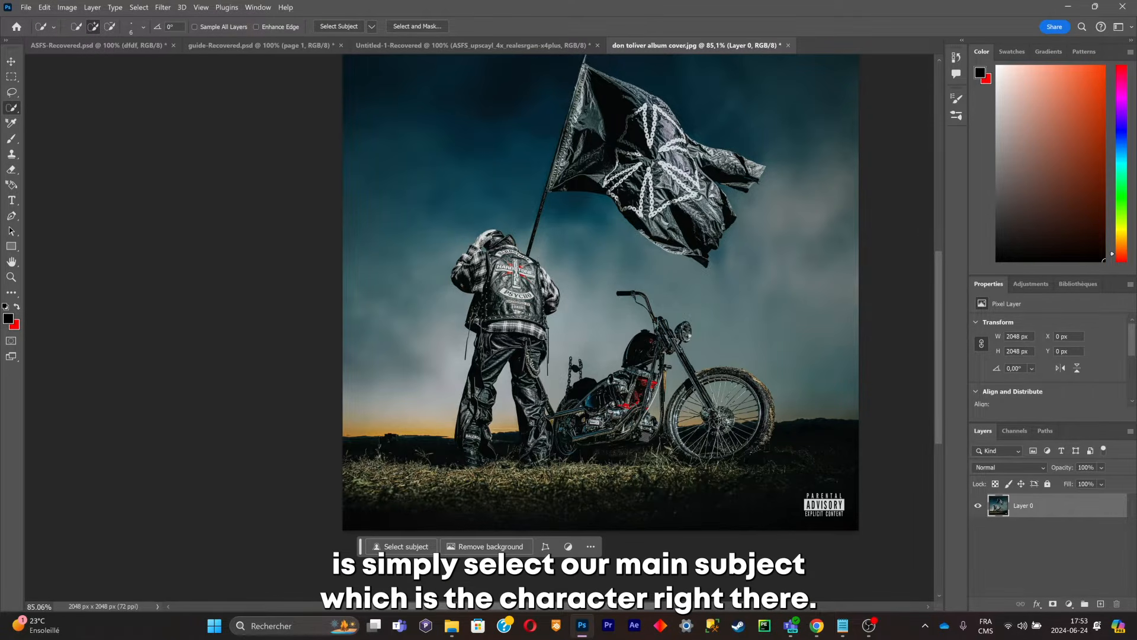
pyautogui.scroll(3, 523, 298)
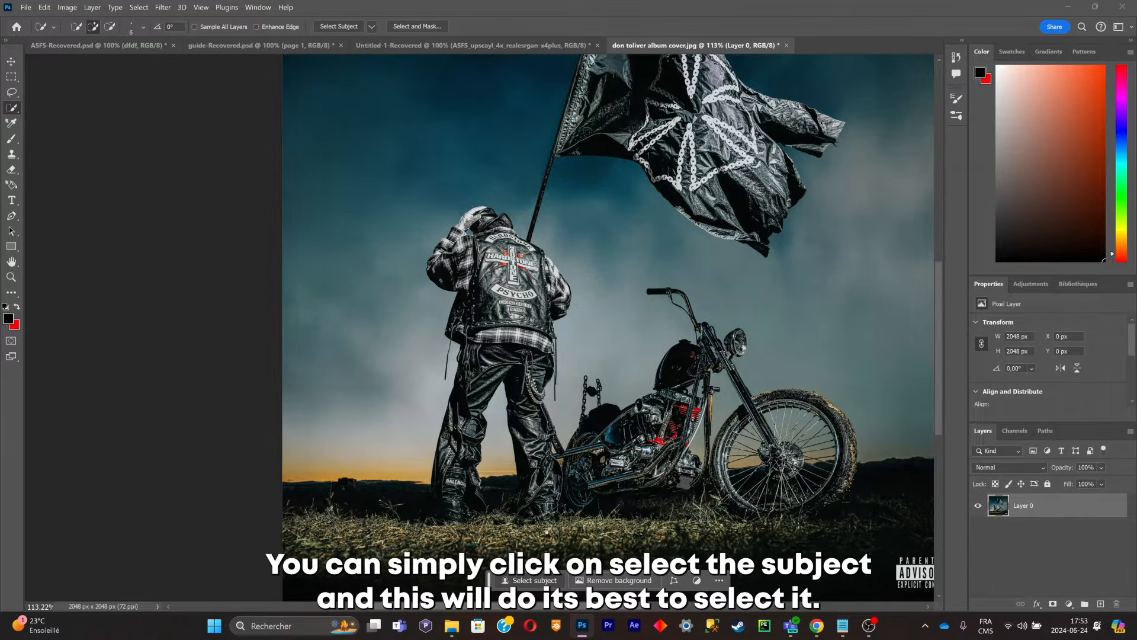
pyautogui.click(534, 580)
pyautogui.scroll(1, 527, 391)
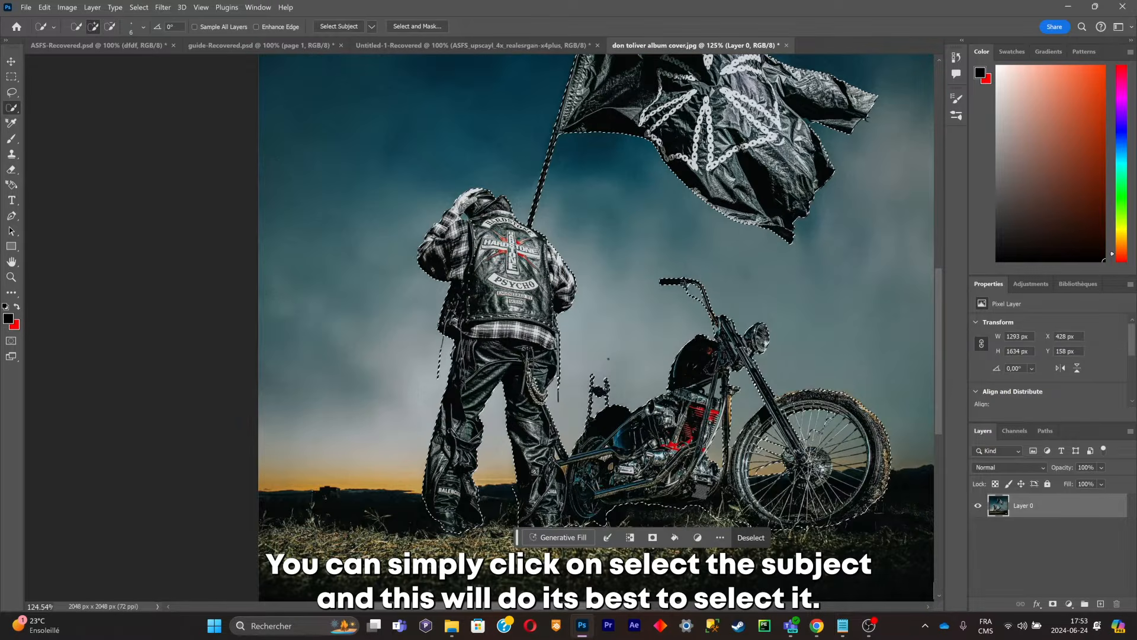
# Refine the selection edge around the man's left boot with the Quick Selection tool.
pyautogui.scroll(-2, 658, 377)
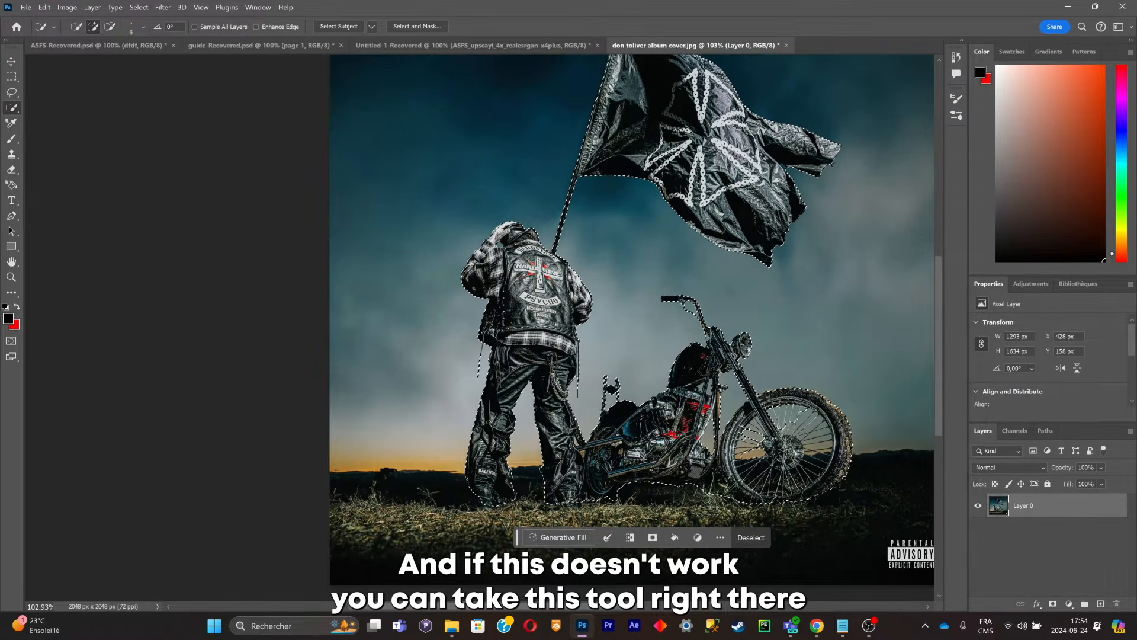
pyautogui.scroll(-1, 632, 326)
pyautogui.scroll(9, 692, 581)
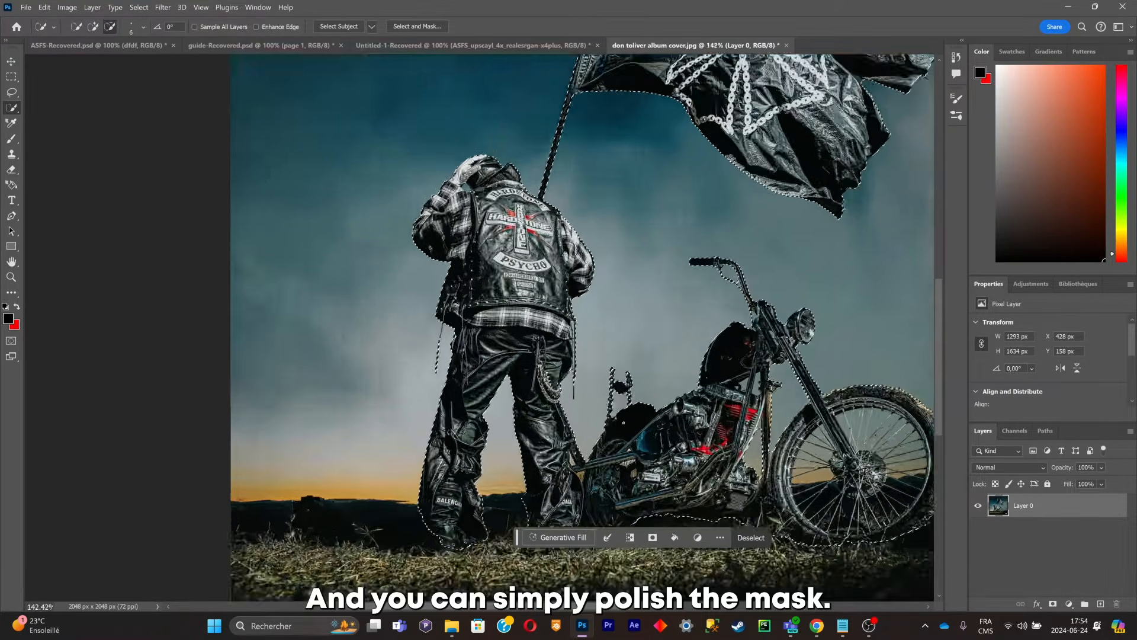
pyautogui.keyDown('alt'); pyautogui.click(245, 426); pyautogui.keyUp('alt')
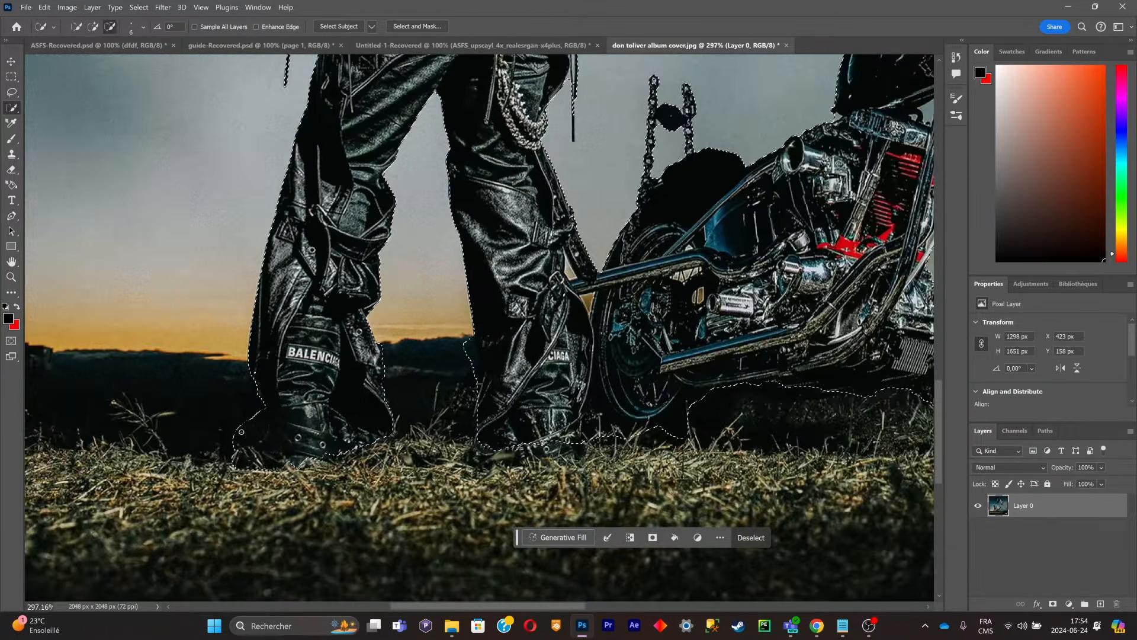
pyautogui.scroll(3, 238, 434)
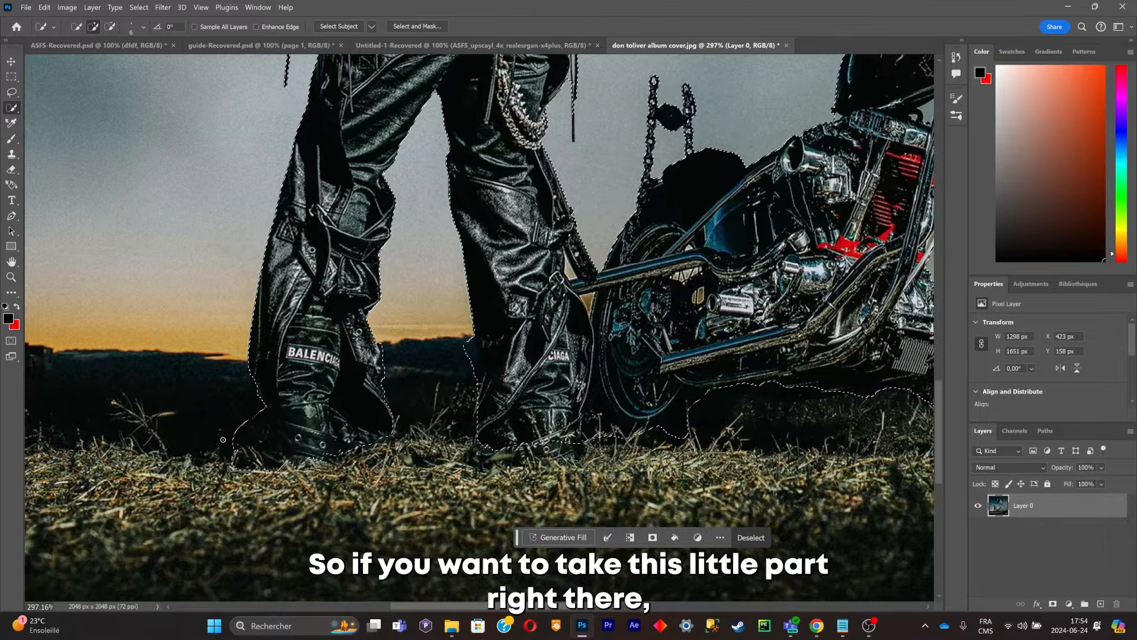
# Extend the selection over the ground beside the man's left boot with the Lasso tool.
pyautogui.click(12, 93)
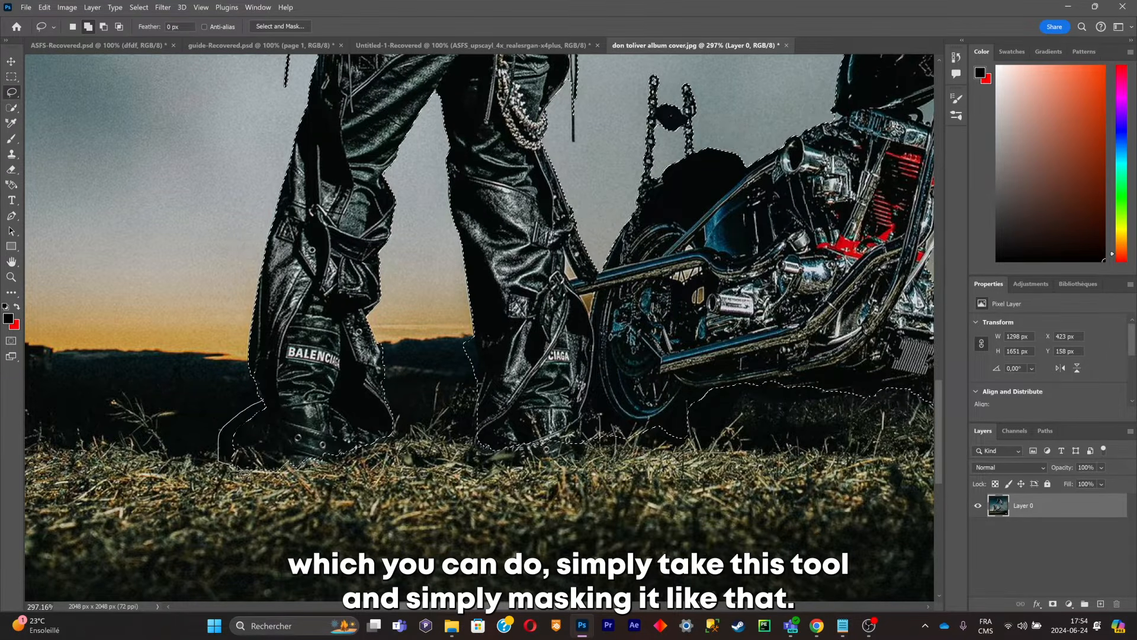
pyautogui.scroll(3, 497, 385)
pyautogui.scroll(-8, 474, 370)
pyautogui.scroll(8, 706, 314)
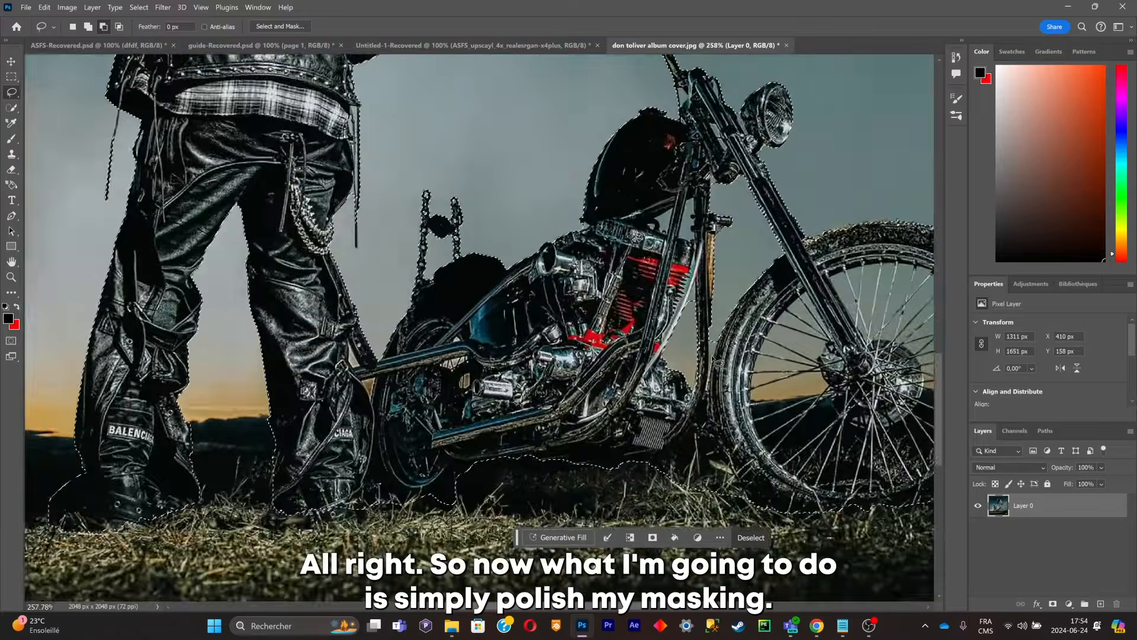
# Refine the selection around the motorcycle with the Lasso, excluding the background gaps in the engine, frame and wheel area.
pyautogui.scroll(-6, 687, 292)
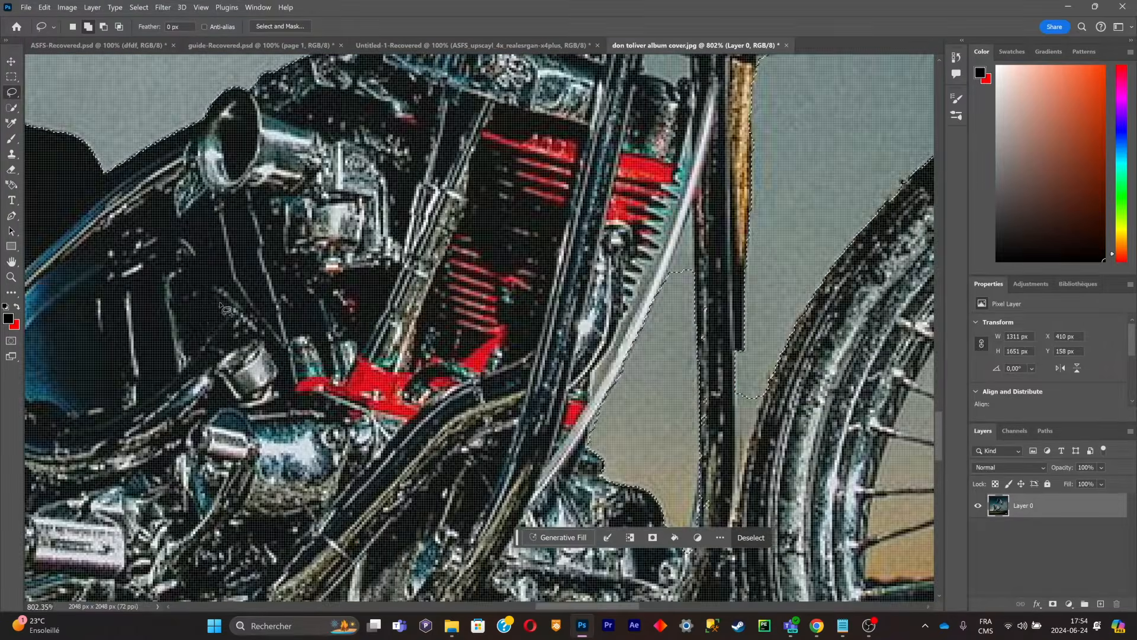
pyautogui.scroll(10, 687, 443)
pyautogui.scroll(-8, 687, 443)
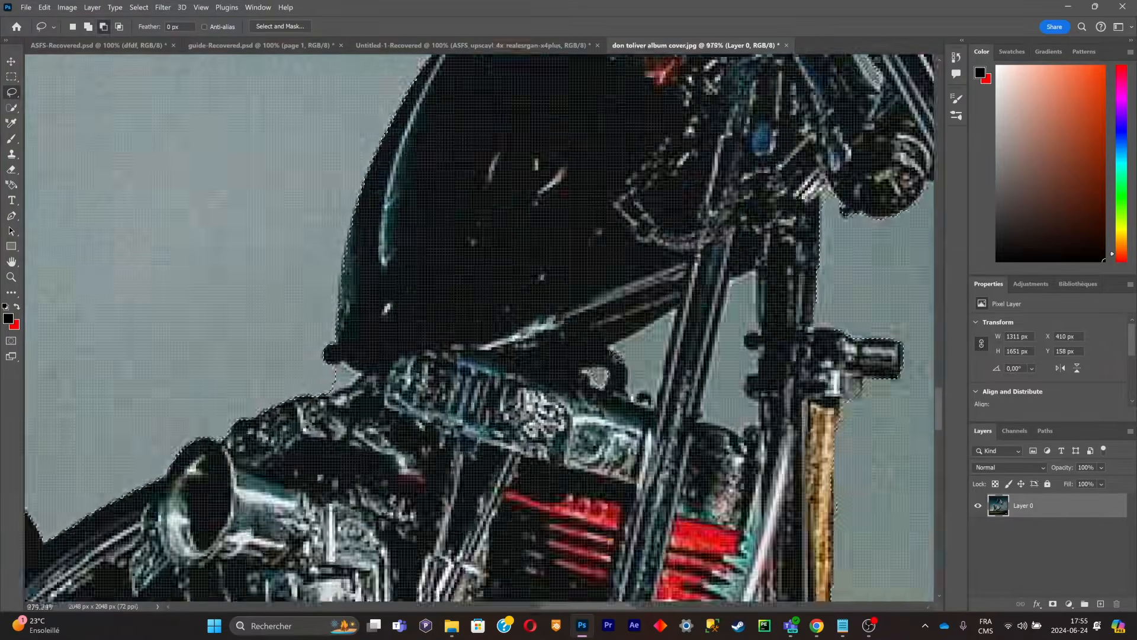
pyautogui.scroll(9, 317, 424)
pyautogui.scroll(-8, 317, 424)
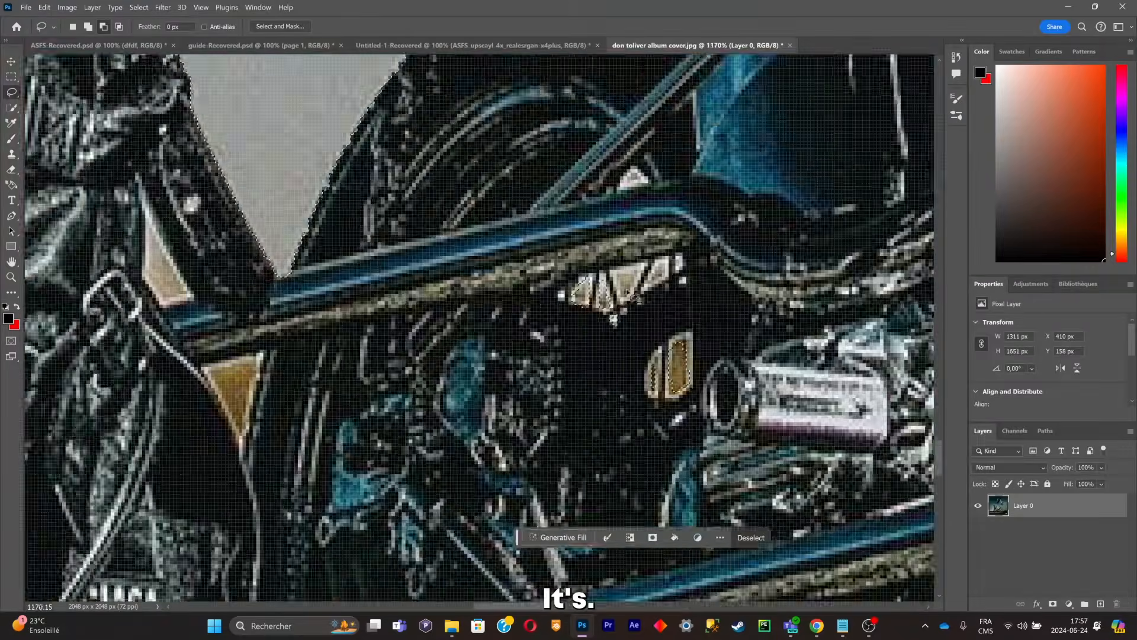
pyautogui.scroll(10, 463, 414)
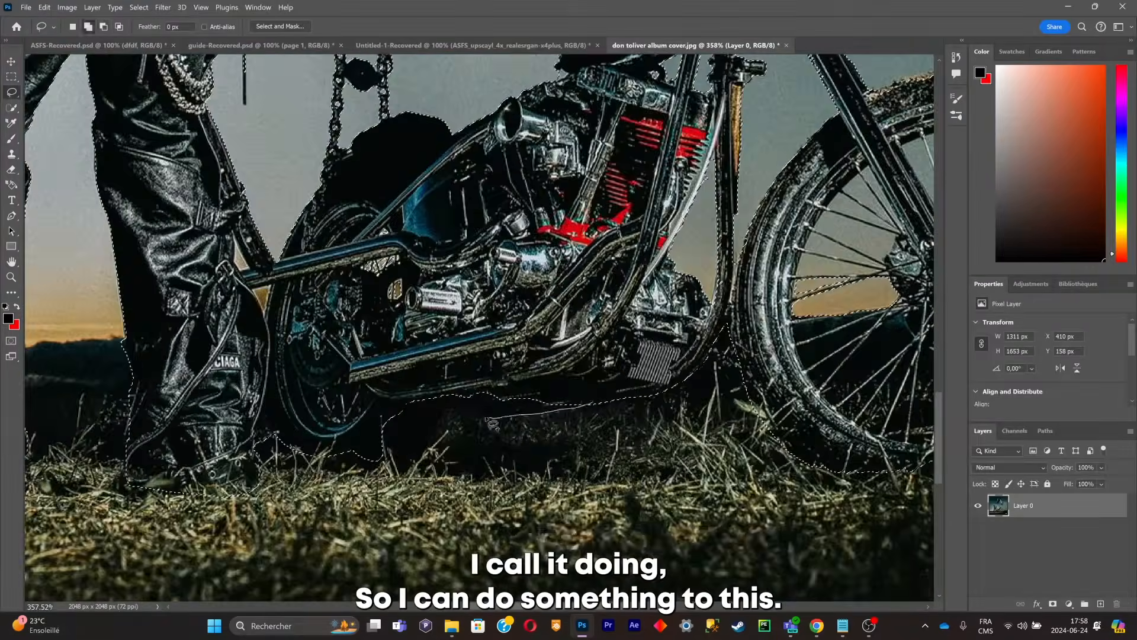
pyautogui.scroll(-10, 462, 415)
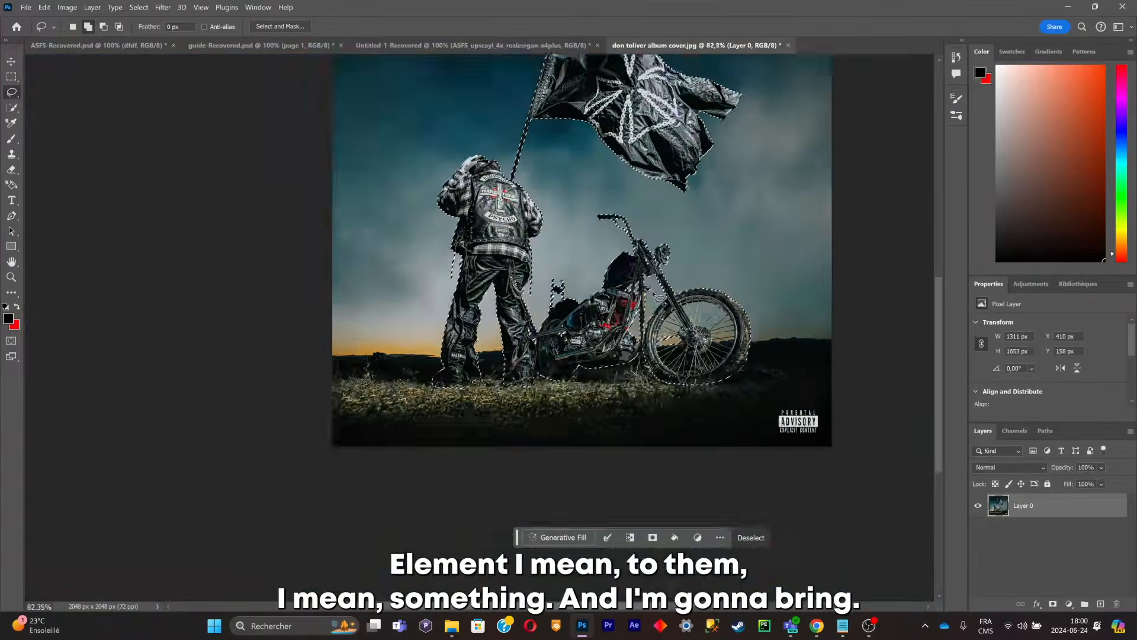
# Copy the selected man, flag and motorcycle to a new layer and clear background between the front wheel's spokes with the Magic Wand.
pyautogui.scroll(-2, 569, 296)
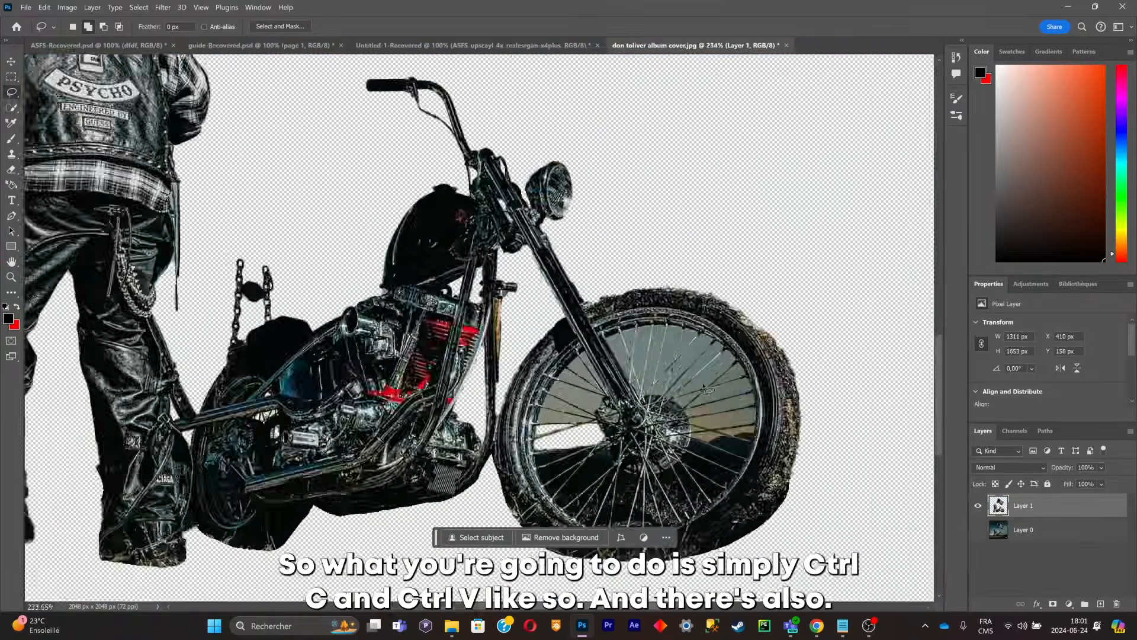
pyautogui.scroll(4, 329, 292)
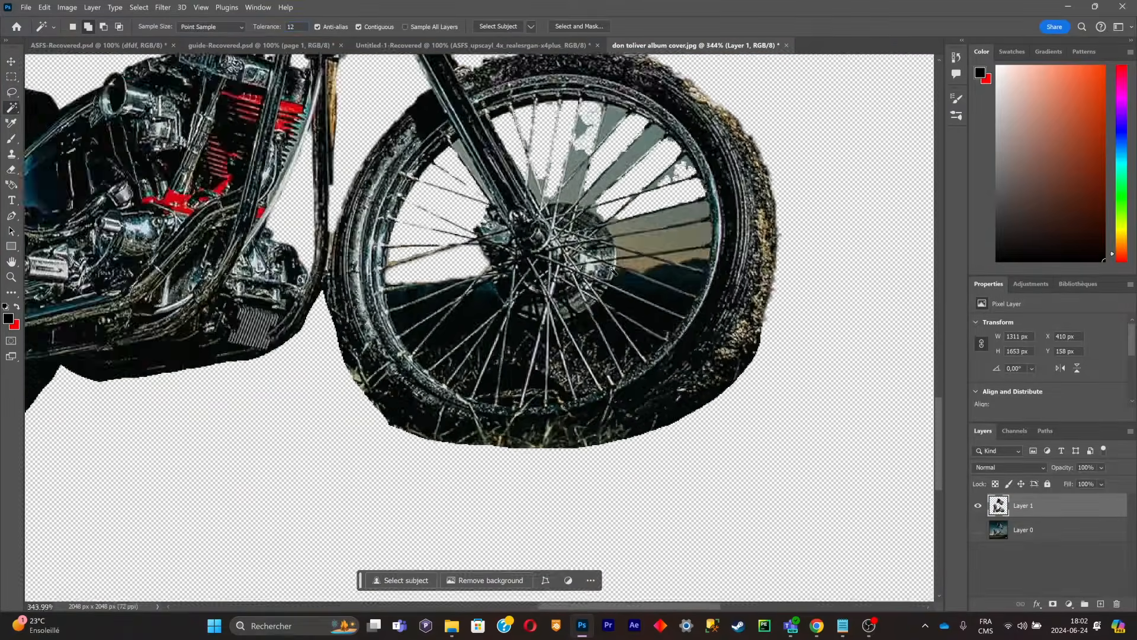
pyautogui.click(646, 318)
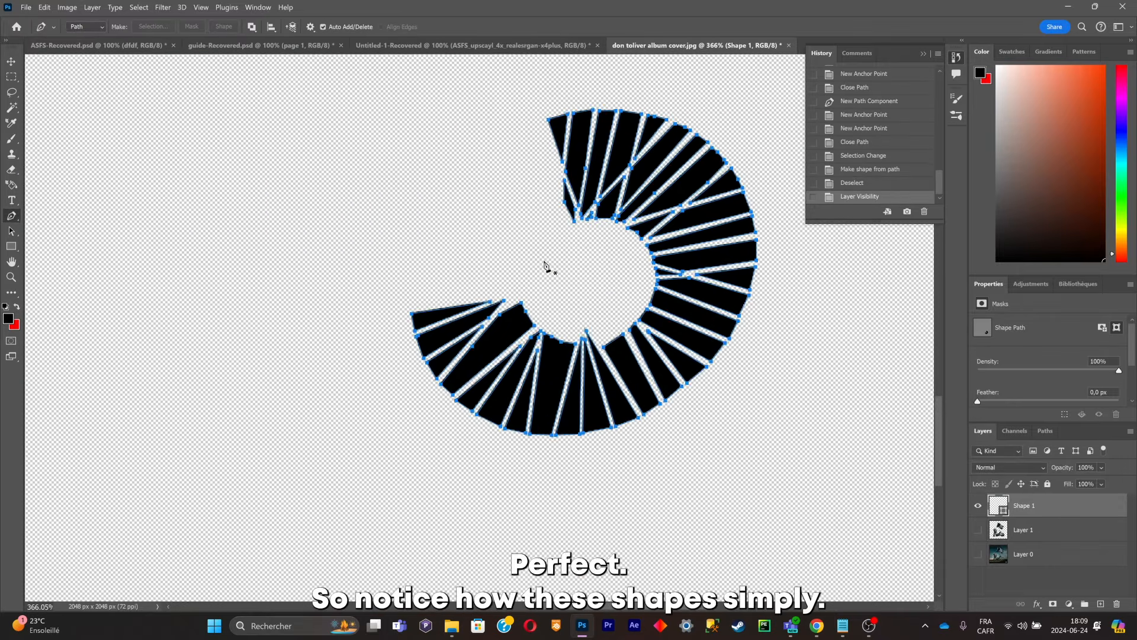
# Rasterize the Shape 1 layer covering the gaps between the spokes and select its pieces with the Magic Wand.
pyautogui.rightClick(1022, 506)
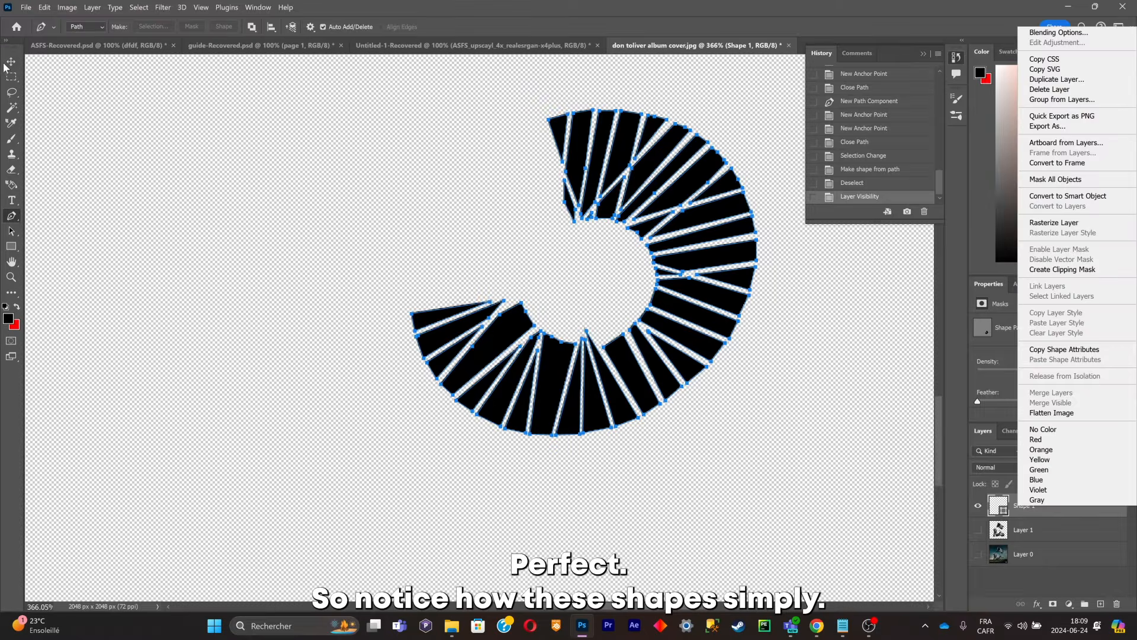
pyautogui.click(1042, 225)
pyautogui.press('w')
pyautogui.click(514, 106)
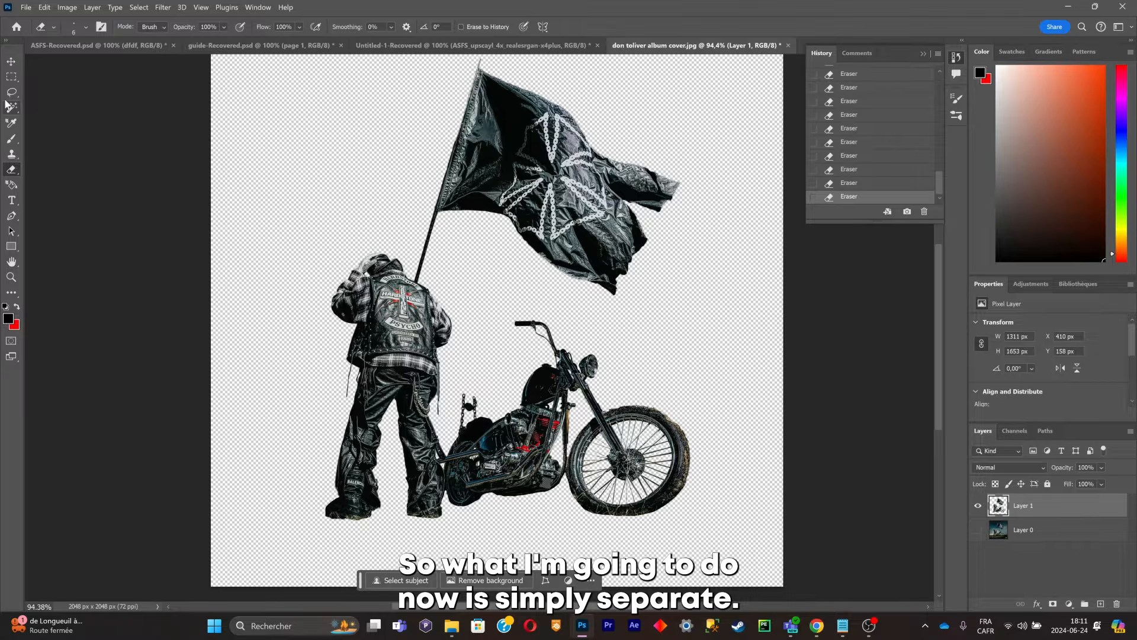
# Lasso the motorcycle on Layer 1, copy it, delete it from that layer and deselect.
pyautogui.click(11, 92)
pyautogui.scroll(2, 545, 410)
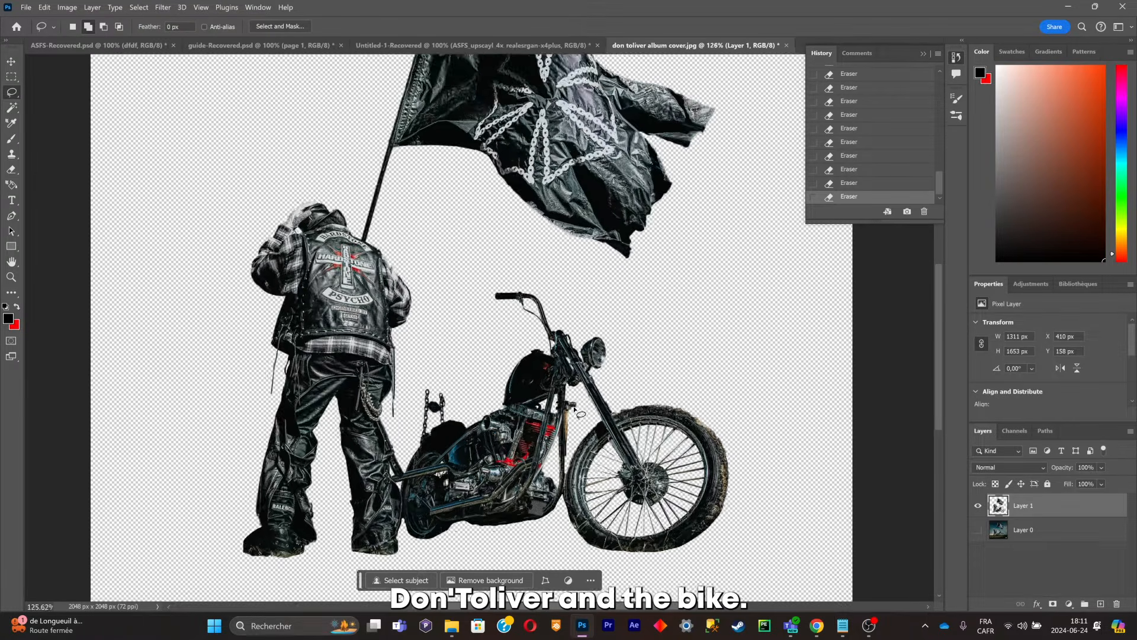
pyautogui.scroll(2, 569, 429)
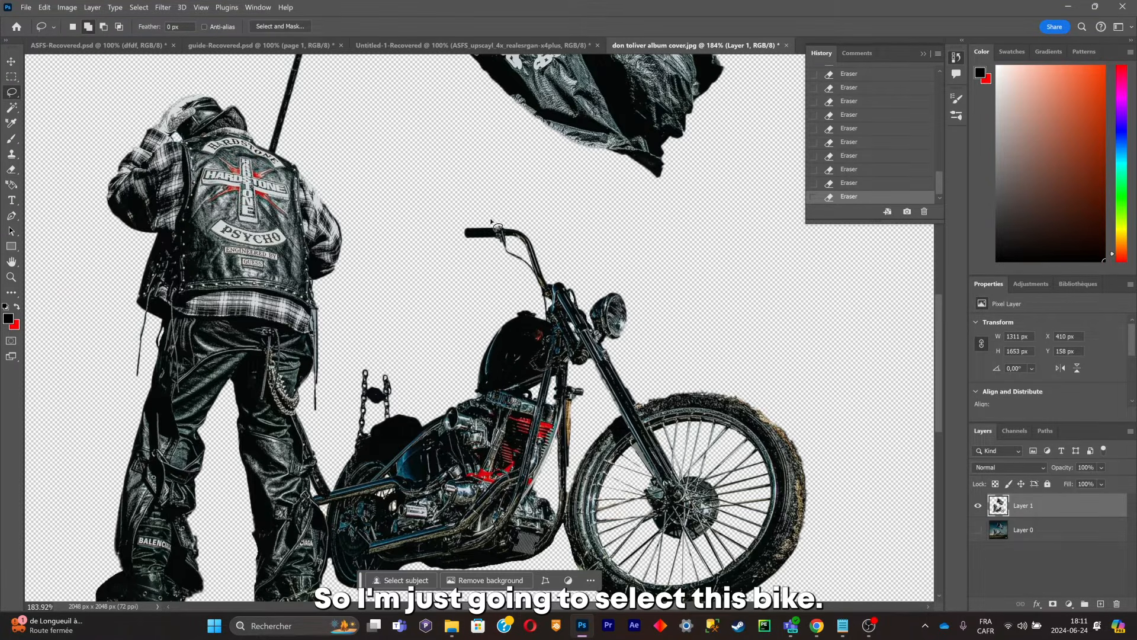
pyautogui.moveTo(484, 195); pyautogui.dragTo(401, 313)
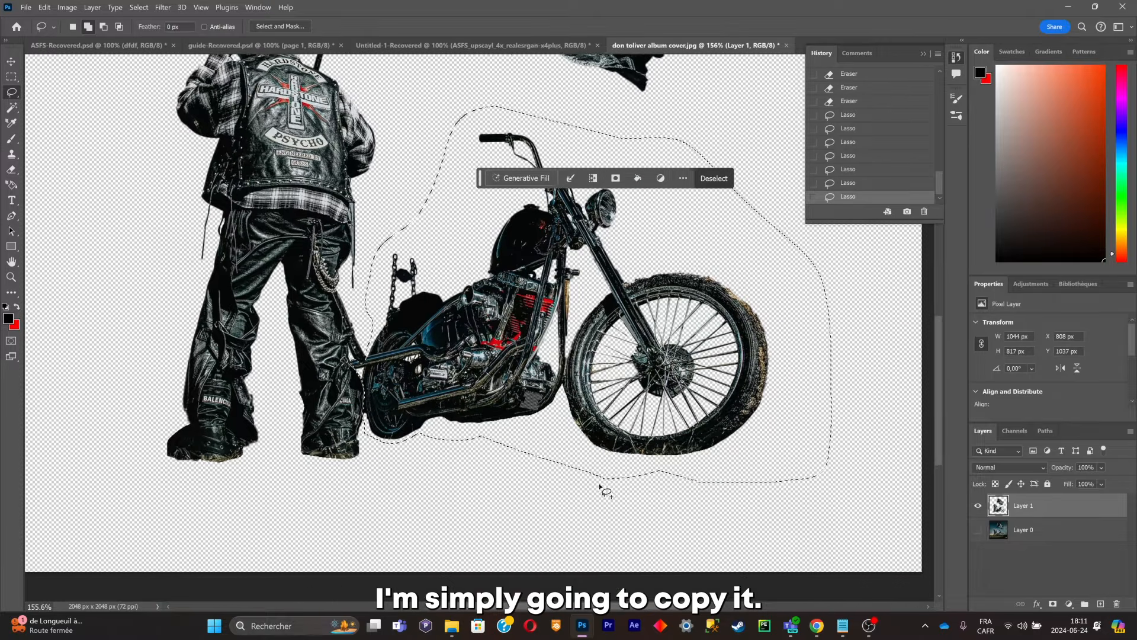
pyautogui.press('Delete')
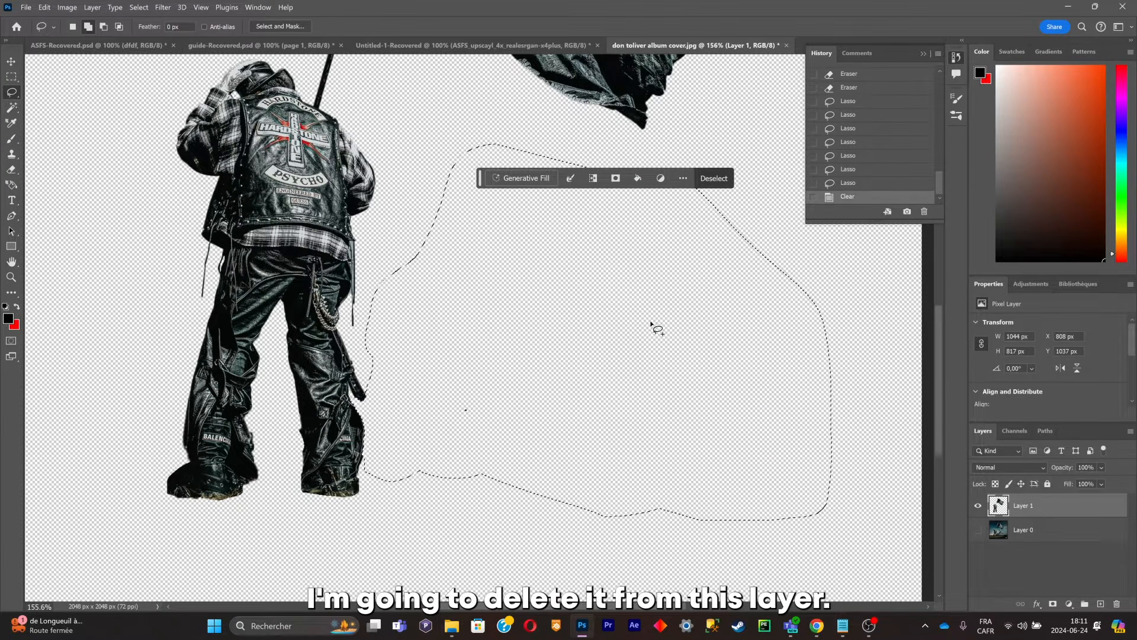
pyautogui.click(713, 178)
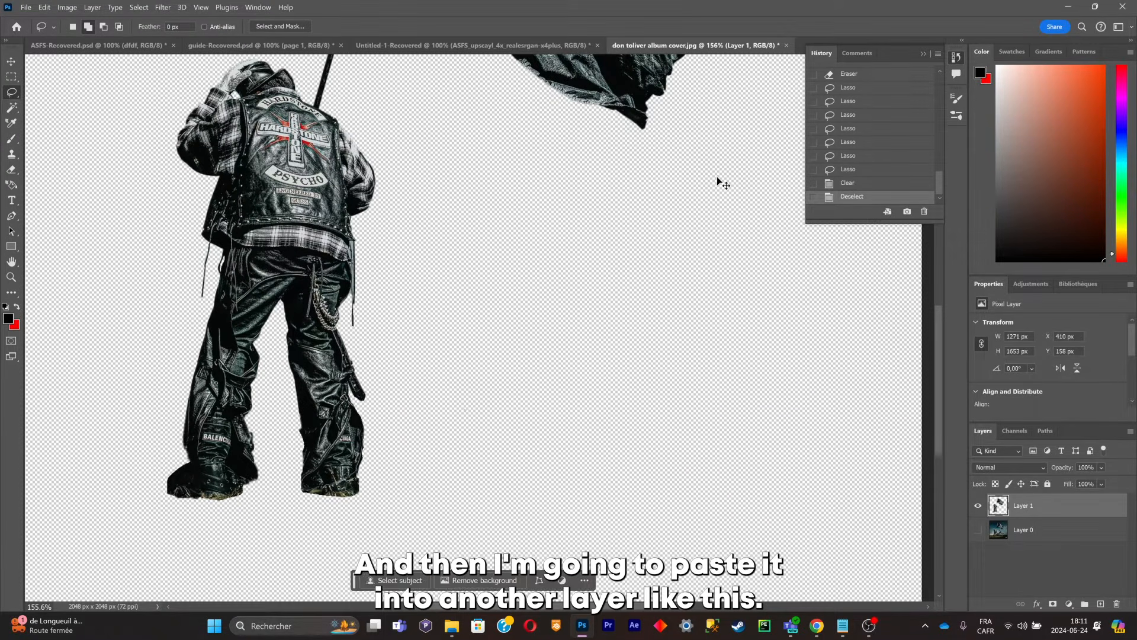
# Paste the motorcycle in place on its own layer and name the two cutout layers "don" and "motto".
pyautogui.hotkey('ctrl', 'shift', 'v')
pyautogui.click(977, 529)
pyautogui.scroll(8, 437, 357)
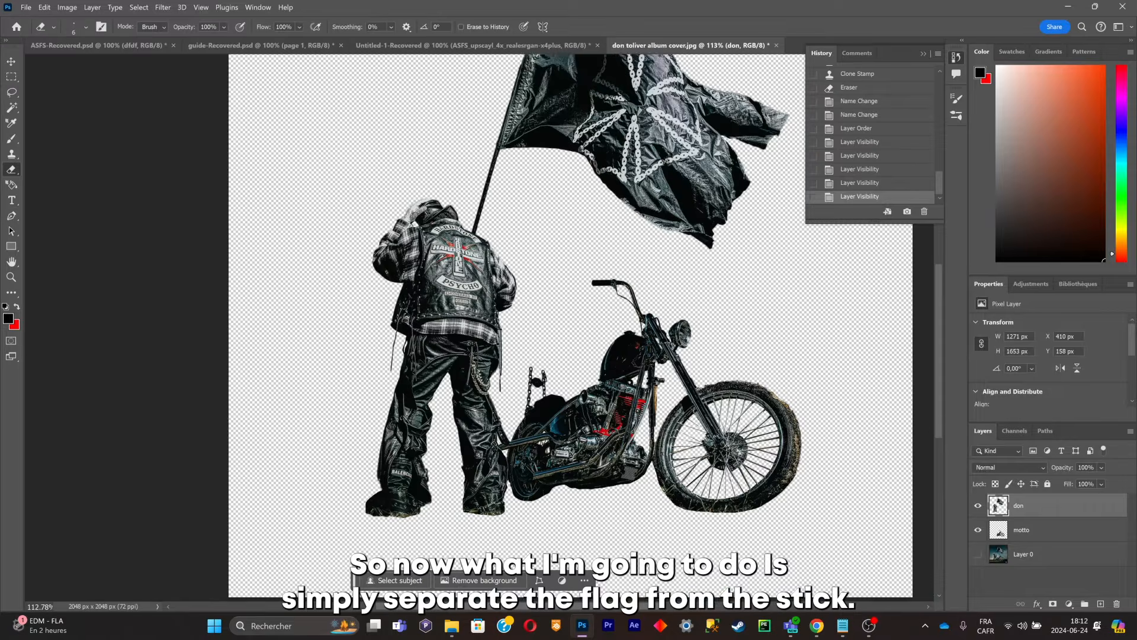
# Lasso the flag along its stick on the don layer and separate it onto its own layer named "flag".
pyautogui.scroll(3, 597, 243)
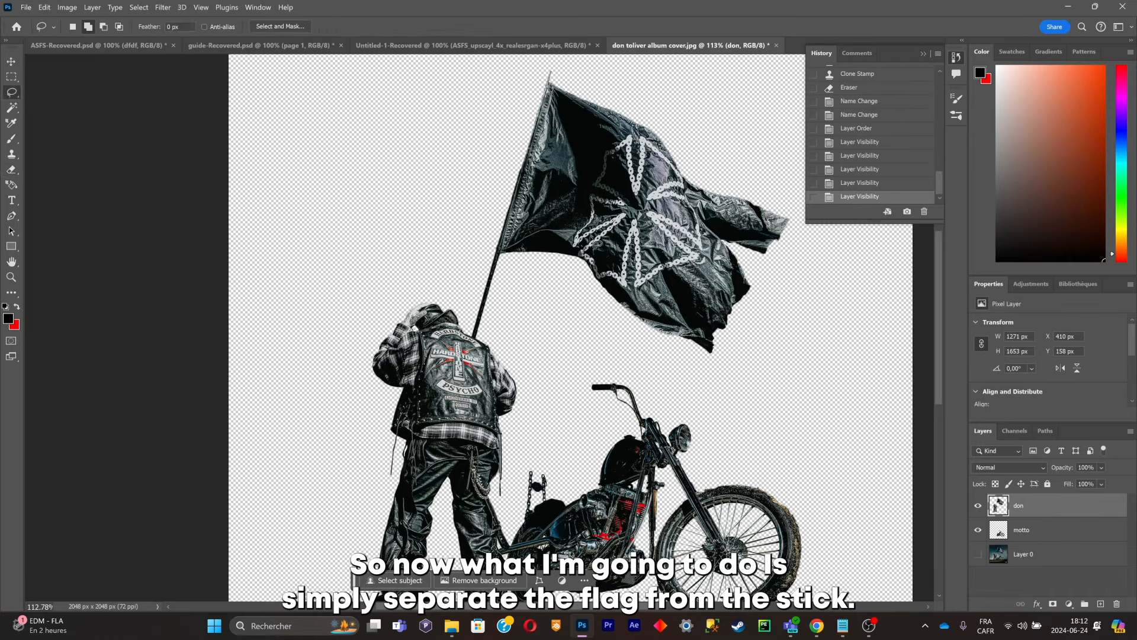
pyautogui.moveTo(589, 293)
pyautogui.mouseDown()
pyautogui.moveTo(617, 330)
pyautogui.moveTo(757, 368)
pyautogui.mouseUp()
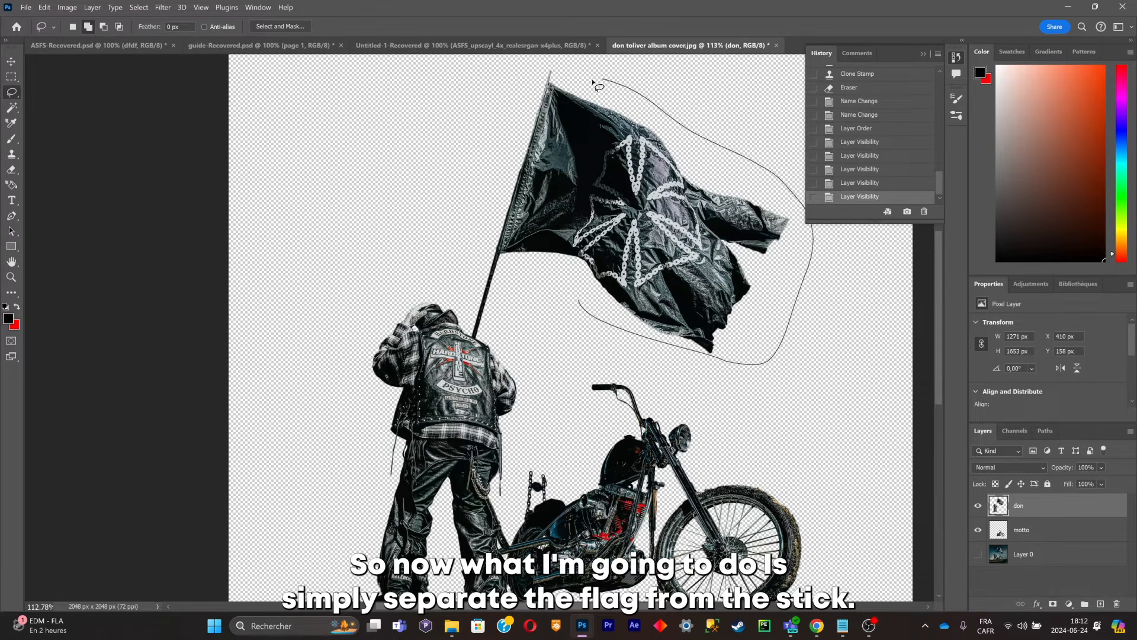
pyautogui.moveTo(592, 82)
pyautogui.mouseDown()
pyautogui.moveTo(541, 271)
pyautogui.moveTo(578, 297)
pyautogui.mouseUp()
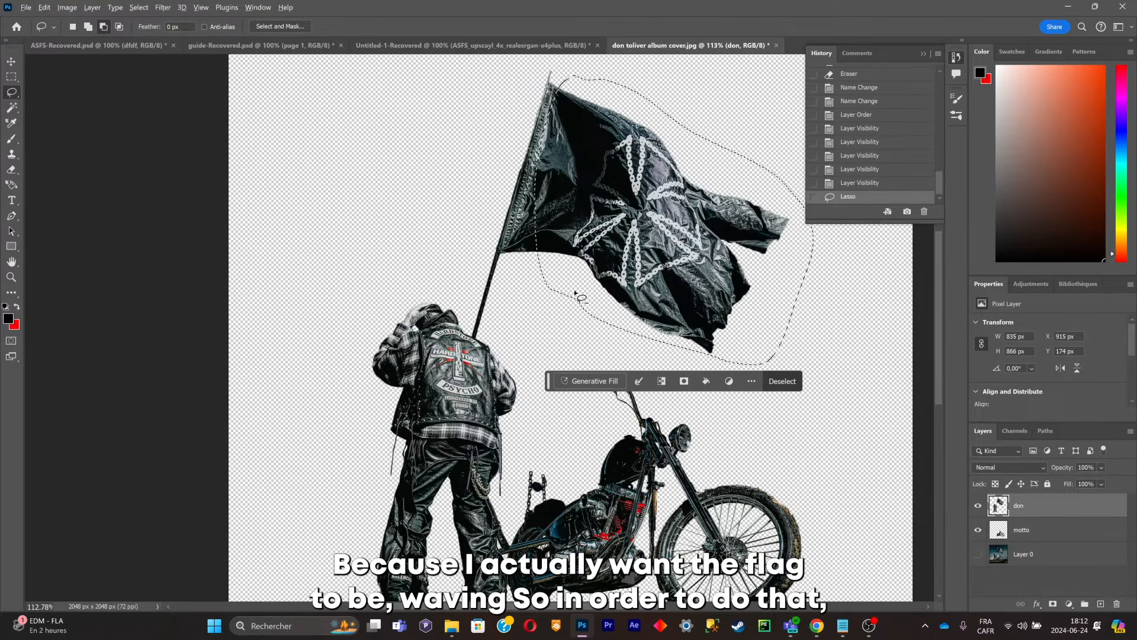
pyautogui.scroll(2, 578, 296)
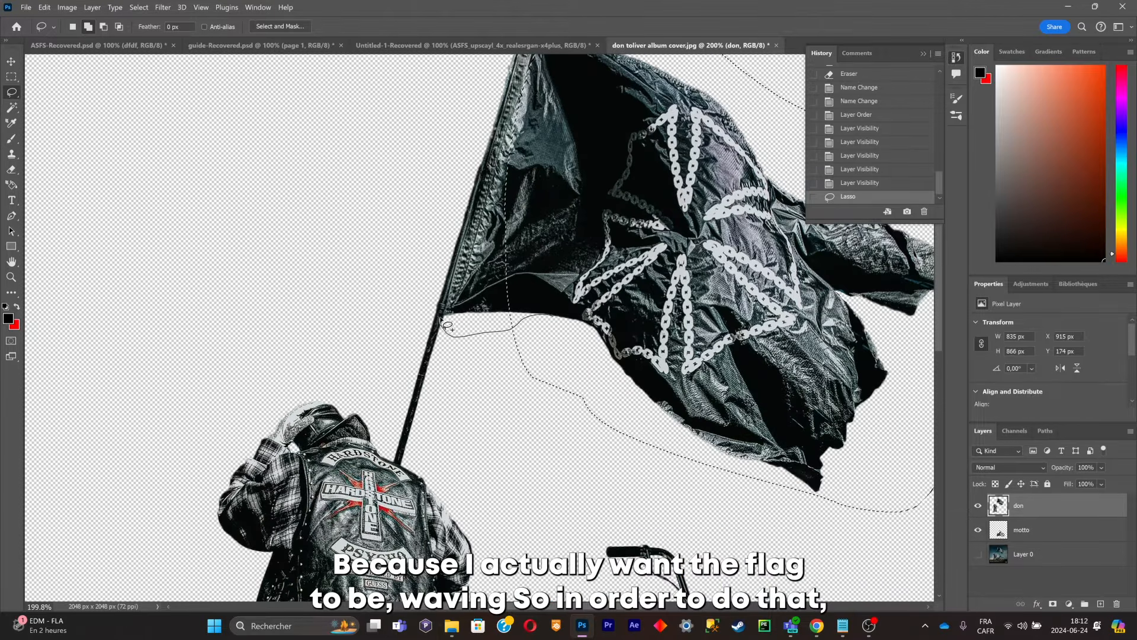
pyautogui.moveTo(447, 325); pyautogui.dragTo(544, 236)
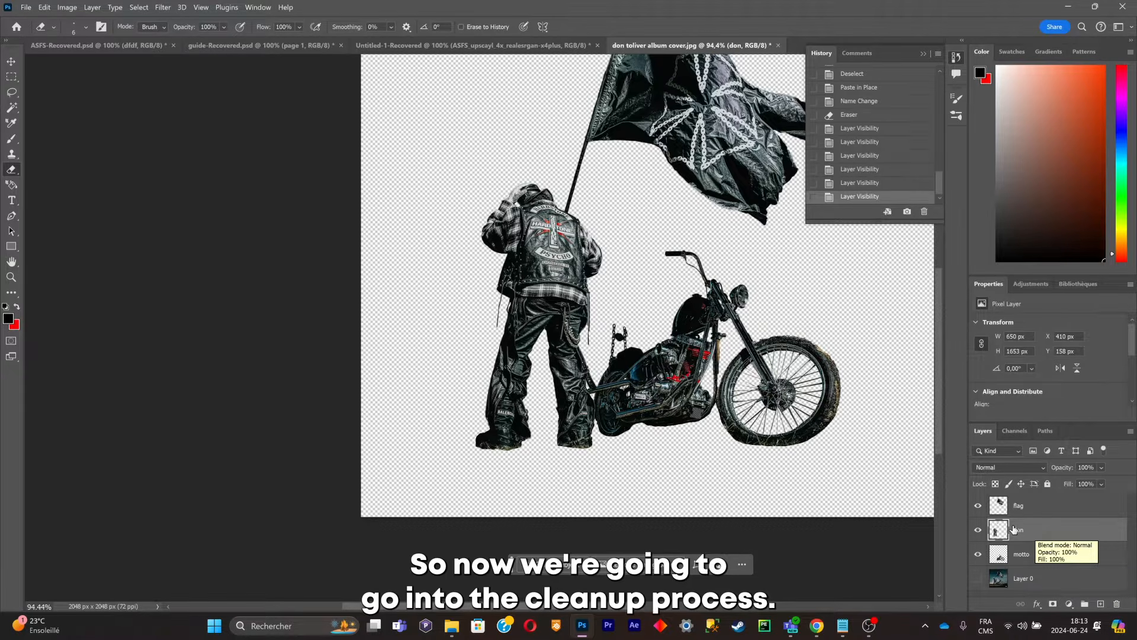
# Hide the flag layer and retouch the jagged edge of the flag's stick on the don layer with a 14 px brush tip.
pyautogui.click(977, 506)
pyautogui.scroll(5, 600, 65)
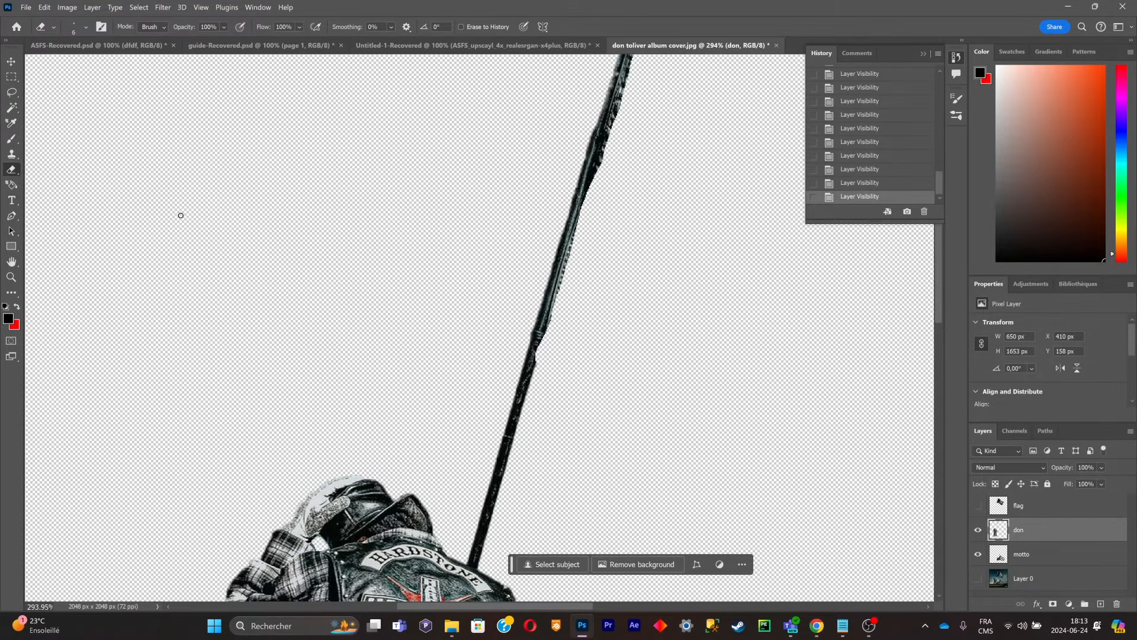
pyautogui.click(10, 140)
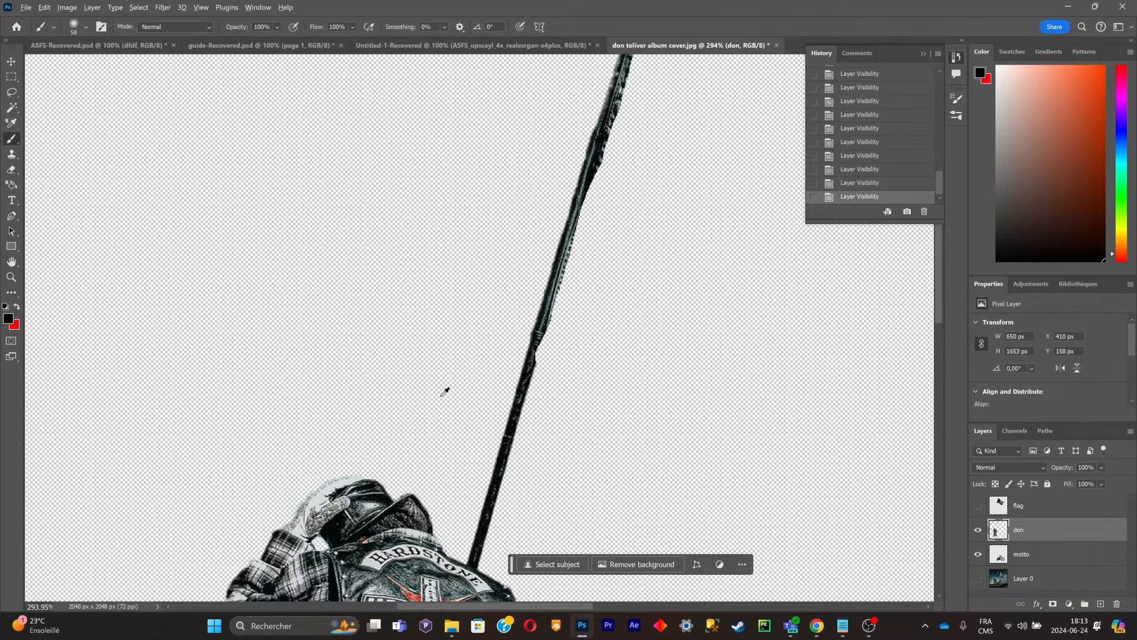
pyautogui.scroll(3, 594, 363)
pyautogui.rightClick(600, 339)
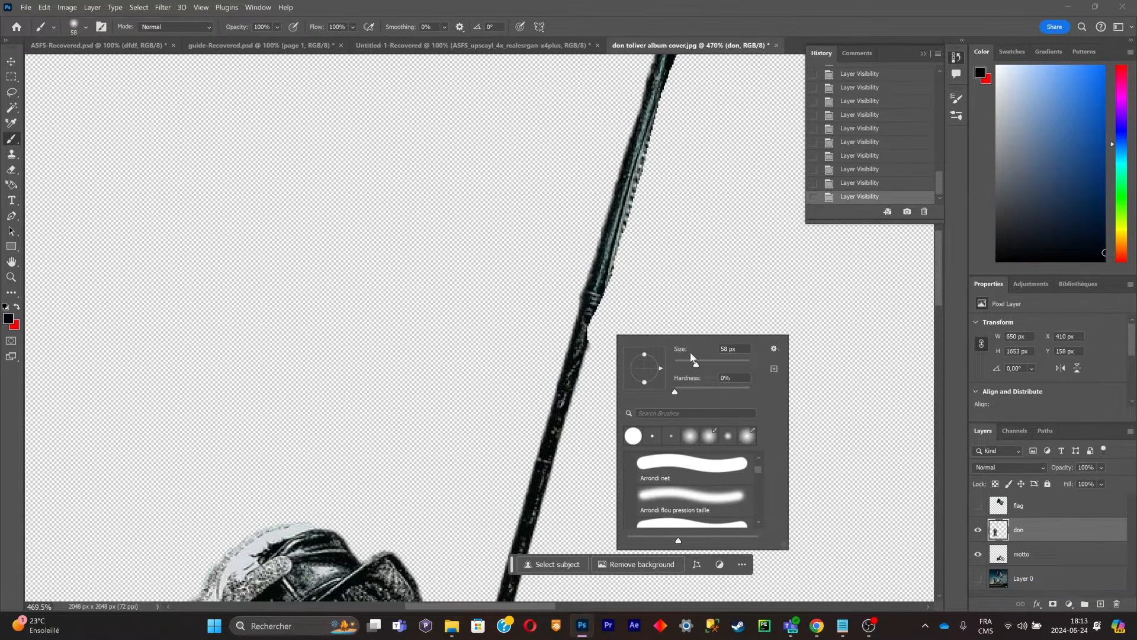
pyautogui.click(583, 340)
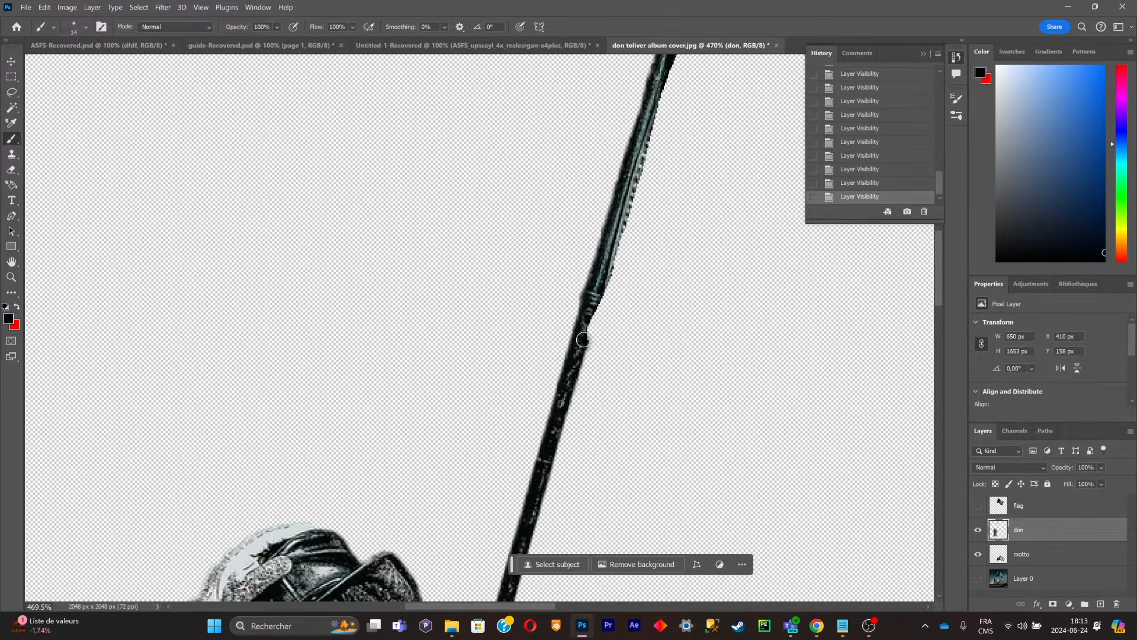
pyautogui.moveTo(586, 327); pyautogui.dragTo(603, 308)
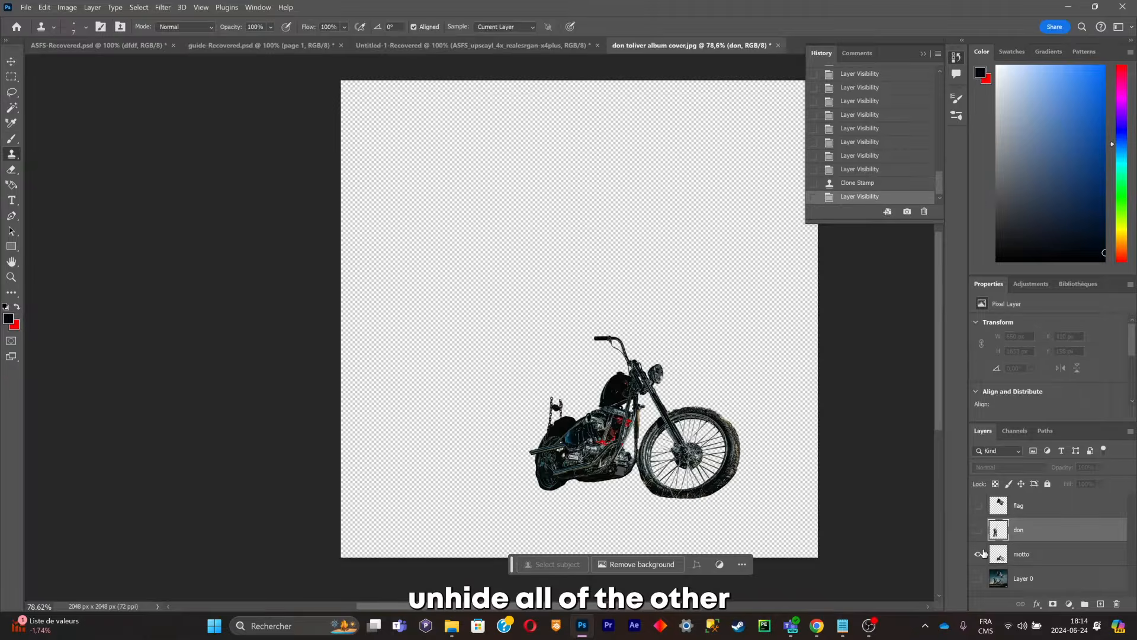
# Hide the remaining cutout layers, then show and select only the original cover on Layer 0.
pyautogui.click(977, 554)
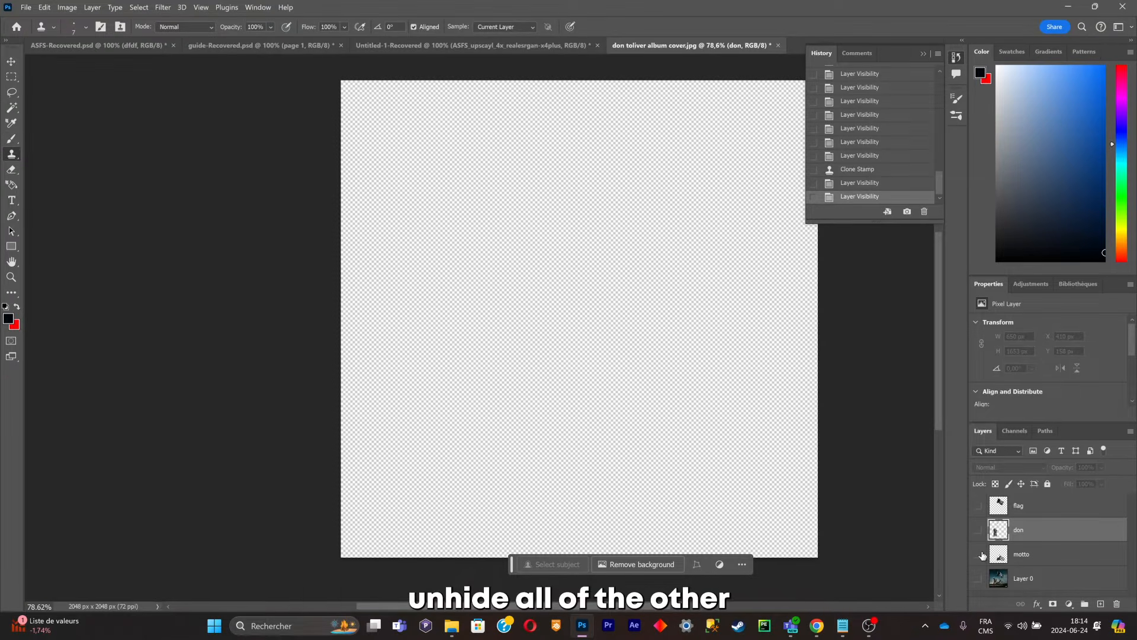
pyautogui.click(978, 578)
pyautogui.click(1066, 580)
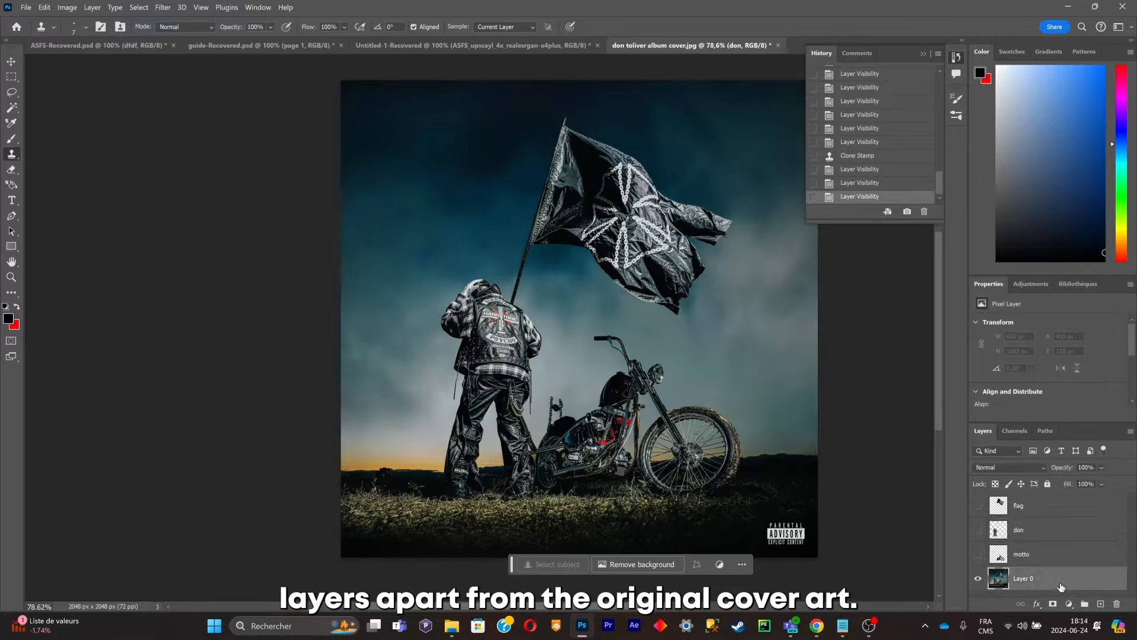
# Lasso the Parental Advisory label on Layer 0 and remove it using Generative Fill with an empty prompt.
pyautogui.click(11, 92)
pyautogui.scroll(-1, 657, 337)
pyautogui.moveTo(799, 466)
pyautogui.mouseDown()
pyautogui.moveTo(733, 492)
pyautogui.moveTo(818, 483)
pyautogui.mouseUp()
pyautogui.click(697, 525)
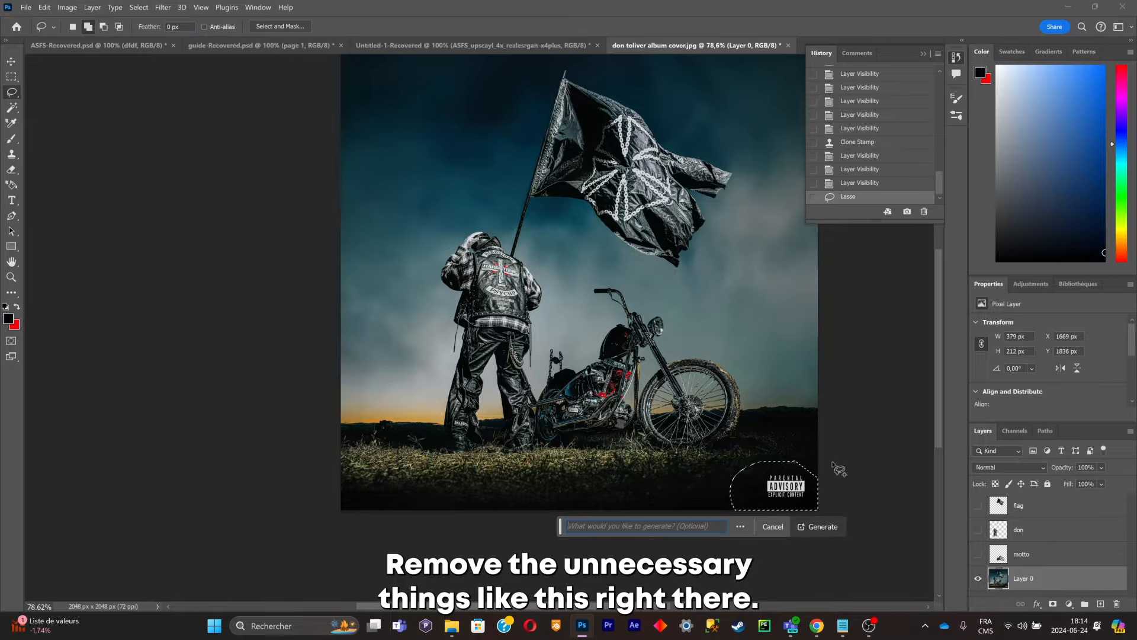
pyautogui.click(836, 526)
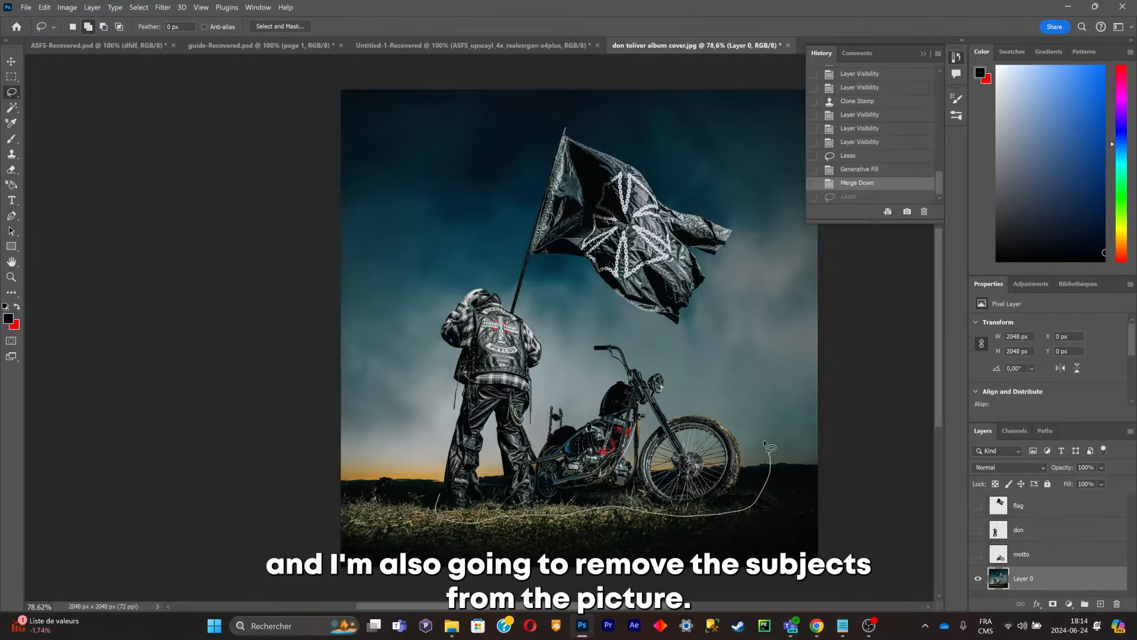
# Lasso around the motorcycle, flag and man on Layer 0 and remove them with Generative Fill.
pyautogui.moveTo(764, 442)
pyautogui.mouseDown()
pyautogui.moveTo(744, 419)
pyautogui.moveTo(673, 406)
pyautogui.mouseUp()
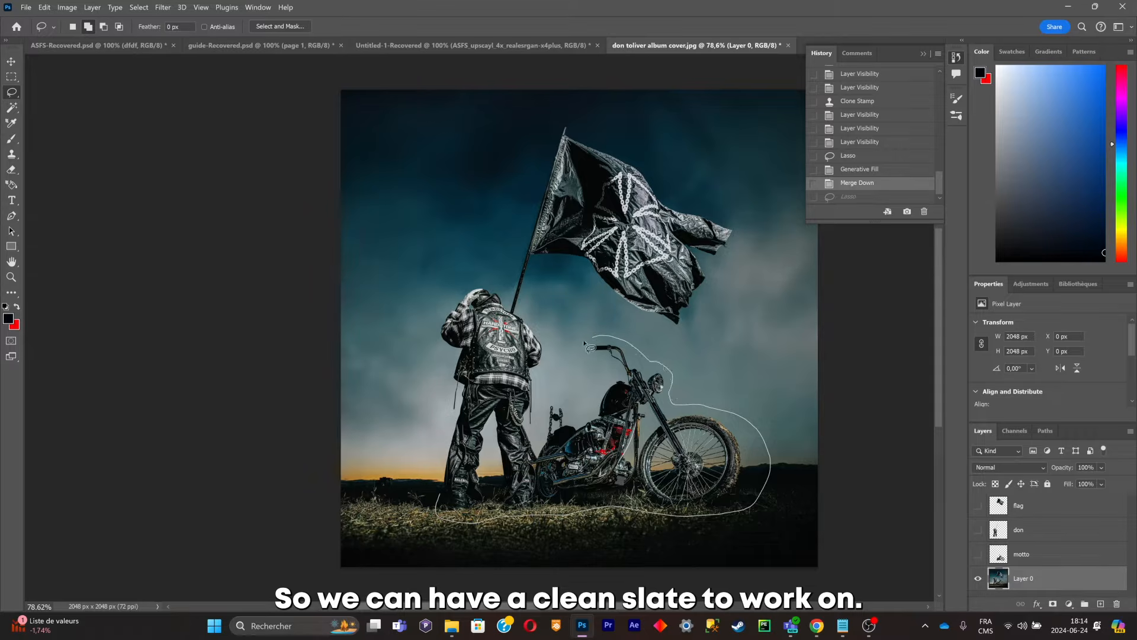
pyautogui.moveTo(584, 410); pyautogui.dragTo(628, 317)
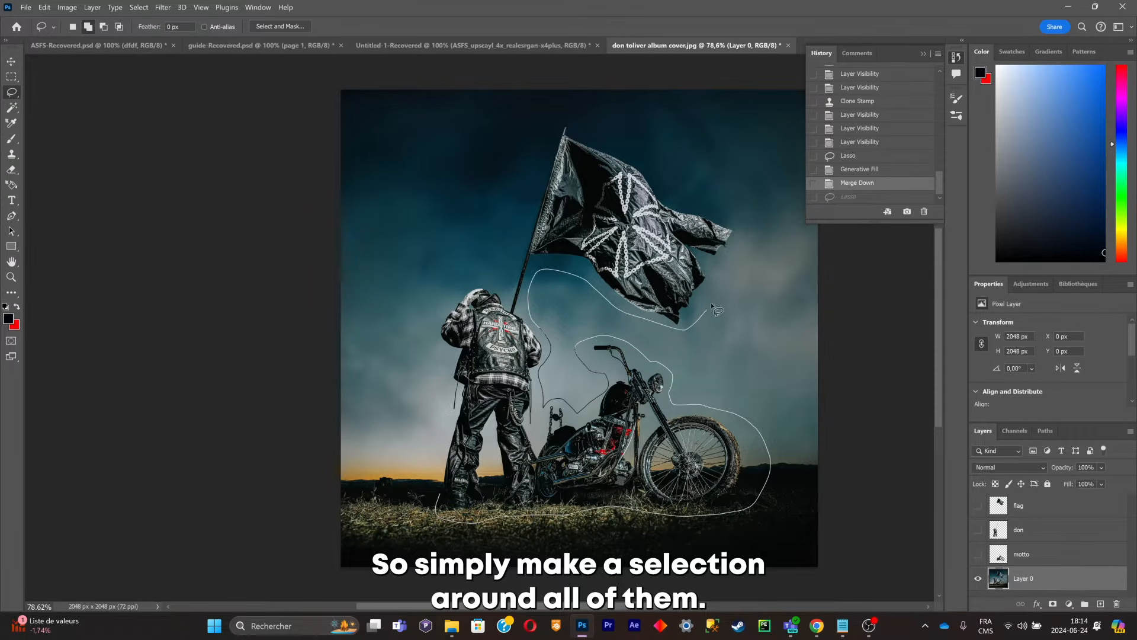
pyautogui.moveTo(745, 253); pyautogui.dragTo(666, 180)
pyautogui.moveTo(604, 139); pyautogui.dragTo(438, 501)
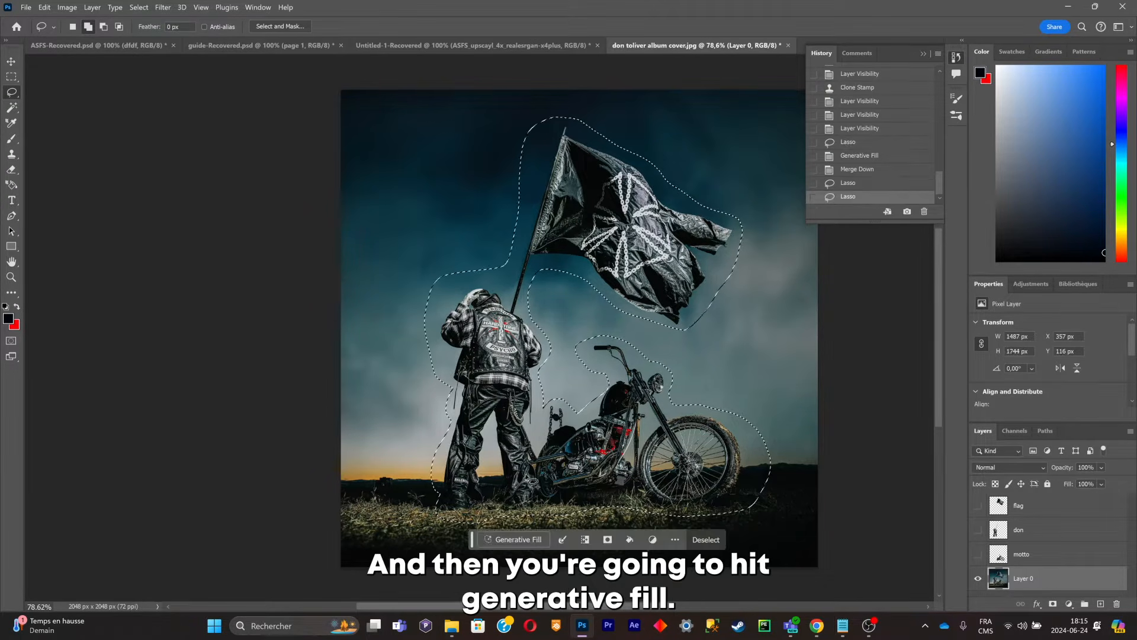
pyautogui.click(512, 539)
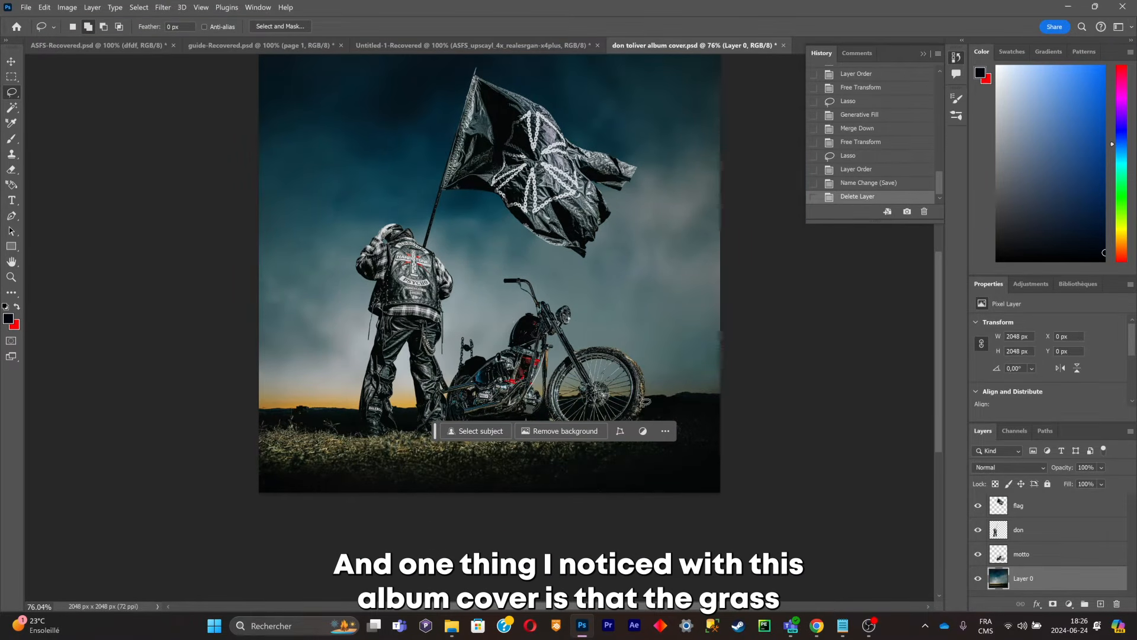
# Hide the flag, don and motto layers and lasso the whole grass strip on Layer 0.
pyautogui.scroll(1, 506, 504)
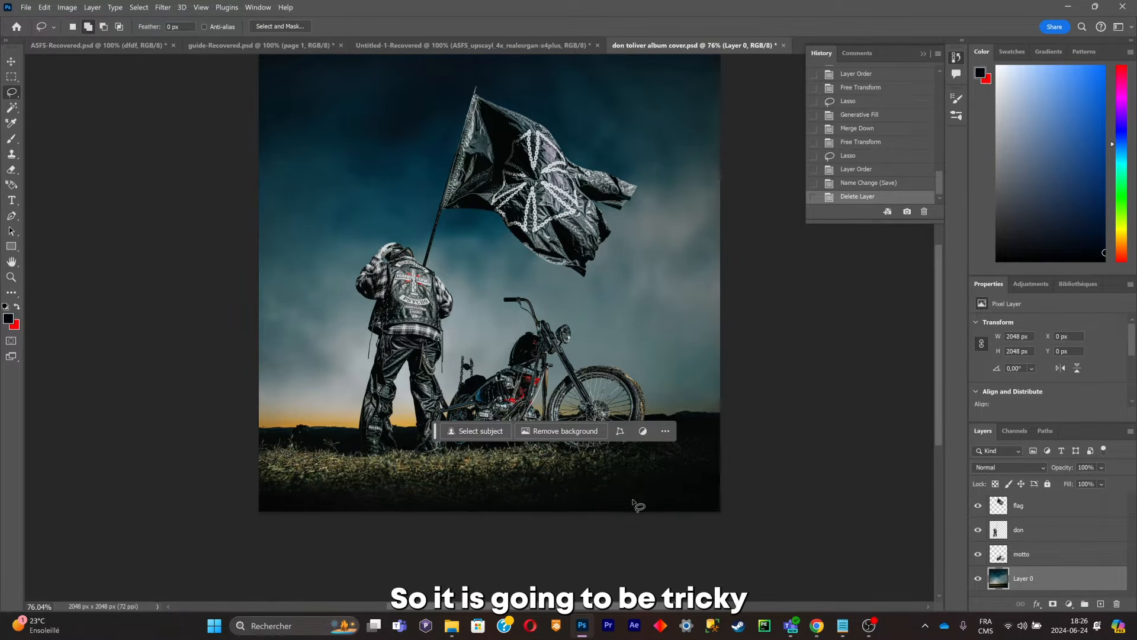
pyautogui.scroll(1, 616, 498)
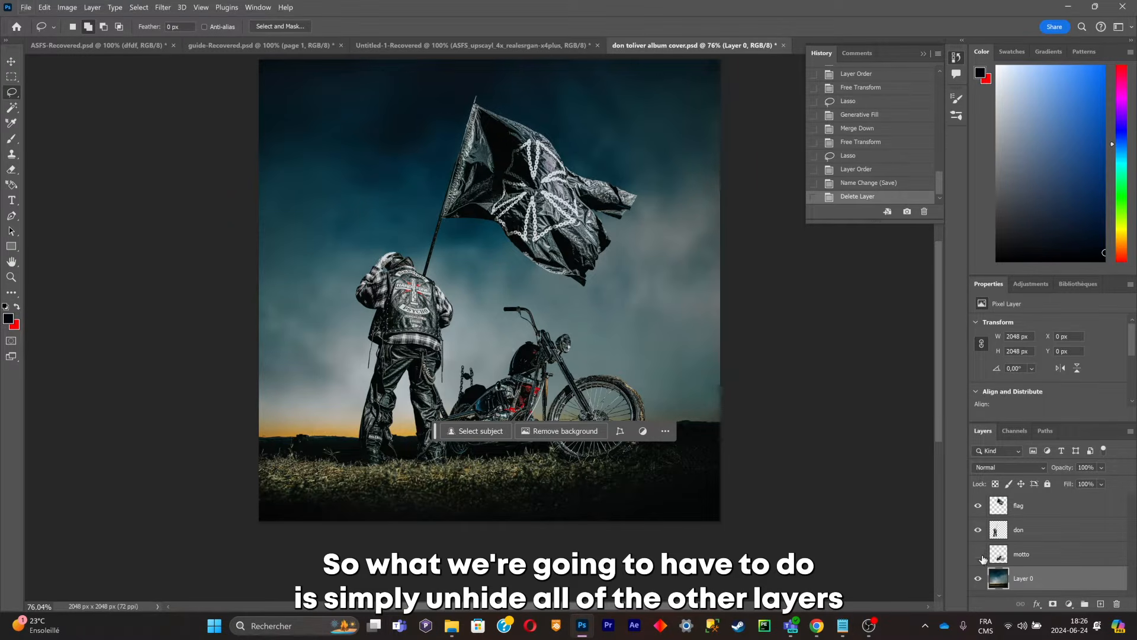
pyautogui.moveTo(978, 506); pyautogui.dragTo(986, 523)
pyautogui.scroll(-3, 651, 432)
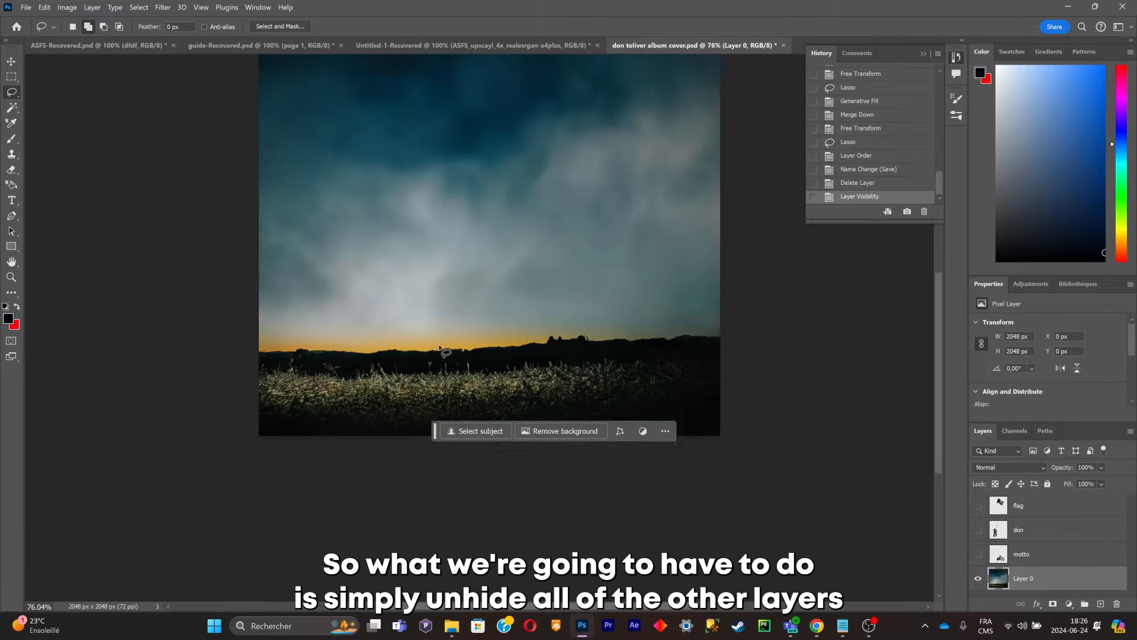
pyautogui.moveTo(259, 354); pyautogui.dragTo(307, 355)
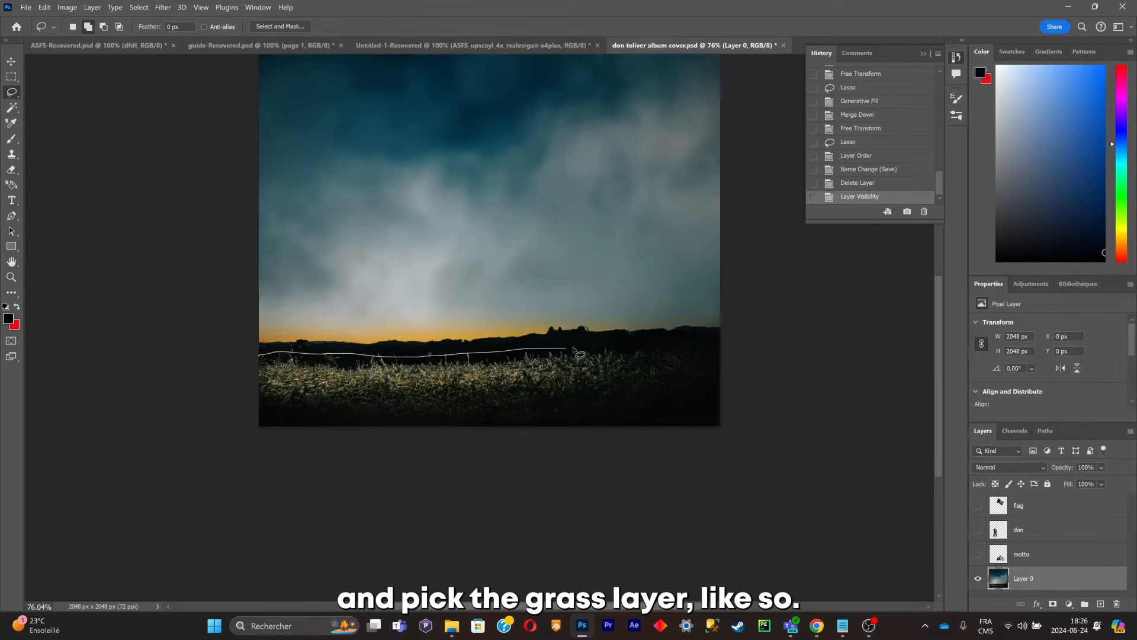
pyautogui.moveTo(573, 348); pyautogui.dragTo(602, 345)
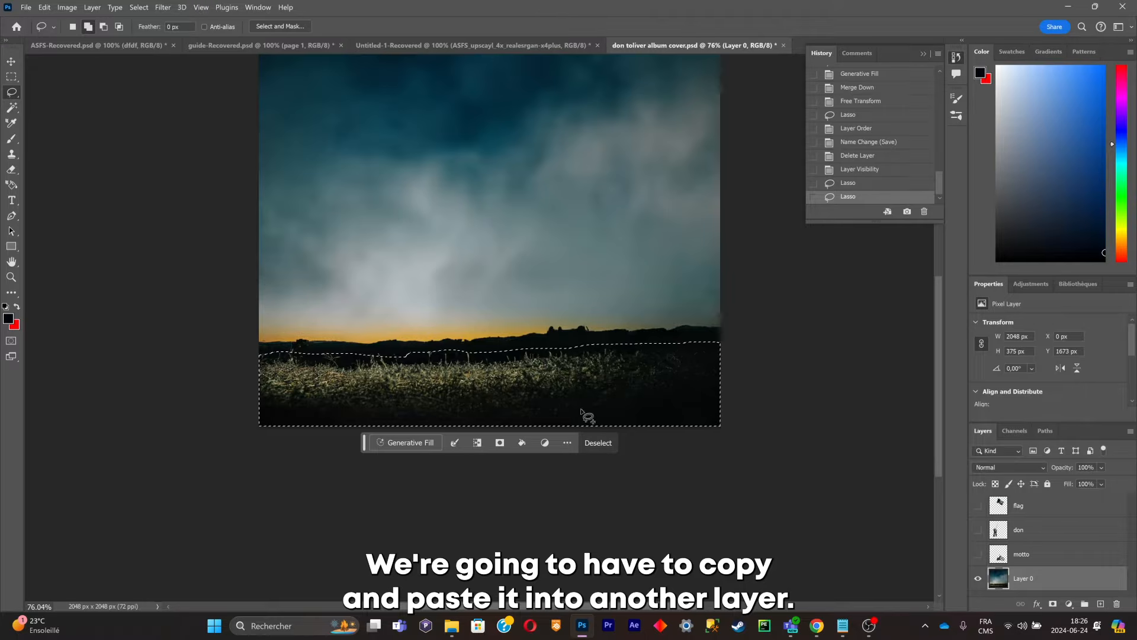
# Copy the selected grass, paste it in place on a new layer and check it with Layer 0 briefly hidden.
pyautogui.hotkey('ctrl', 'c')
pyautogui.hotkey('ctrl', 'shift', 'v')
pyautogui.click(978, 585)
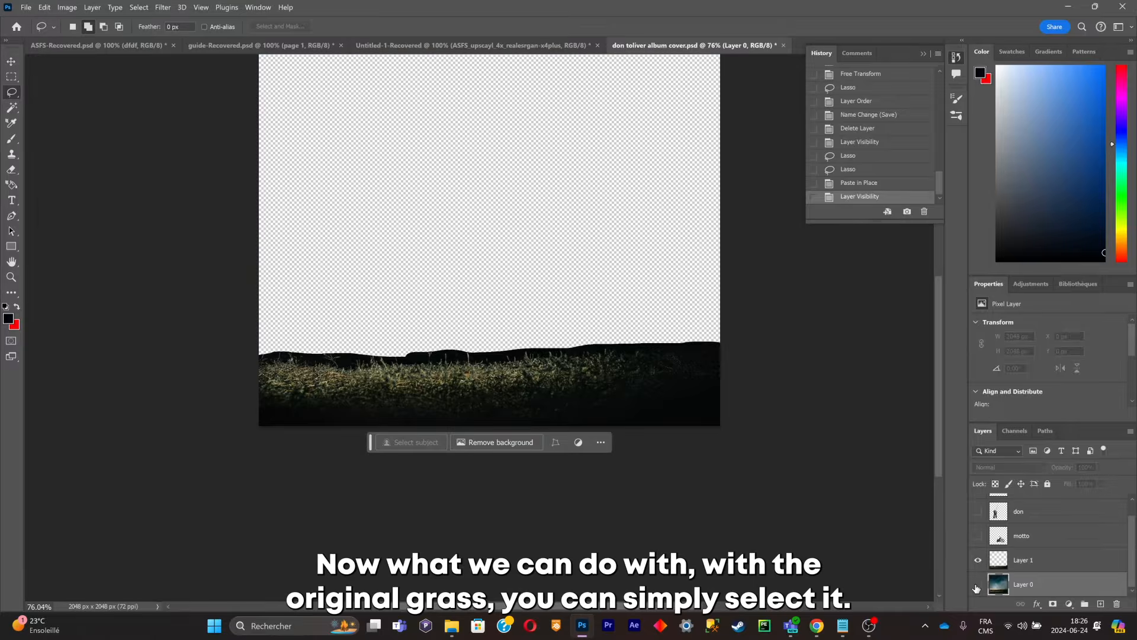
pyautogui.click(977, 585)
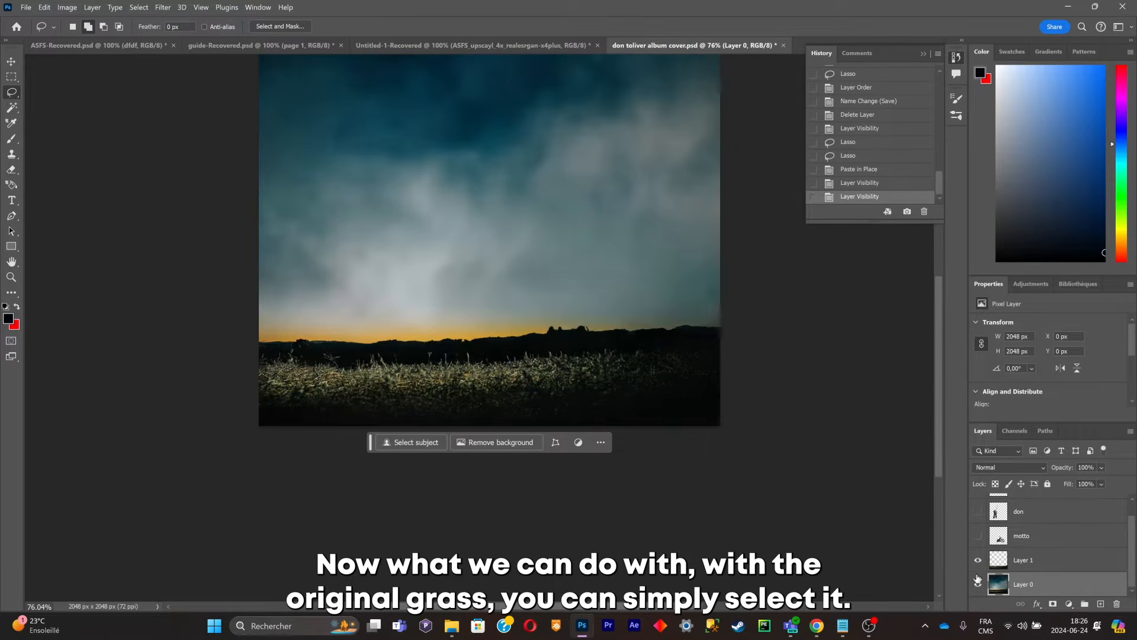
# Hide Layer 1, lasso the original grass on Layer 0 and remove it with Generative Fill.
pyautogui.click(978, 560)
pyautogui.moveTo(730, 343); pyautogui.dragTo(640, 346)
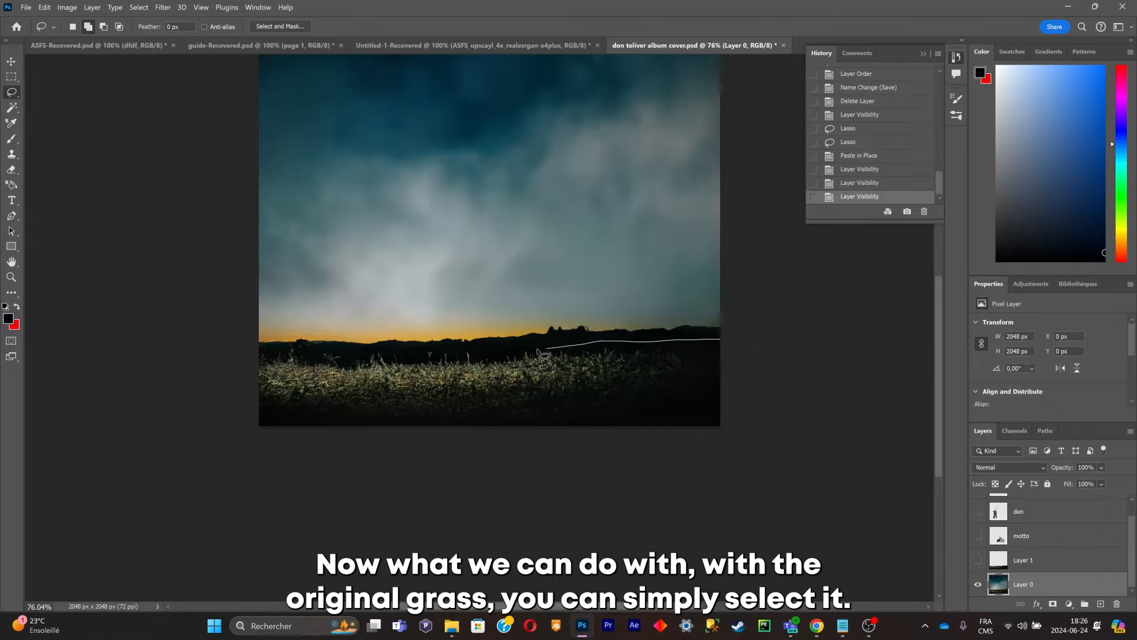
pyautogui.moveTo(499, 359); pyautogui.dragTo(437, 354)
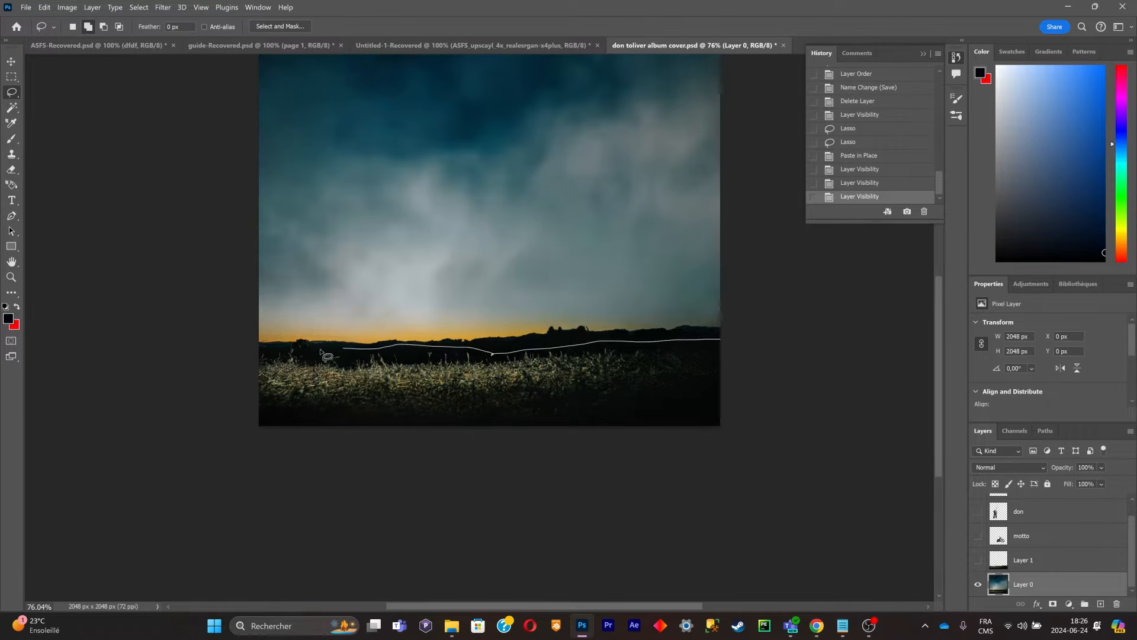
pyautogui.moveTo(243, 386)
pyautogui.mouseDown()
pyautogui.moveTo(346, 504)
pyautogui.moveTo(820, 533)
pyautogui.mouseUp()
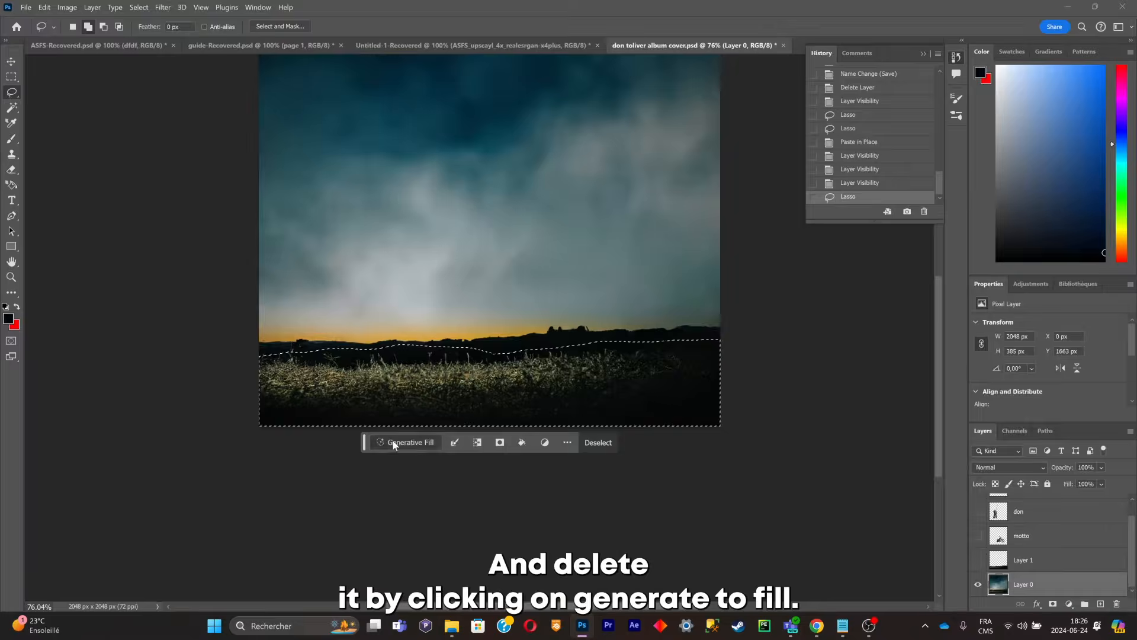
pyautogui.click(432, 442)
pyautogui.click(592, 444)
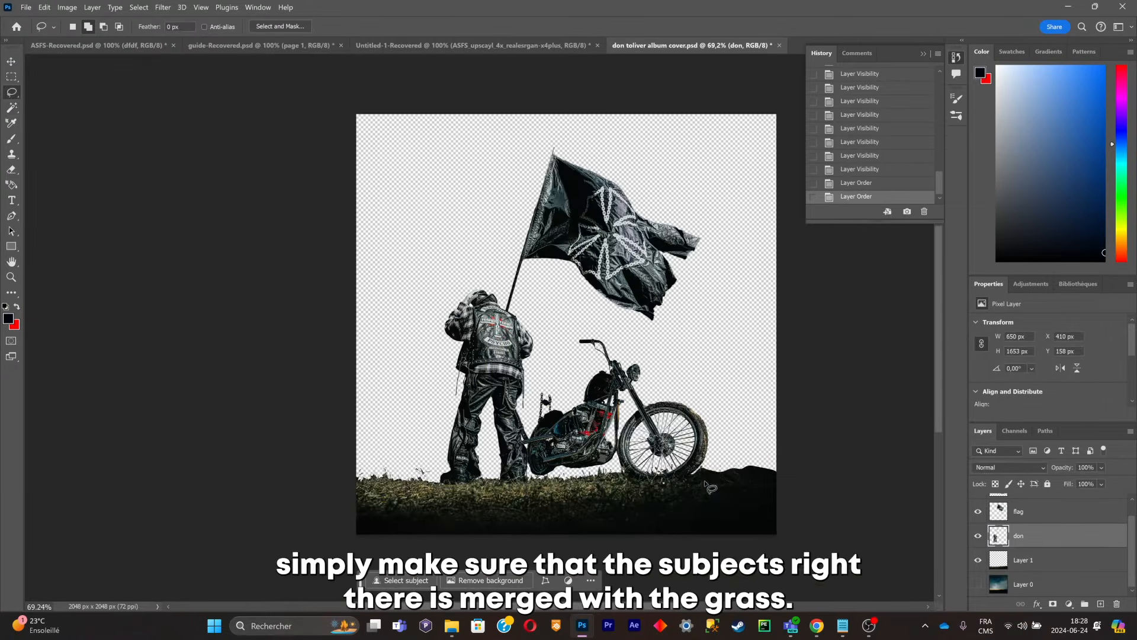
# Merge the don layer down into the grass on Layer 1 and toggle the merged layer's visibility to check it.
pyautogui.scroll(1, 526, 321)
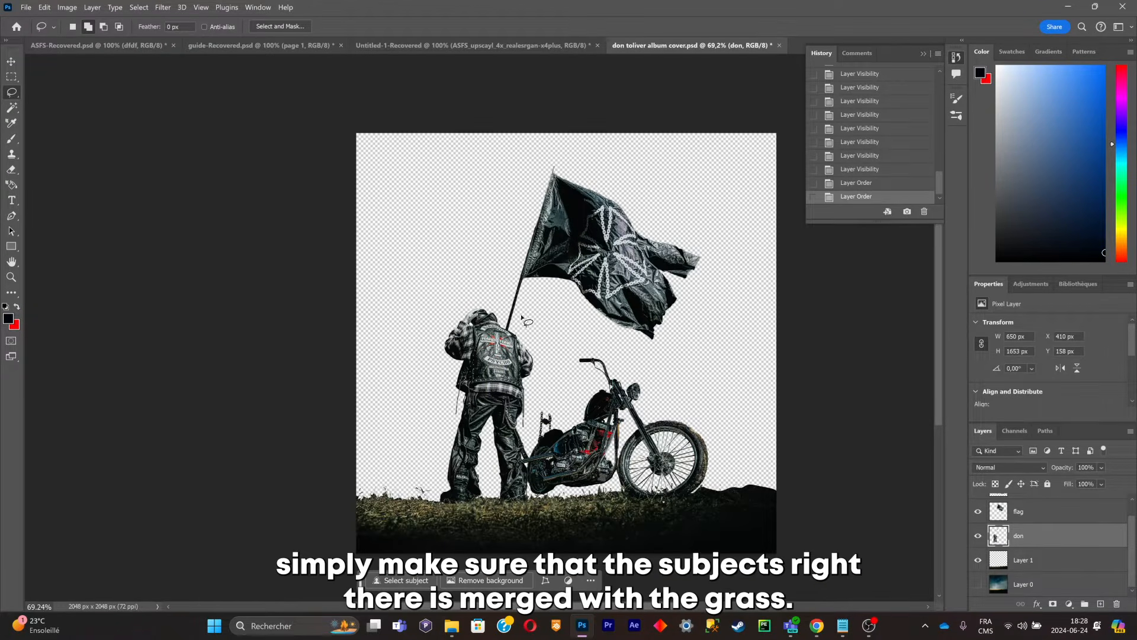
pyautogui.rightClick(1068, 538)
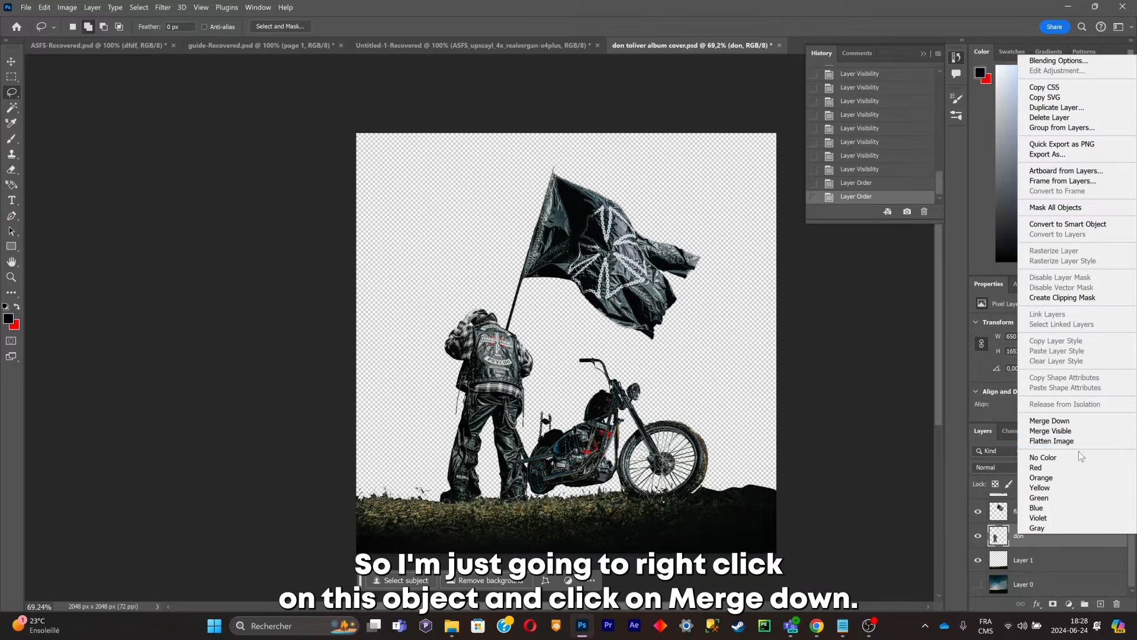
pyautogui.click(1093, 425)
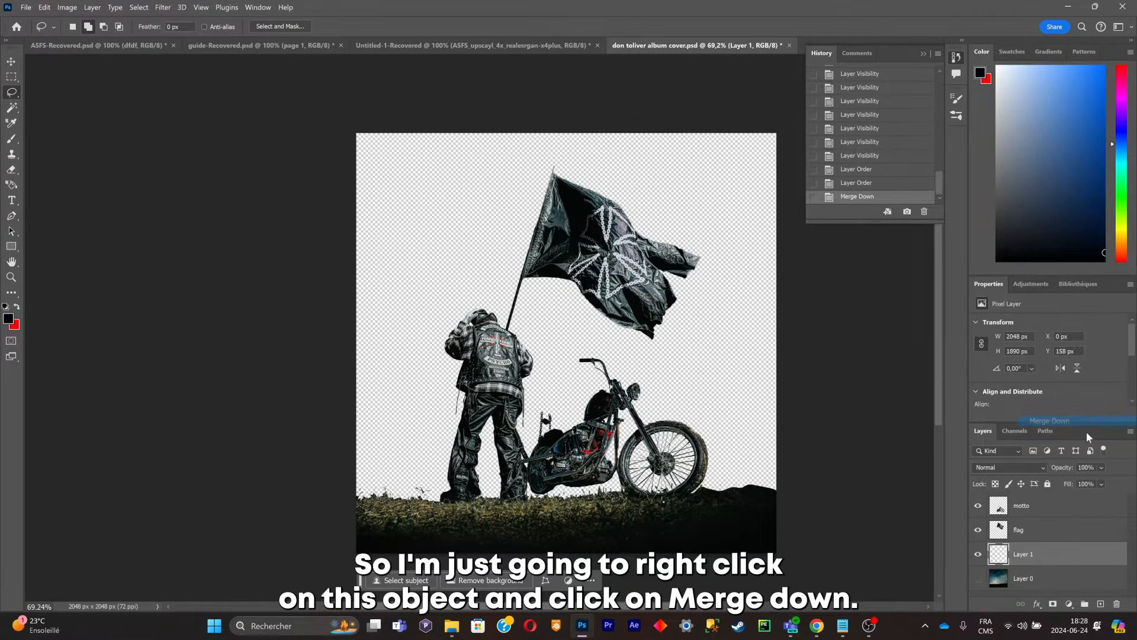
pyautogui.click(979, 555)
pyautogui.click(978, 555)
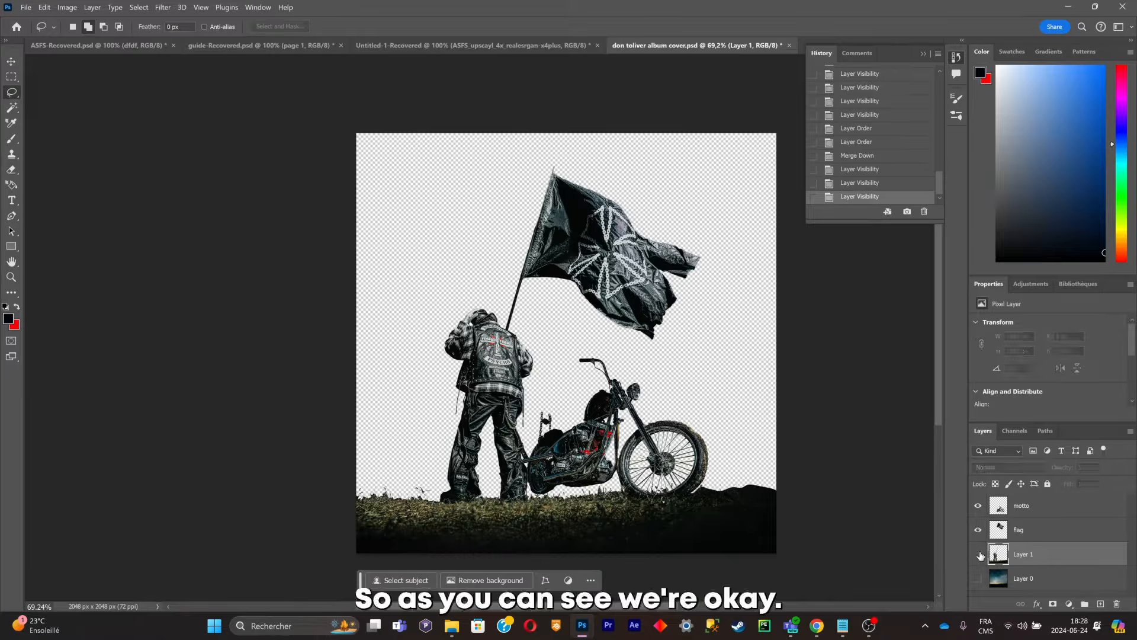
pyautogui.click(978, 555)
pyautogui.click(978, 555)
# Move the motto layer between Layer 1 and Layer 0 and save the document.
pyautogui.moveTo(1001, 554); pyautogui.dragTo(1043, 568)
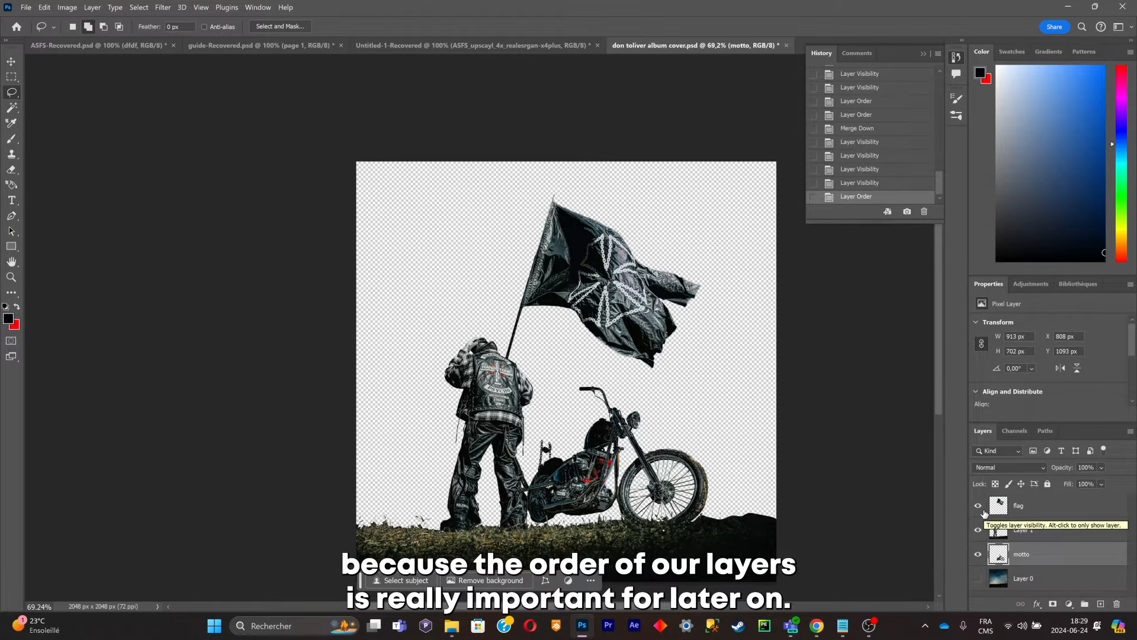
pyautogui.scroll(1, 1013, 543)
pyautogui.scroll(-3, 760, 491)
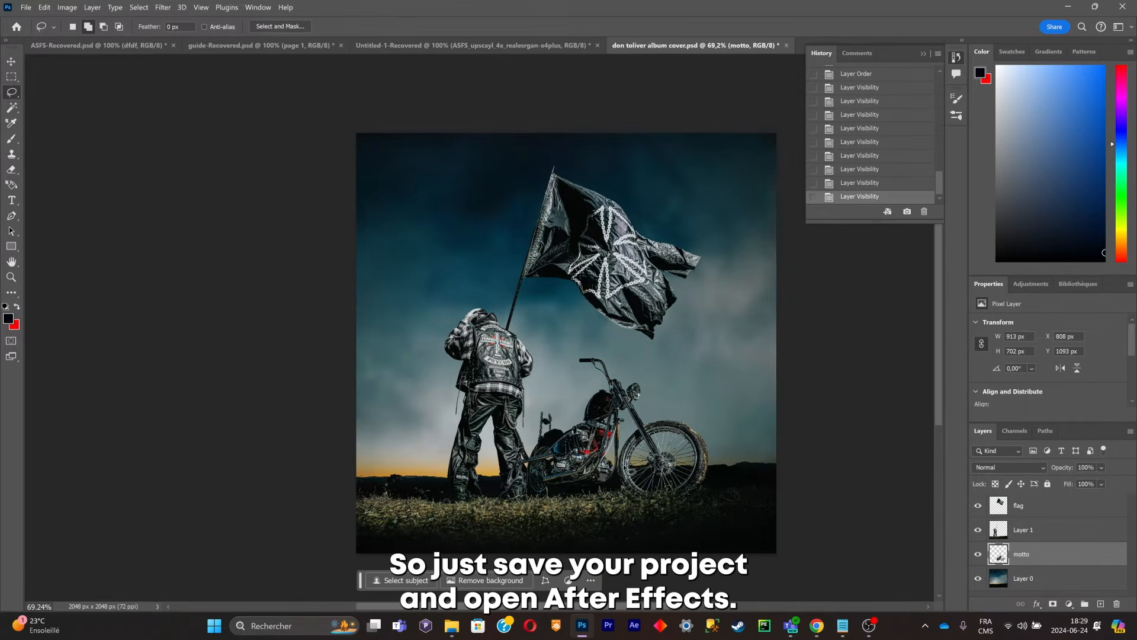
pyautogui.hotkey('ctrl', 's')
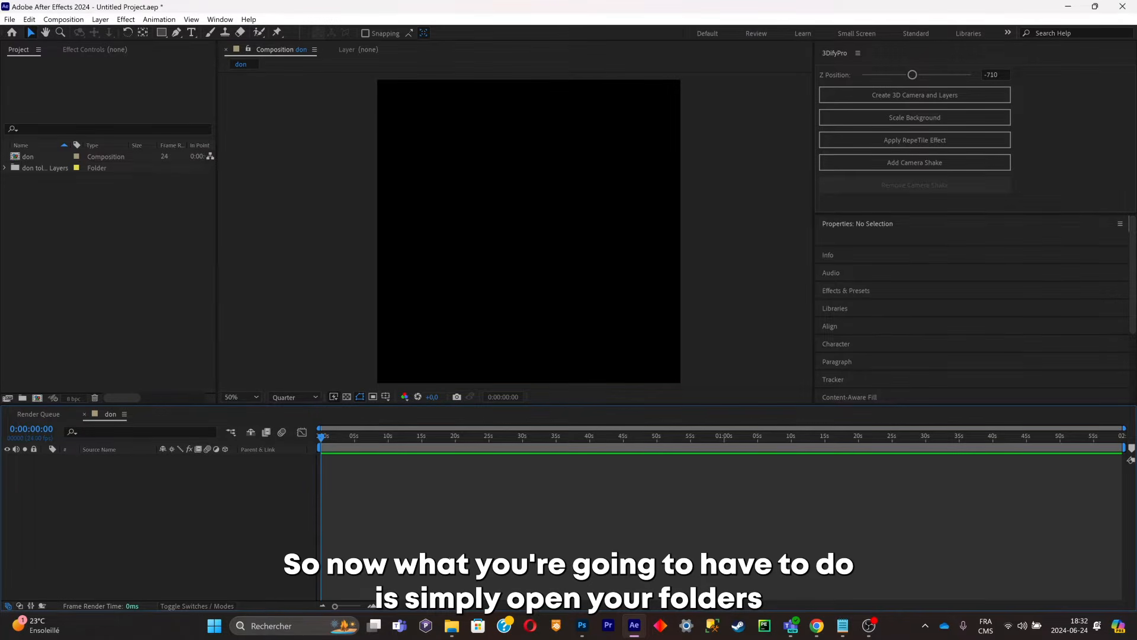
# In After Effects, import don toliver album cover.psd as a composition with editable layer styles and open it from the don composition.
pyautogui.click(453, 623)
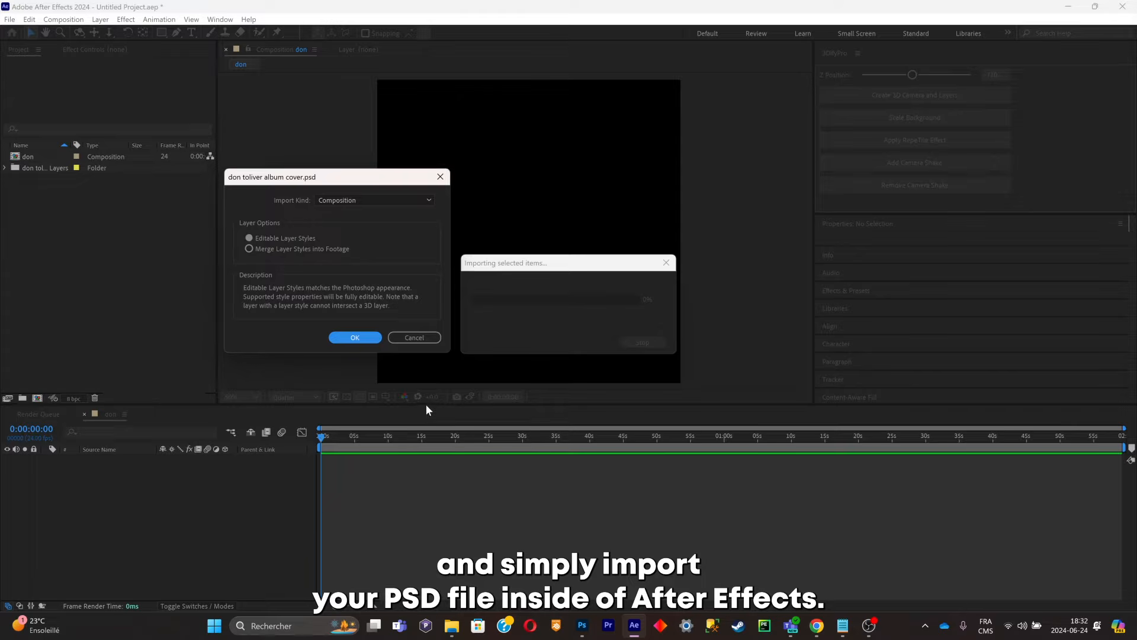
pyautogui.click(355, 337)
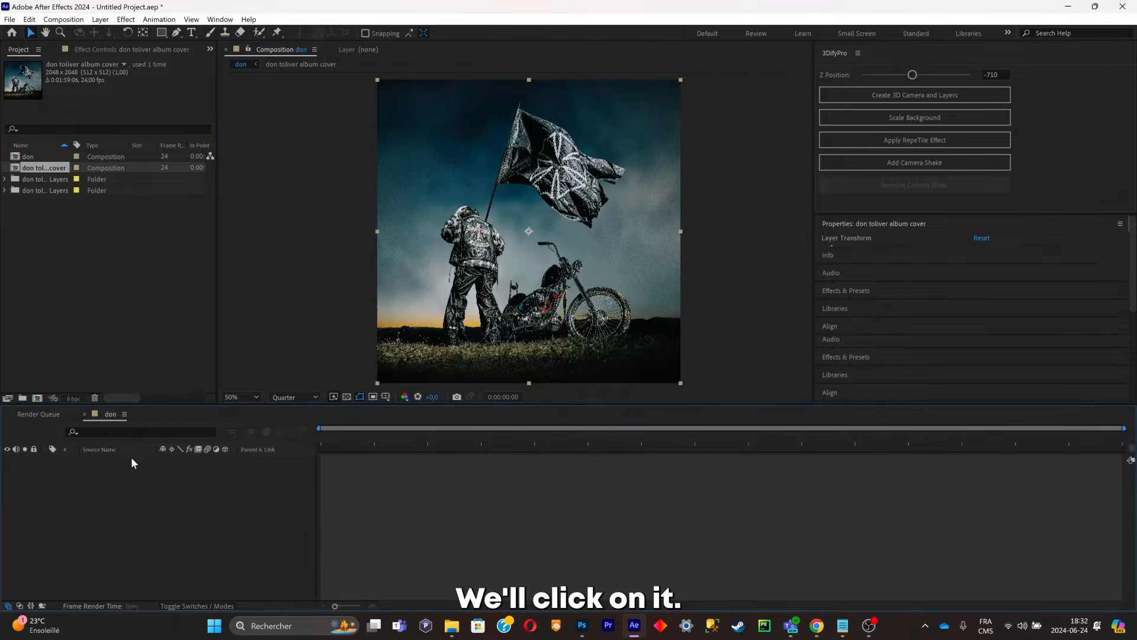
pyautogui.doubleClick(131, 459)
pyautogui.hotkey('ctrl', 'a')
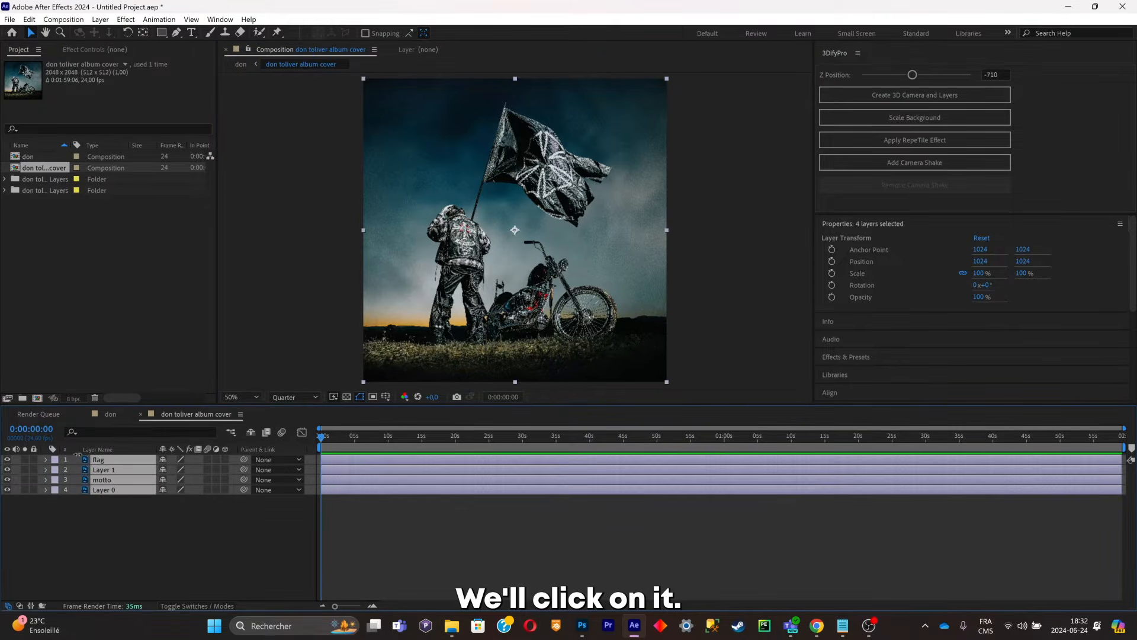
pyautogui.click(206, 518)
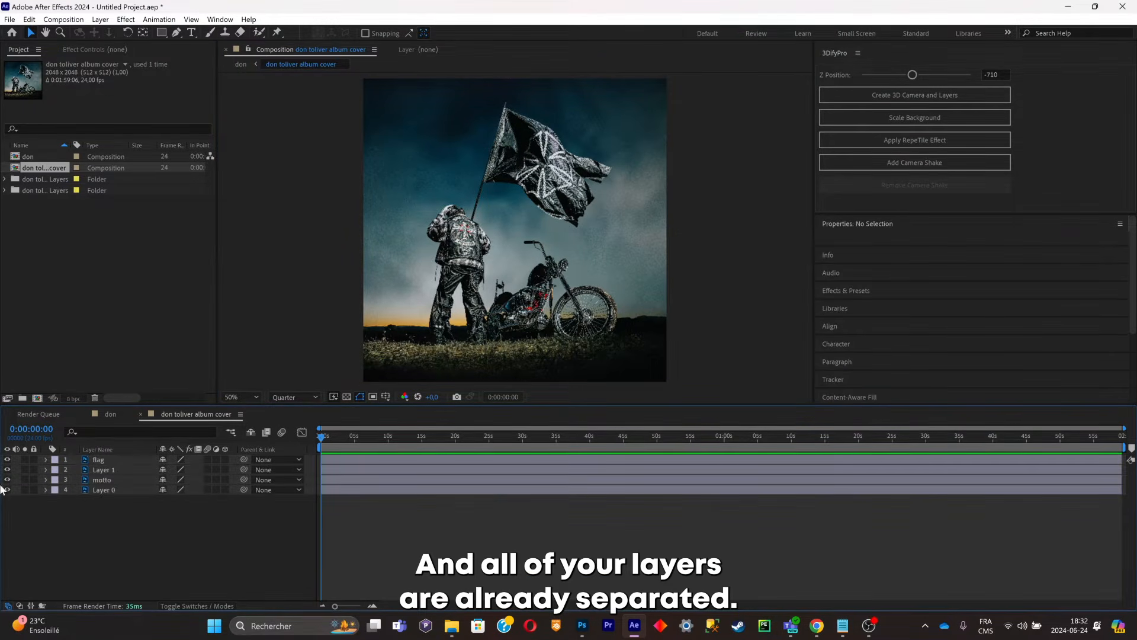
# Show only the flag and Layer 1 layers and pre-compose them together as Pre-comp 1.
pyautogui.moveTo(7, 459); pyautogui.dragTo(7, 490)
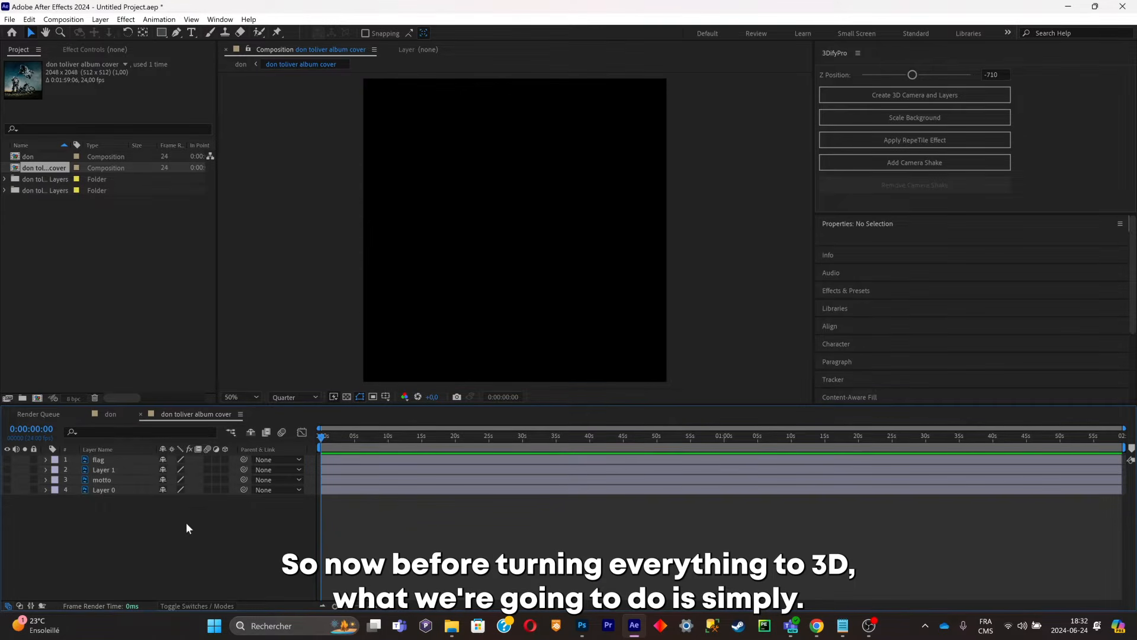
pyautogui.click(7, 469)
pyautogui.click(7, 459)
pyautogui.click(112, 459)
pyautogui.keyDown('shift'); pyautogui.click(126, 469); pyautogui.keyUp('shift')
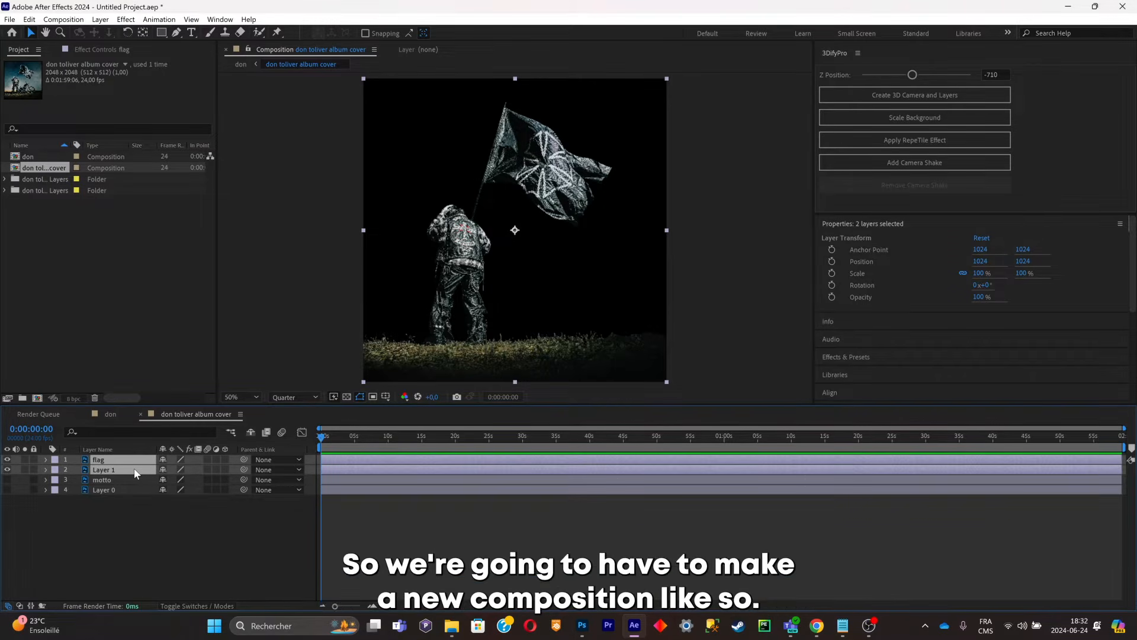
pyautogui.hotkey('ctrl', 'shift', 'c')
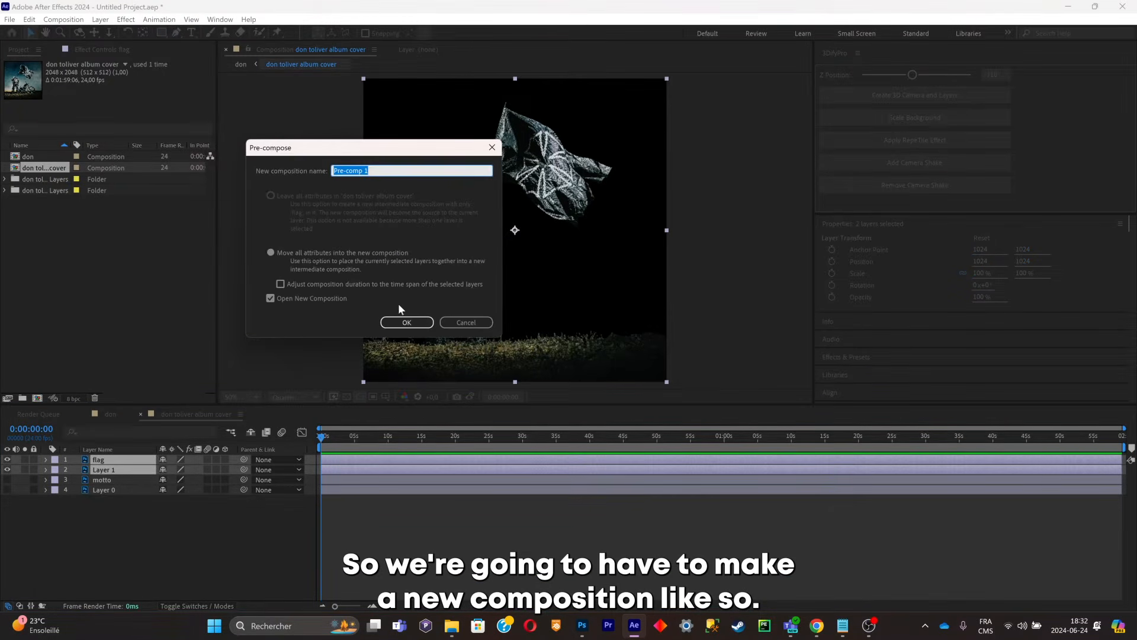
pyautogui.click(403, 323)
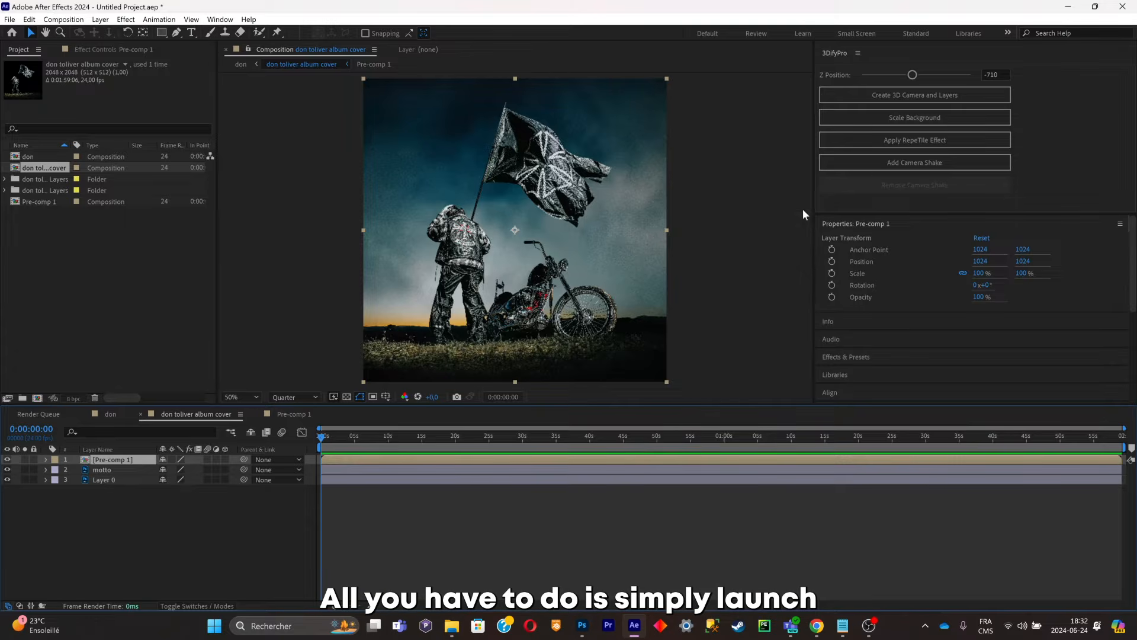
# Create the 3D camera and layers with 3DifyPro at Z position -929 and display the scene in two views.
pyautogui.click(837, 94)
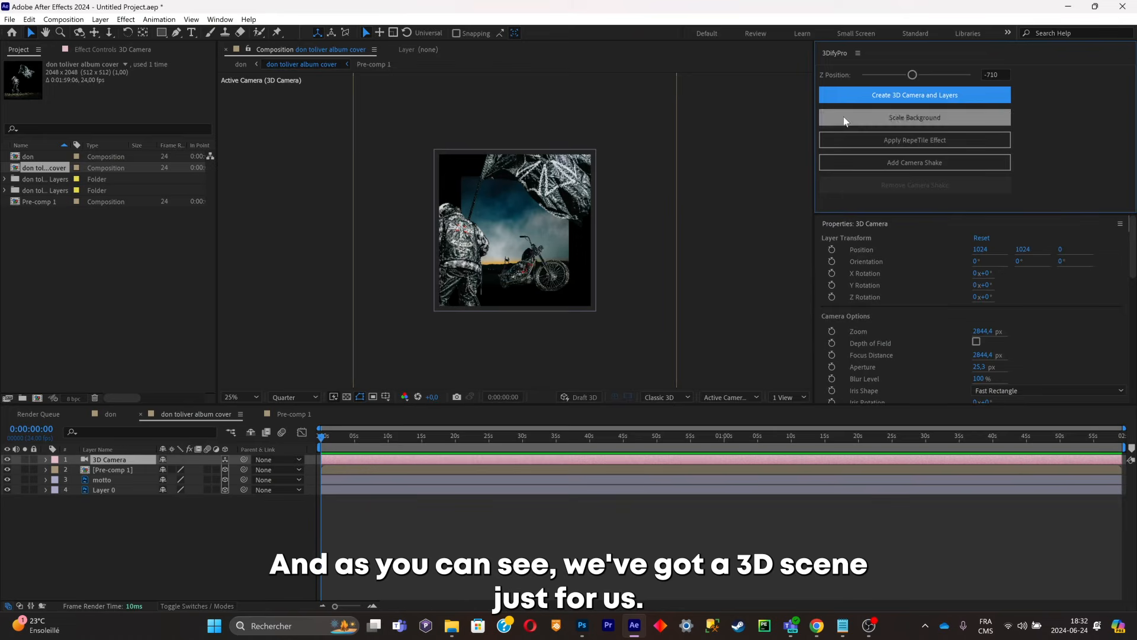
pyautogui.moveTo(906, 79); pyautogui.dragTo(903, 87)
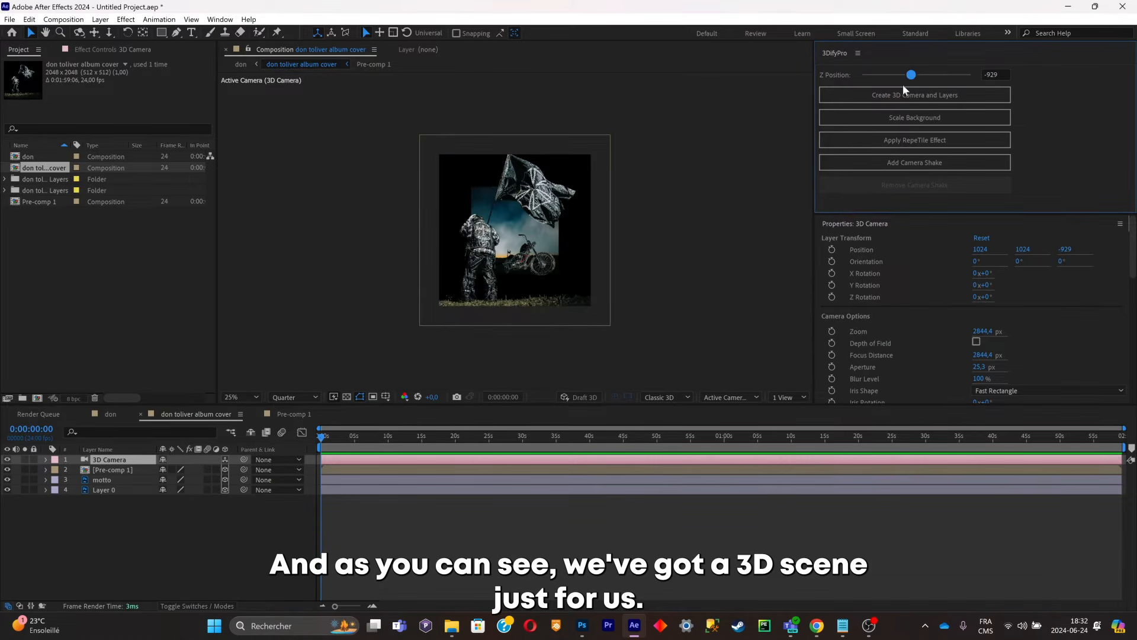
pyautogui.click(804, 395)
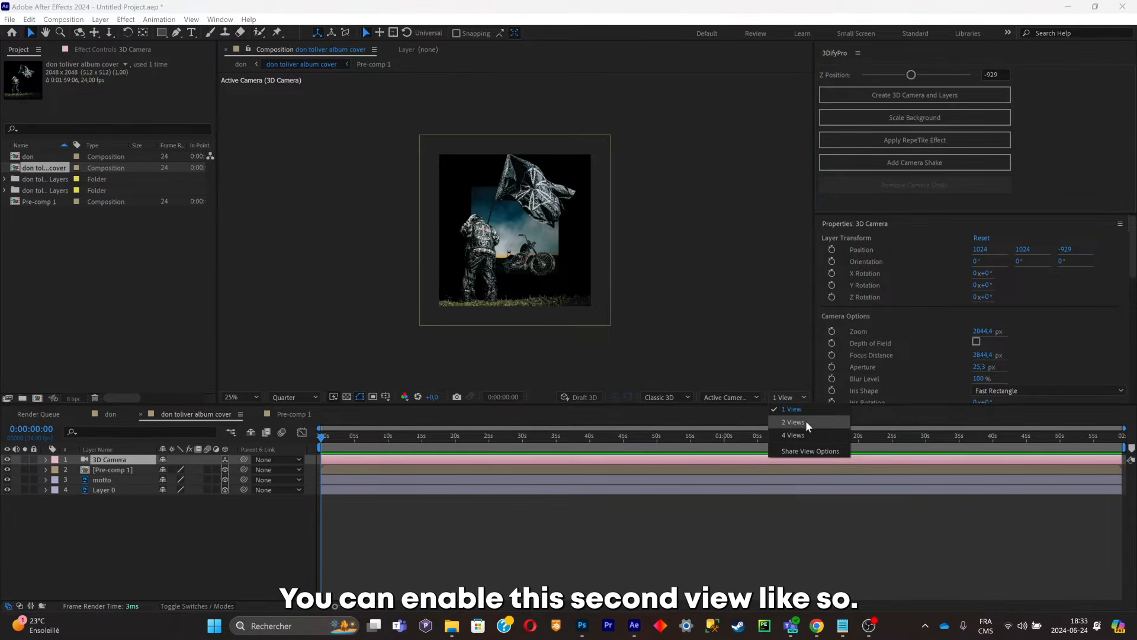
pyautogui.click(806, 421)
pyautogui.click(458, 250)
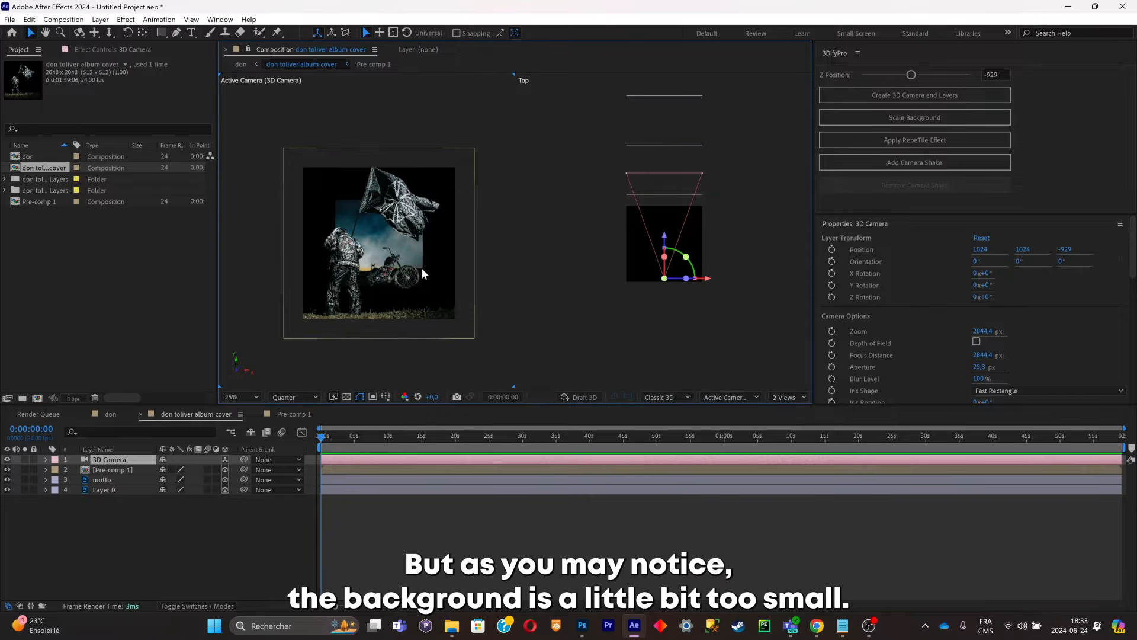
# Scale the background to fill the frame with 3DifyPro and move the motto layer slightly down.
pyautogui.press('.')
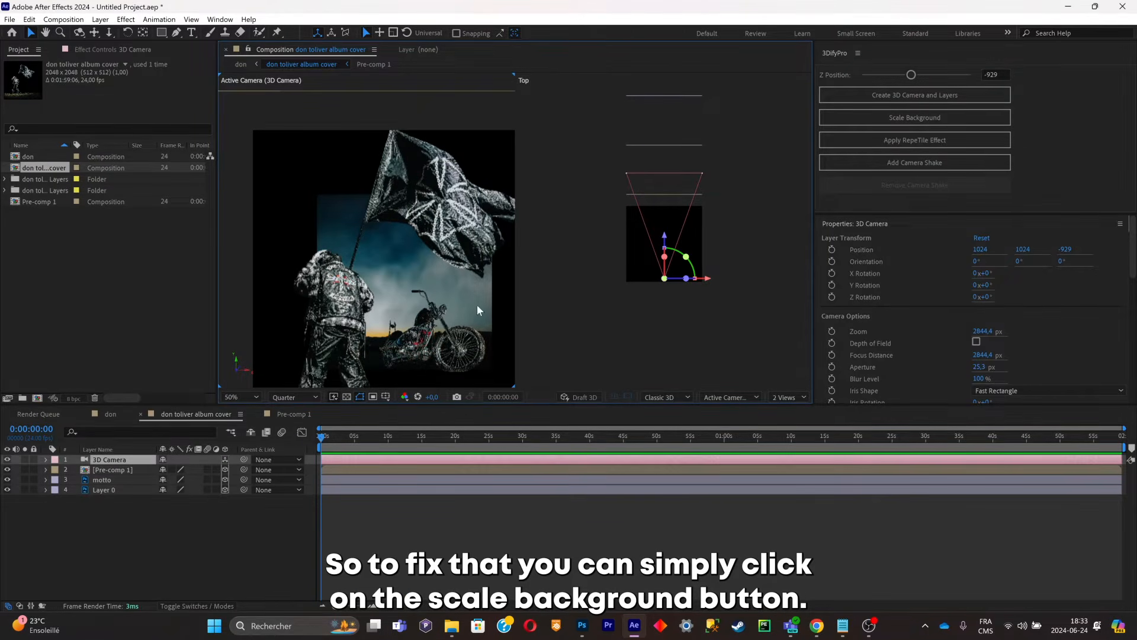
pyautogui.click(972, 119)
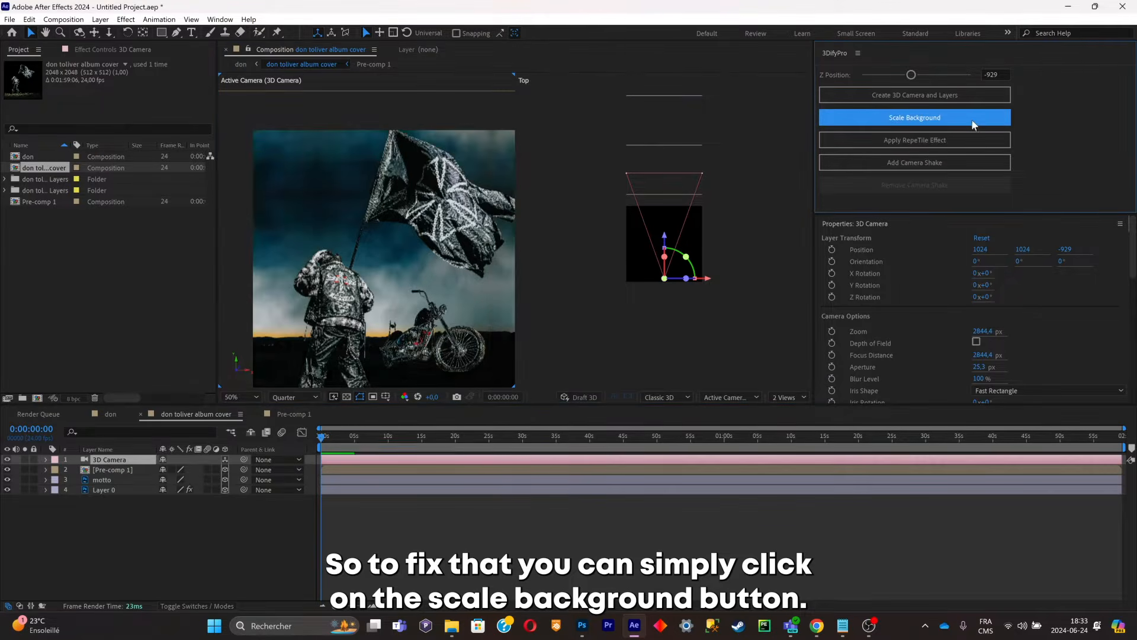
pyautogui.press(',')
pyautogui.scroll(-1, 453, 313)
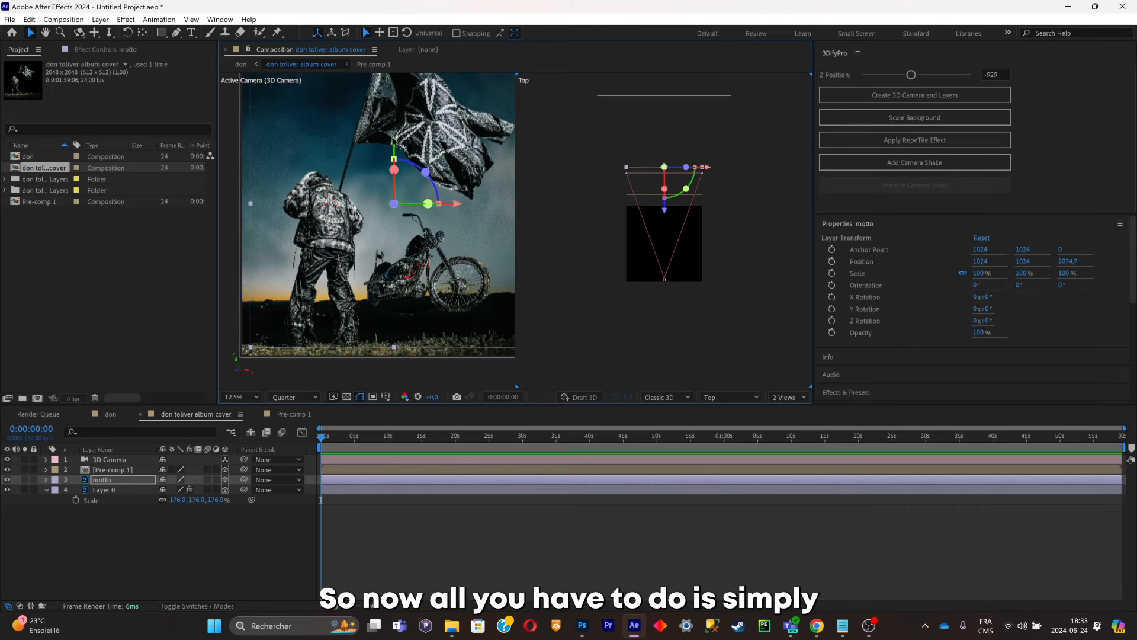
pyautogui.moveTo(394, 141); pyautogui.dragTo(394, 174)
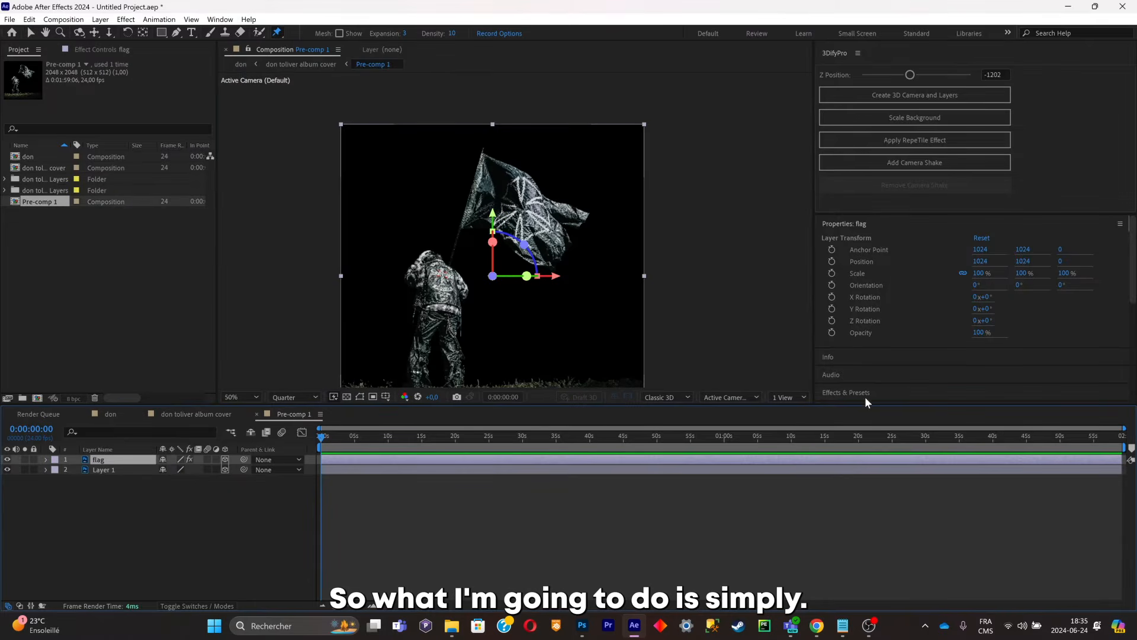
# Find the Turbulent Displace effect and apply it to the flag layer in Pre-comp 1.
pyautogui.click(864, 394)
pyautogui.click(886, 290)
pyautogui.write('turb')
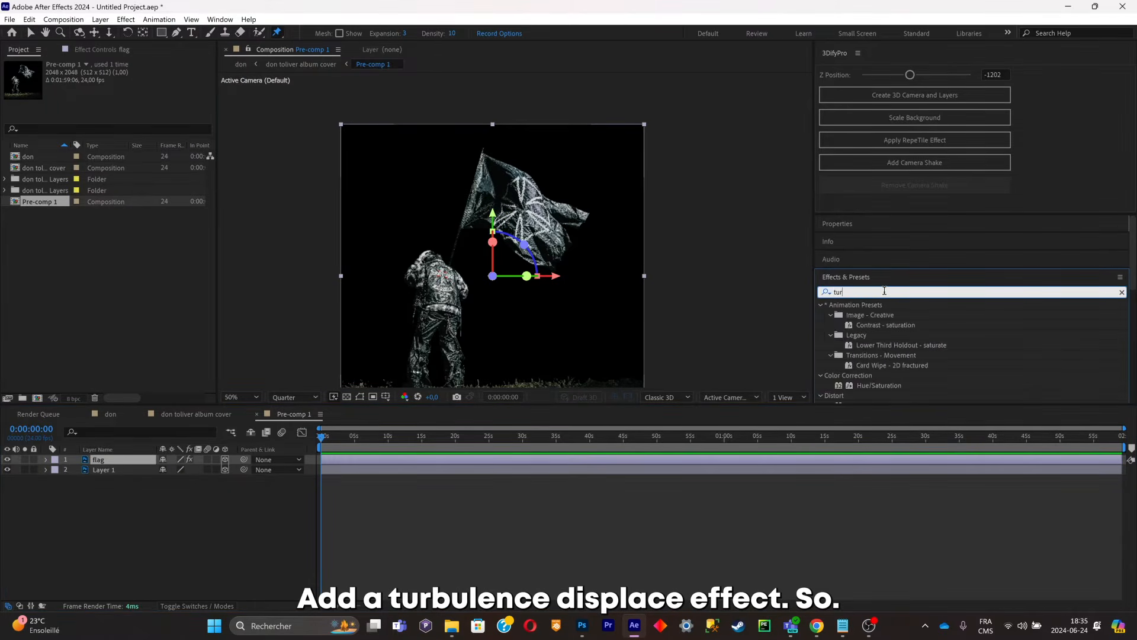
pyautogui.doubleClick(874, 315)
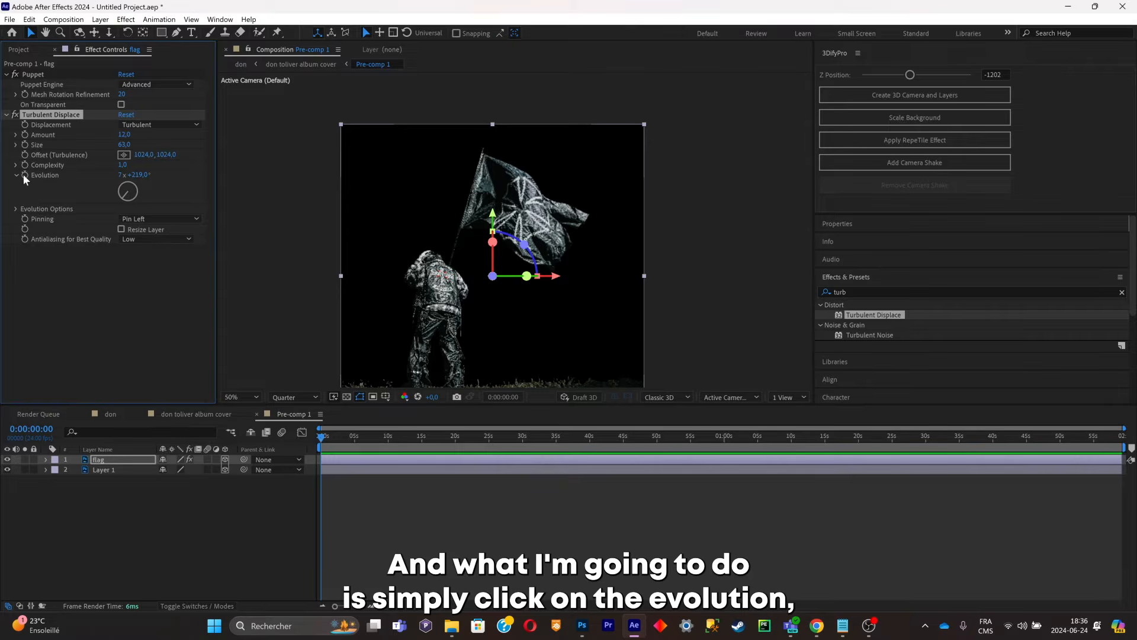
# Animate the flag's Turbulent Displace Evolution from the start to about 30 seconds, raising the number of revolutions at the second keyframe.
pyautogui.click(130, 460)
pyautogui.press('u')
pyautogui.moveTo(349, 449); pyautogui.dragTo(524, 453)
pyautogui.moveTo(129, 194); pyautogui.dragTo(477, 474)
pyautogui.click(122, 175)
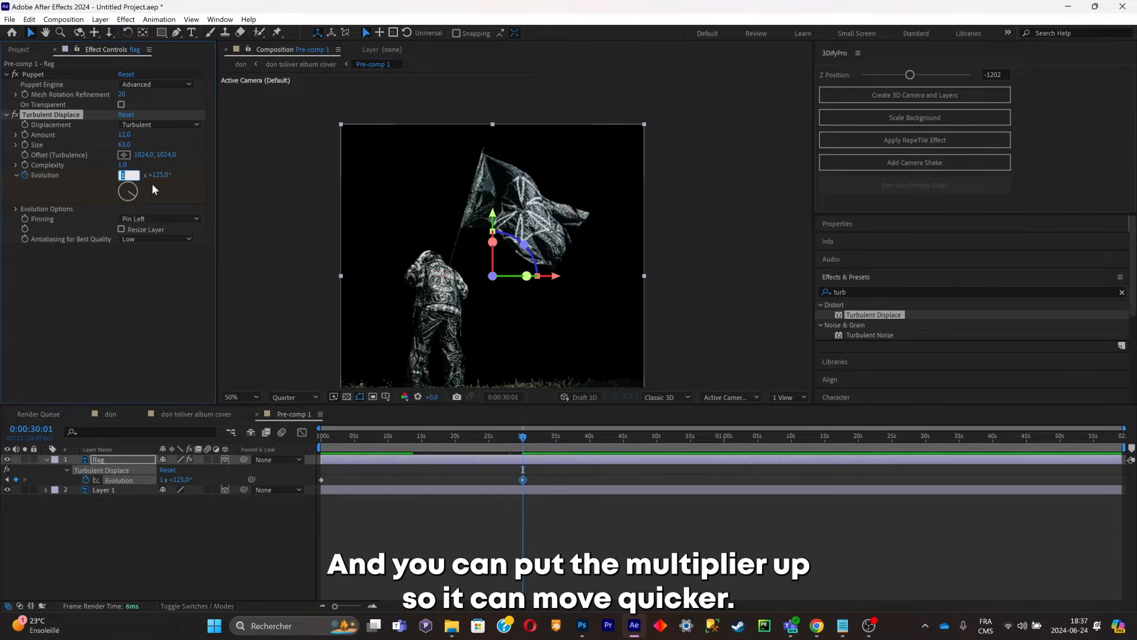
pyautogui.write('5')
pyautogui.press('Return')
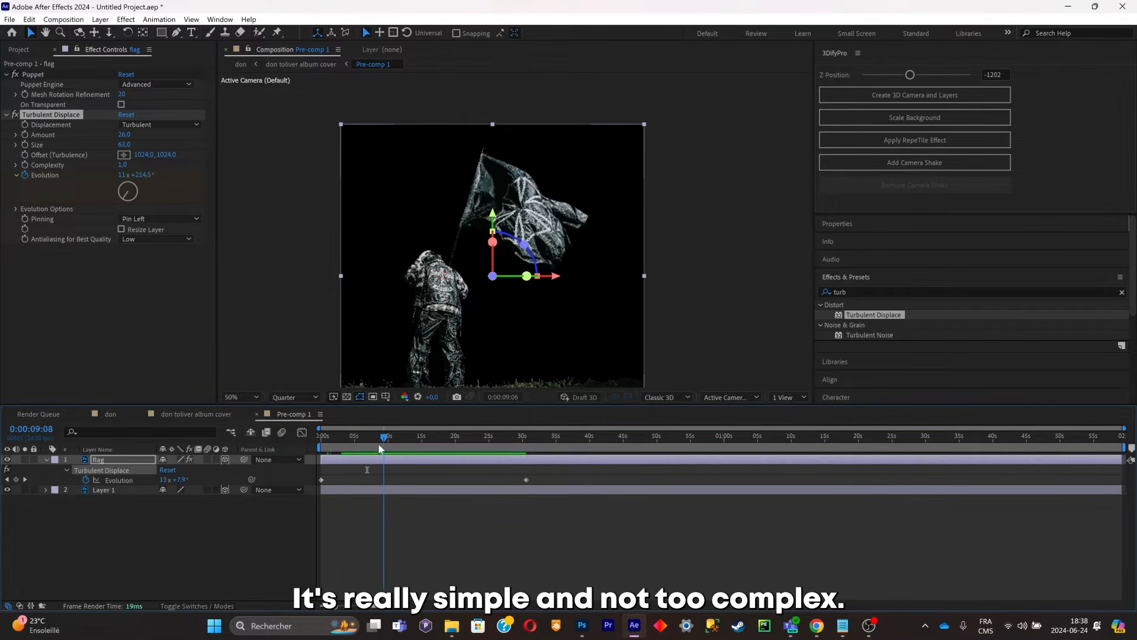
# Return to the don toliver album cover composition and collapse the motto layer's properties.
pyautogui.click(193, 414)
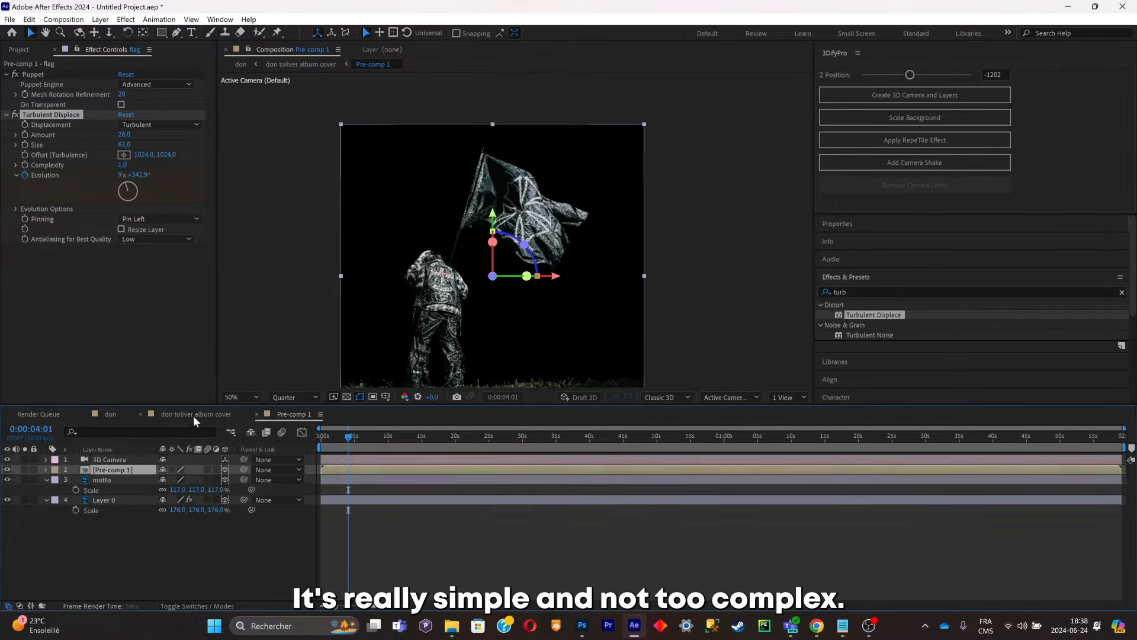
pyautogui.press('.')
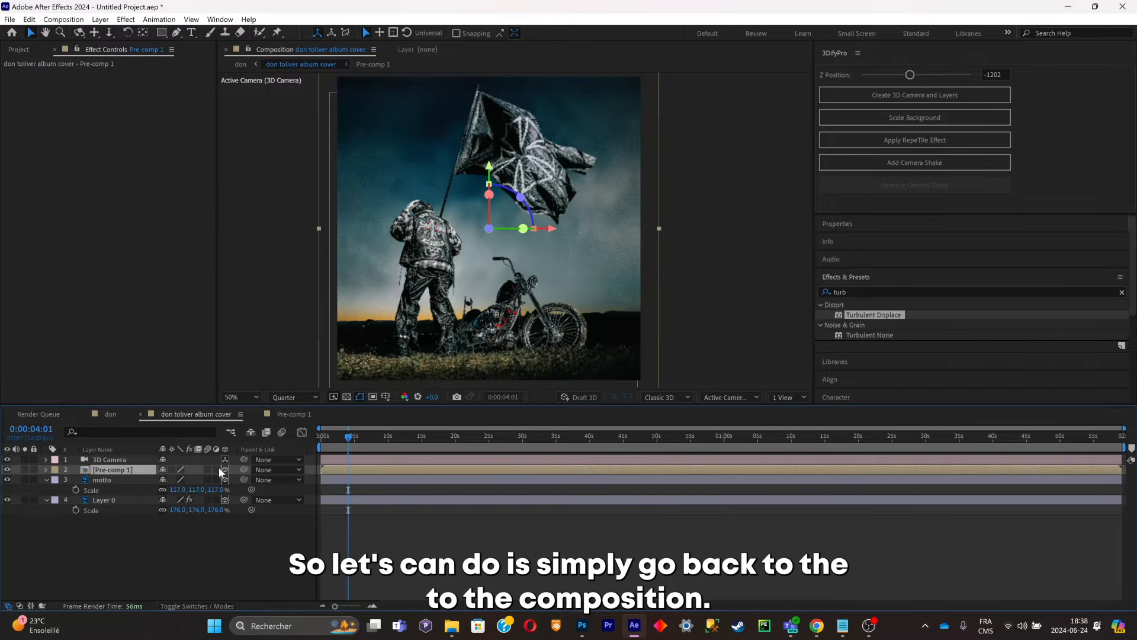
pyautogui.click(46, 479)
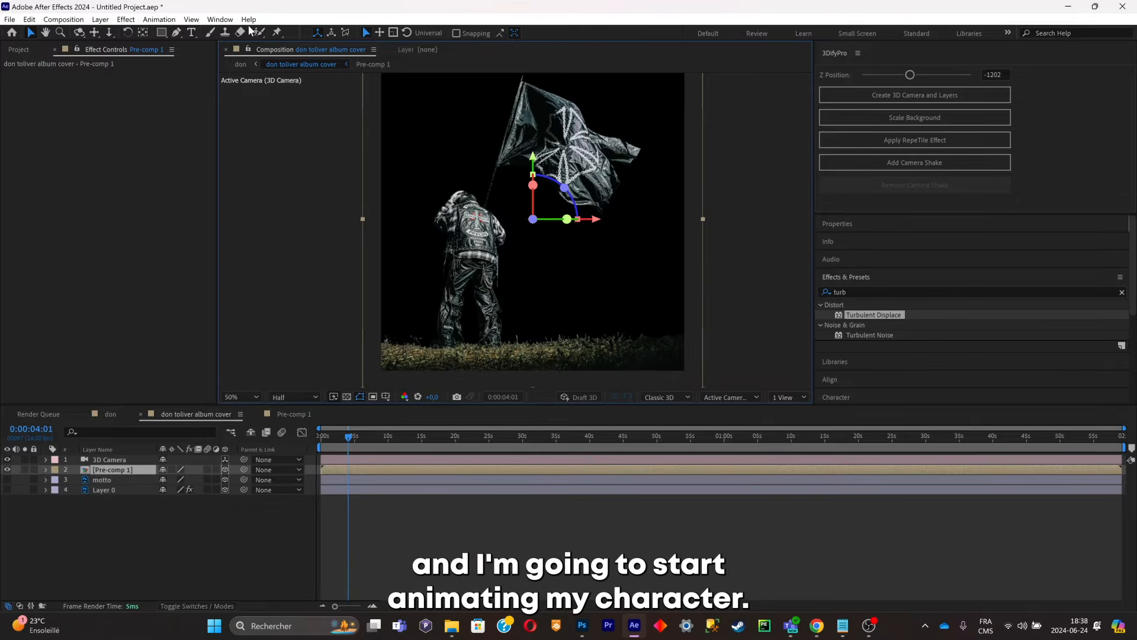
# Place puppet pins on Pre-comp 1 at the man's feet, the four corners of the grass strip and the man's head.
pyautogui.click(277, 32)
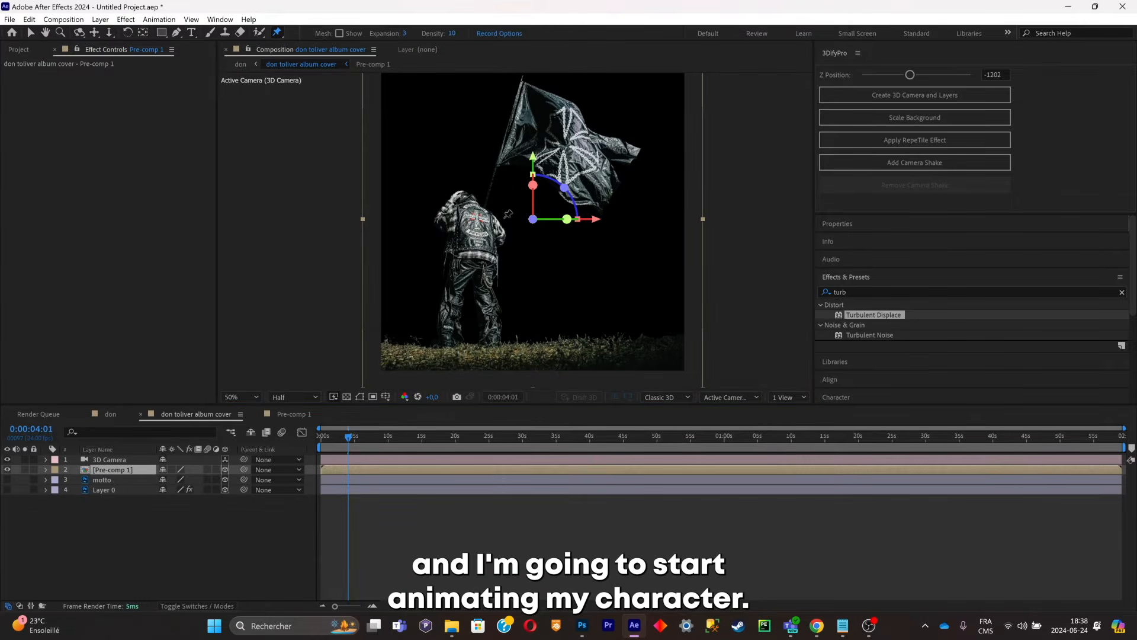
pyautogui.click(446, 344)
pyautogui.click(493, 346)
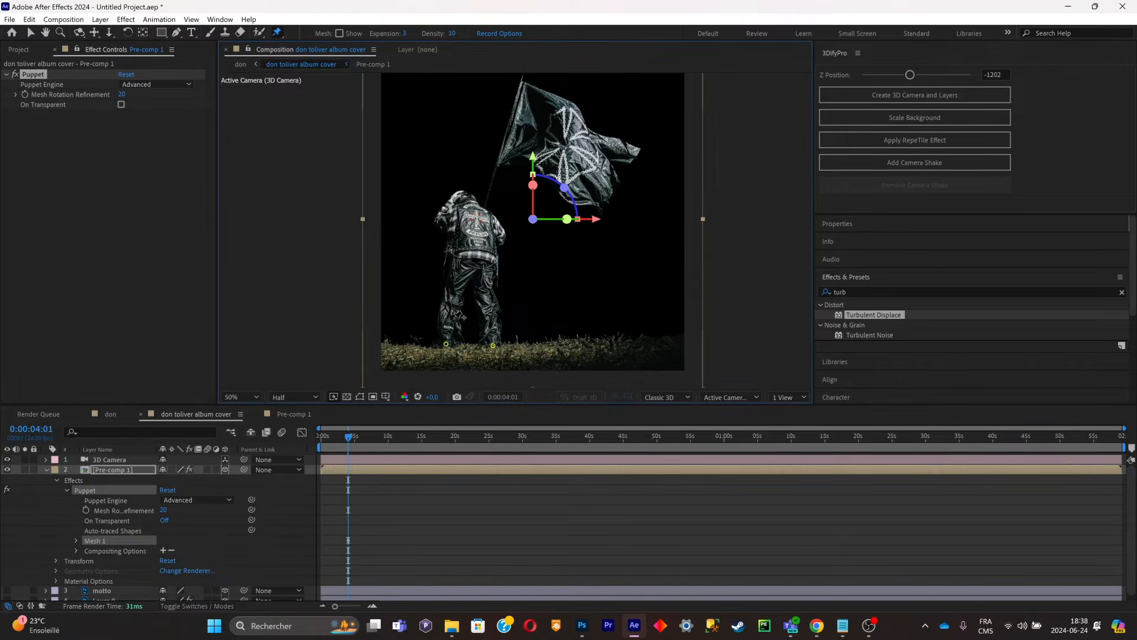
pyautogui.click(683, 342)
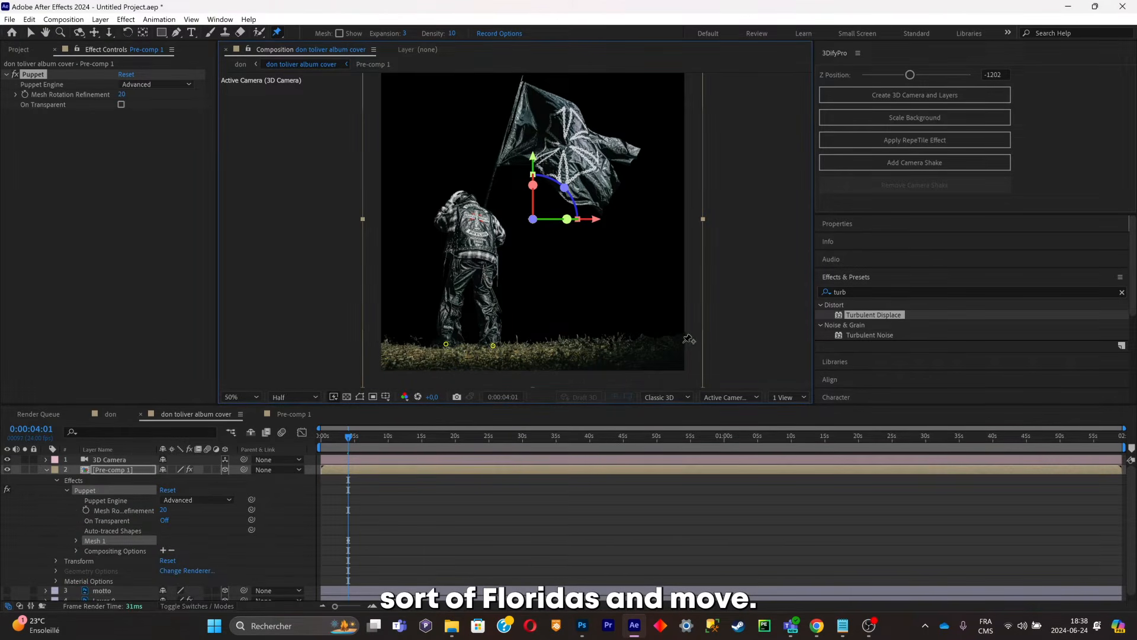
pyautogui.click(383, 343)
pyautogui.click(385, 368)
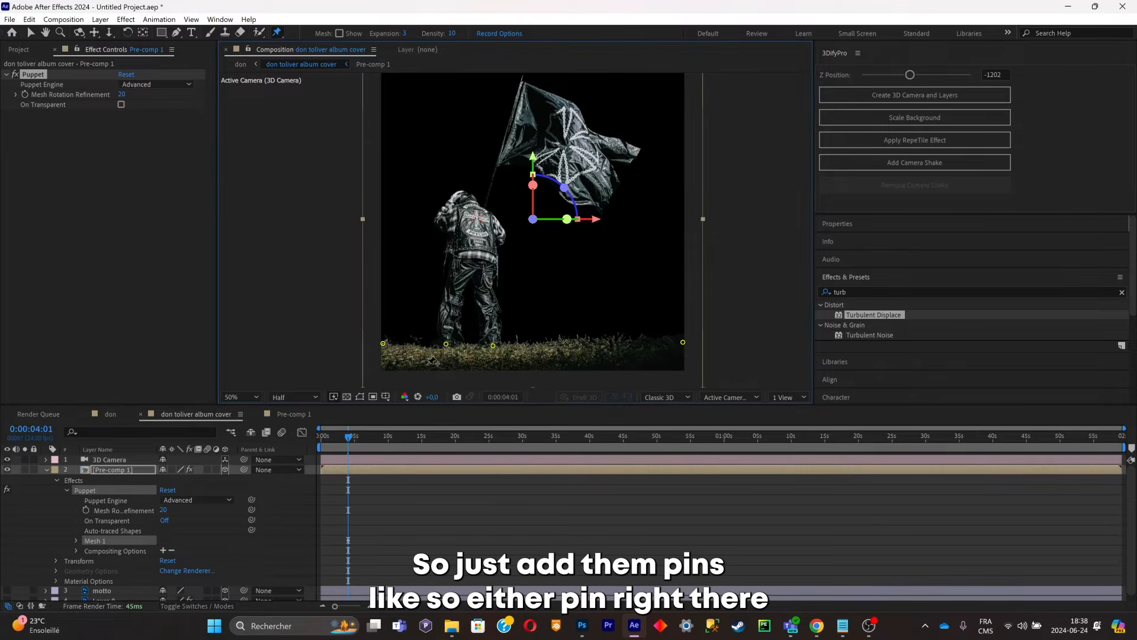
pyautogui.click(682, 369)
pyautogui.moveTo(466, 188)
pyautogui.mouseDown()
pyautogui.moveTo(480, 207)
pyautogui.moveTo(460, 194)
pyautogui.mouseUp()
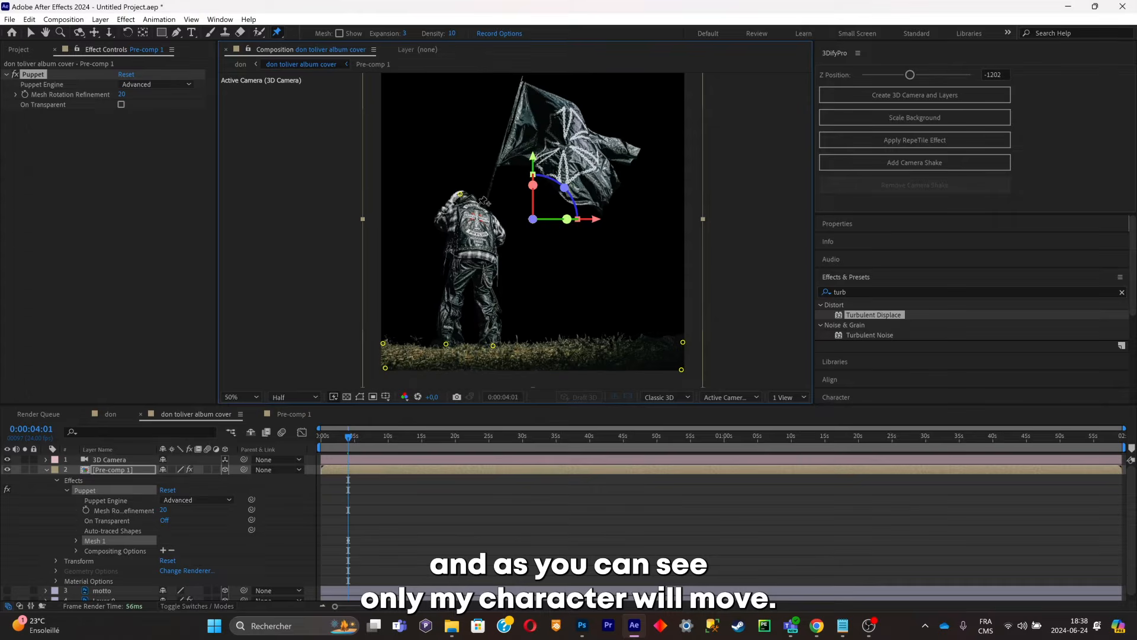
# Keyframe the head pin leaning left at 0:00:00:00 and right at 0:00:04:01, and apply Easy Ease to both keyframes.
pyautogui.moveTo(351, 438); pyautogui.dragTo(323, 439)
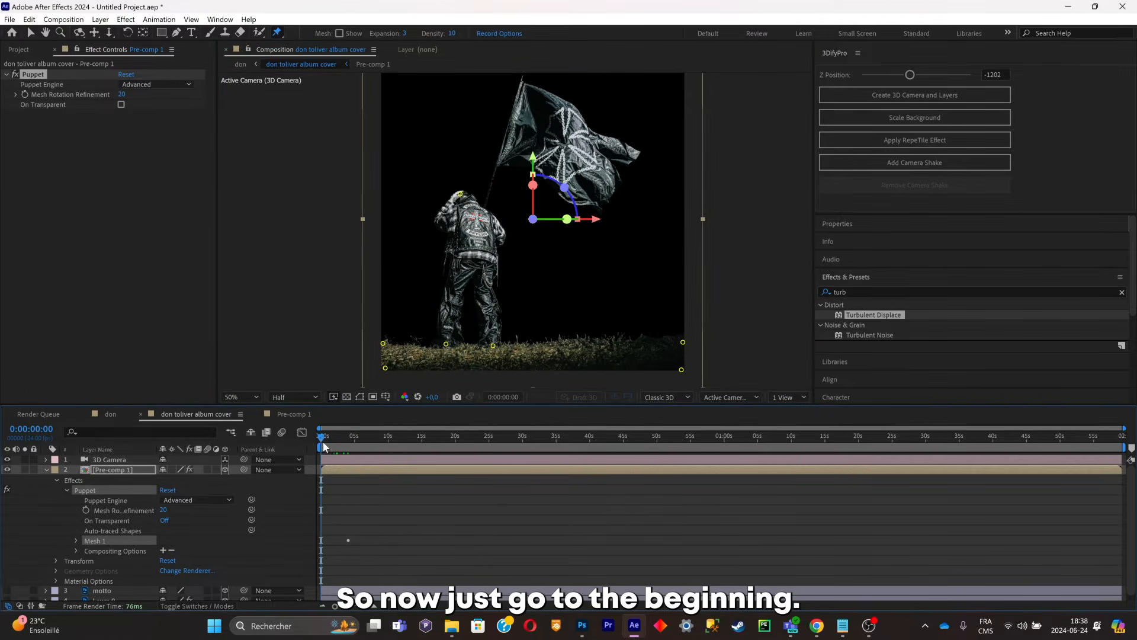
pyautogui.moveTo(462, 199); pyautogui.dragTo(449, 204)
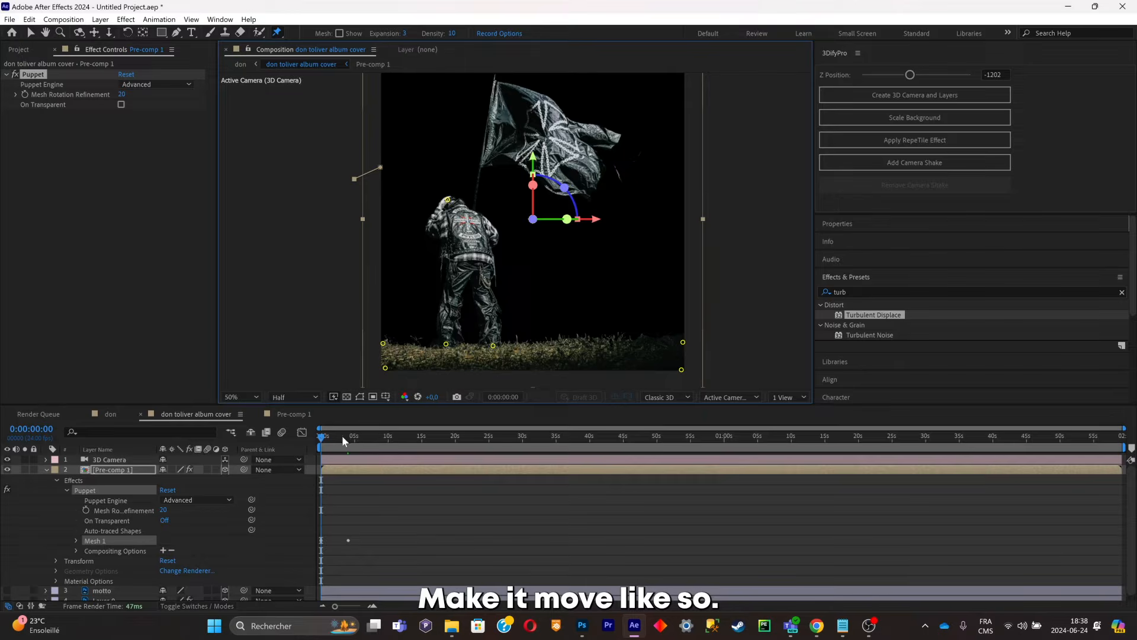
pyautogui.moveTo(342, 436)
pyautogui.mouseDown()
pyautogui.moveTo(357, 443)
pyautogui.moveTo(347, 447)
pyautogui.mouseUp()
pyautogui.press('u')
pyautogui.press('k')
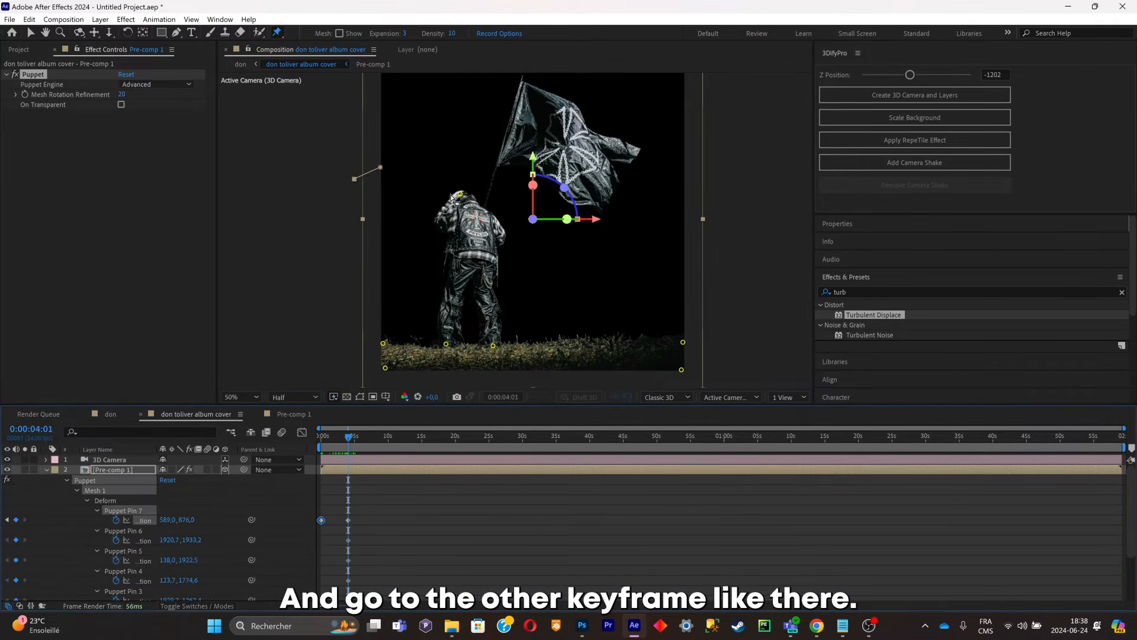
pyautogui.moveTo(461, 196); pyautogui.dragTo(469, 198)
pyautogui.moveTo(400, 537)
pyautogui.mouseDown()
pyautogui.moveTo(292, 502)
pyautogui.moveTo(399, 533)
pyautogui.moveTo(306, 500)
pyautogui.mouseUp()
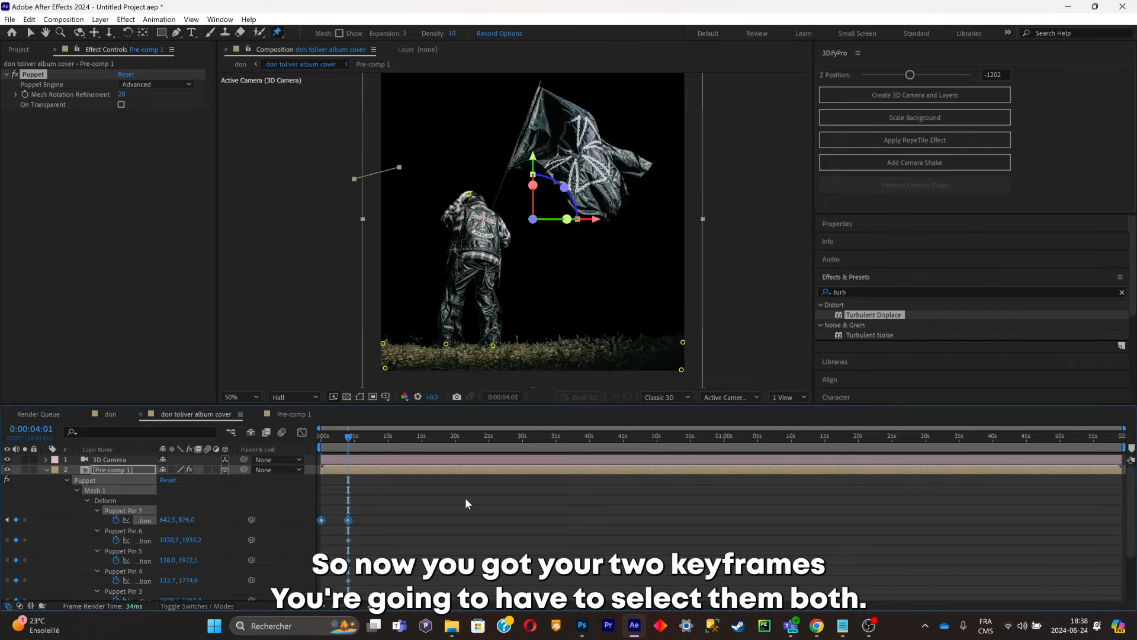
pyautogui.press('F9')
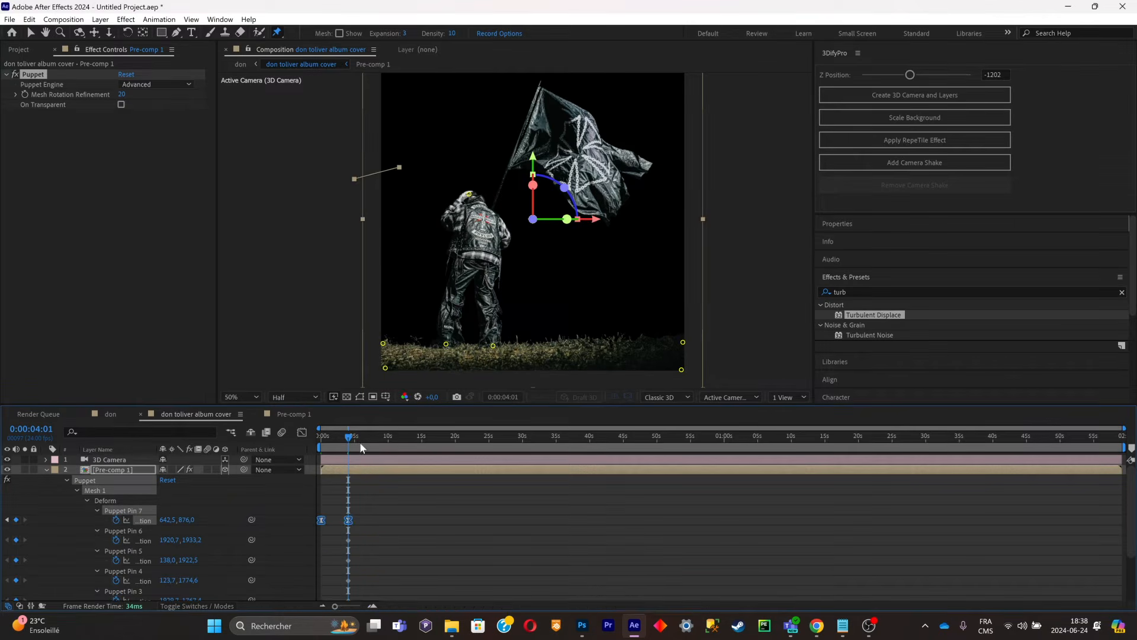
# Copy and paste the head pin's eased keyframes along the timeline to repeat the man's sway up to about 33 seconds.
pyautogui.moveTo(360, 440); pyautogui.dragTo(302, 451)
pyautogui.hotkey('ctrl', 'v')
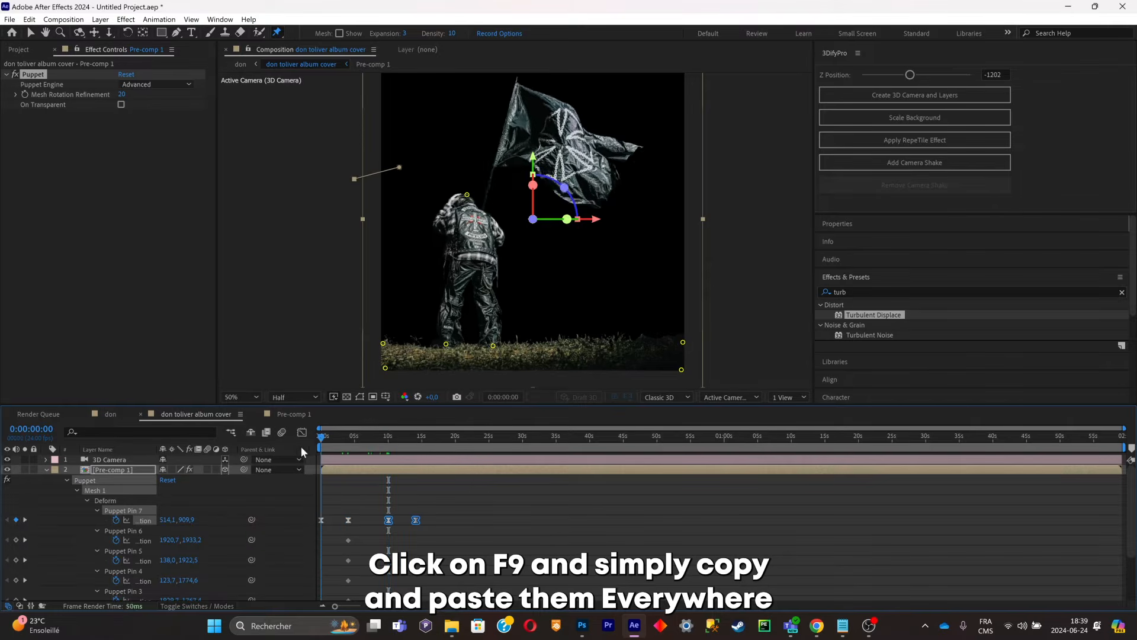
pyautogui.press('space')
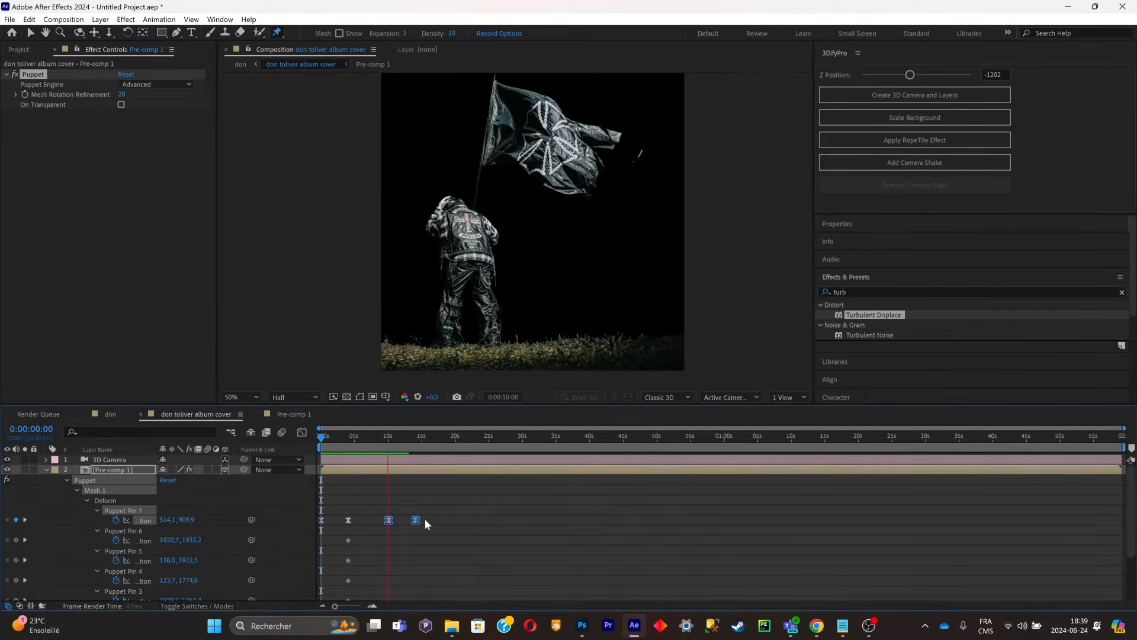
pyautogui.press('space')
pyautogui.moveTo(471, 535); pyautogui.dragTo(328, 503)
pyautogui.moveTo(515, 529); pyautogui.dragTo(318, 500)
pyautogui.hotkey('ctrl', 'c')
pyautogui.moveTo(475, 439); pyautogui.dragTo(410, 459)
pyautogui.hotkey('ctrl', 'v')
pyautogui.click(459, 443)
pyautogui.moveTo(559, 533); pyautogui.dragTo(318, 503)
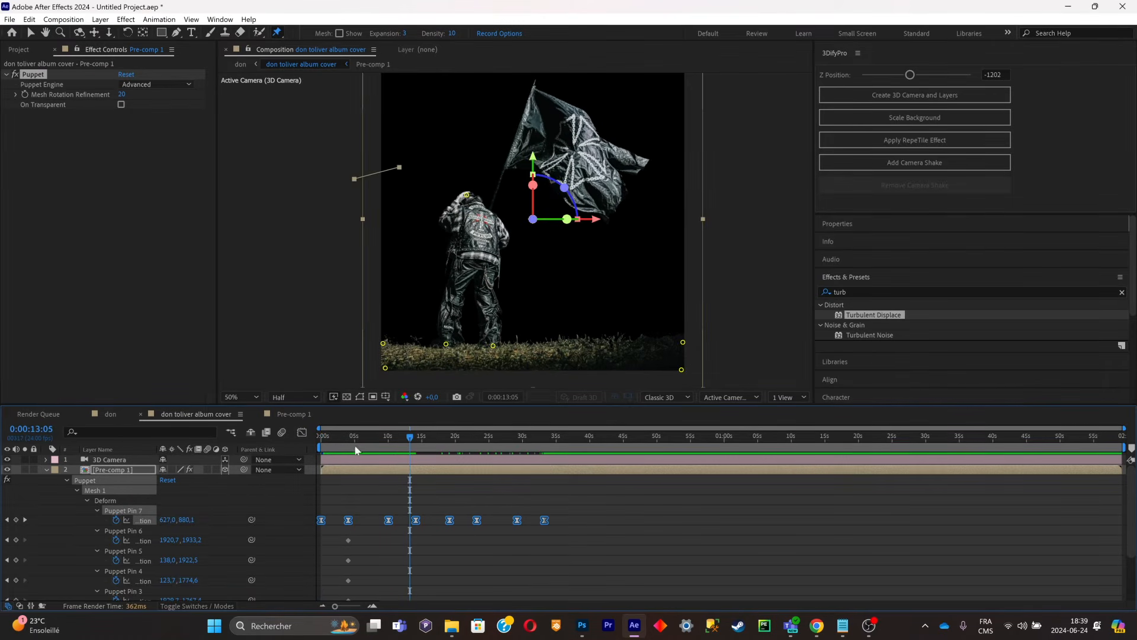
# Shorten the composition's duration to about 30 seconds and preview the man's swaying animation.
pyautogui.click(46, 469)
pyautogui.click(63, 19)
pyautogui.click(83, 42)
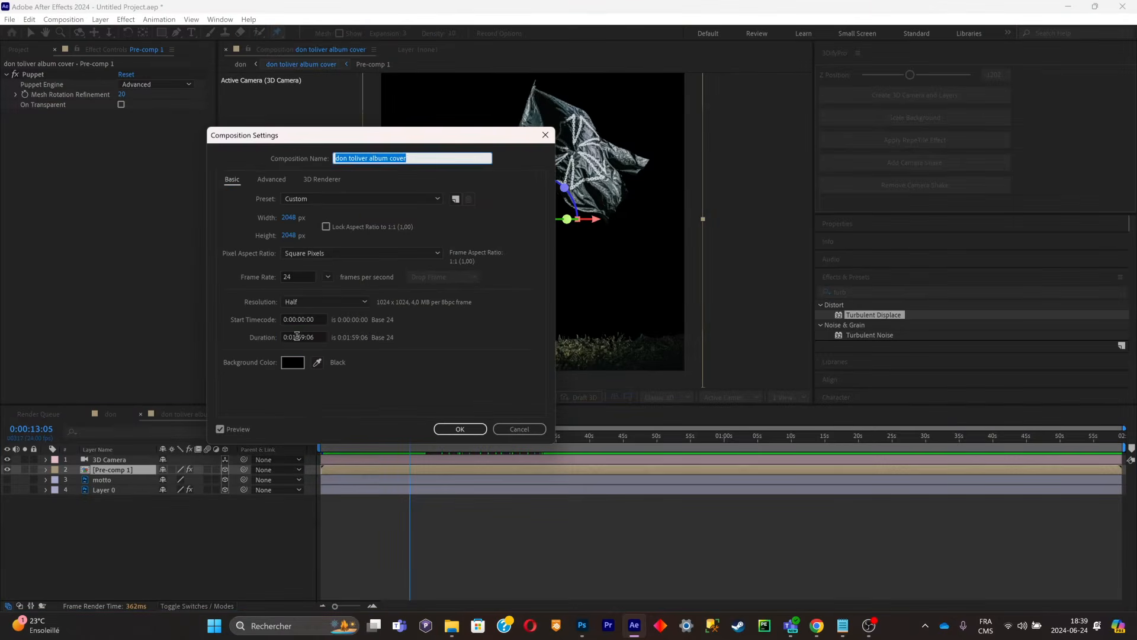
pyautogui.click(303, 337)
pyautogui.press('BackSpace')
pyautogui.press('BackSpace')
pyautogui.write('30')
pyautogui.click(461, 429)
pyautogui.press('space')
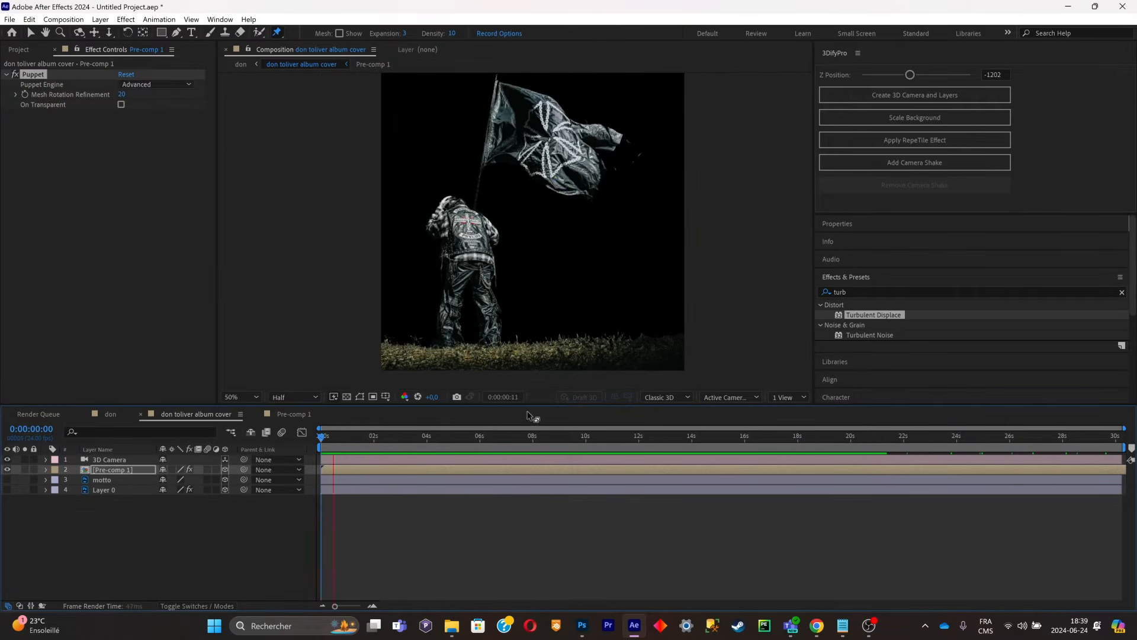
pyautogui.moveTo(533, 439); pyautogui.dragTo(484, 444)
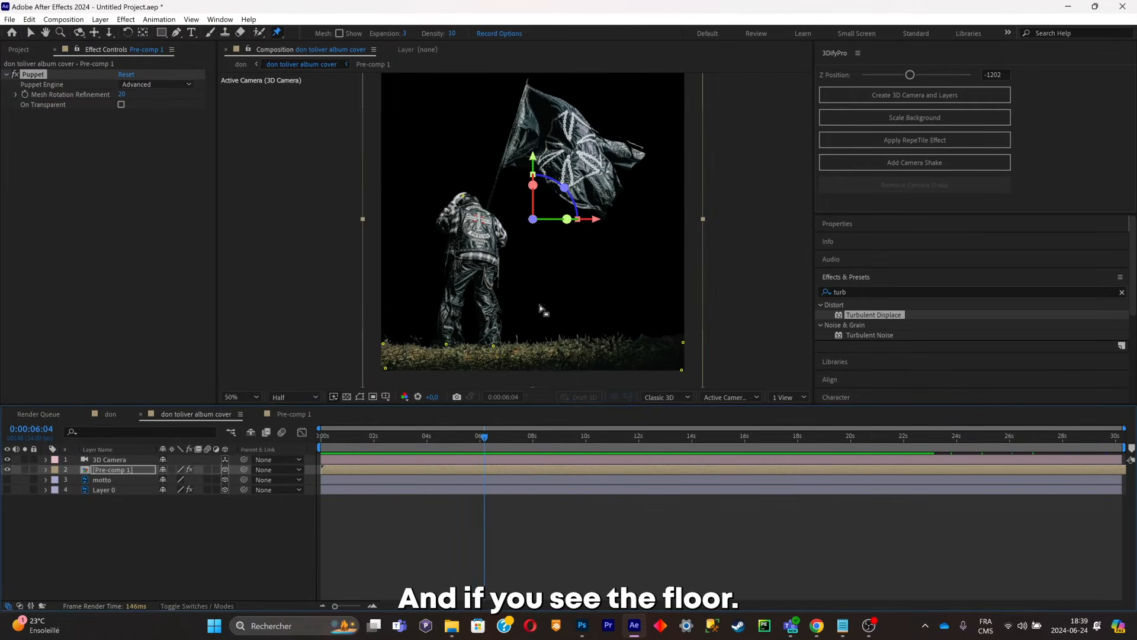
# Add more puppet pins along the lower and upper edges of the grass strip and check the sway at 0:00:01:21.
pyautogui.click(430, 367)
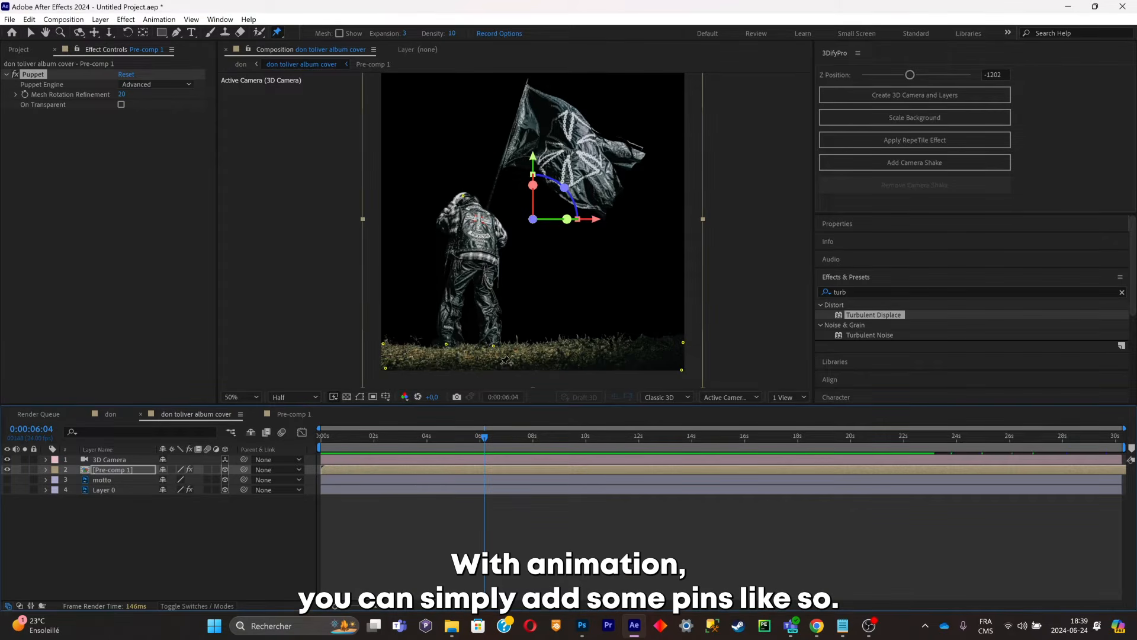
pyautogui.click(616, 342)
pyautogui.moveTo(481, 439); pyautogui.dragTo(371, 439)
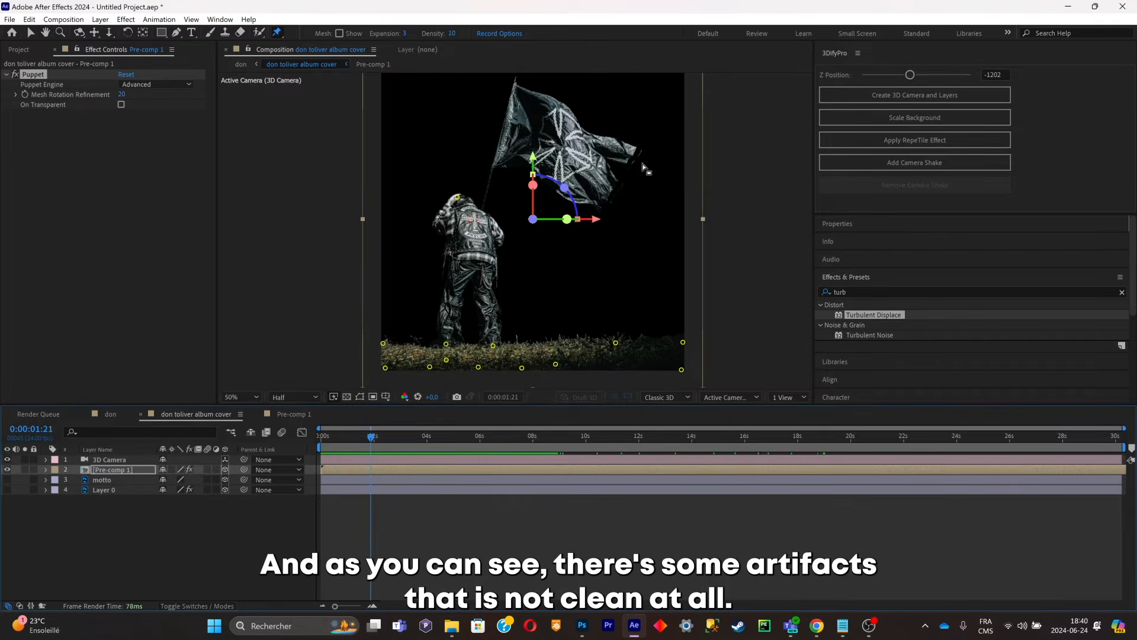
# Set the Expansion of Mesh 1 in Pre-comp 1's Puppet effect to 20 and check the flag's edges for artifacts.
pyautogui.scroll(4, 643, 168)
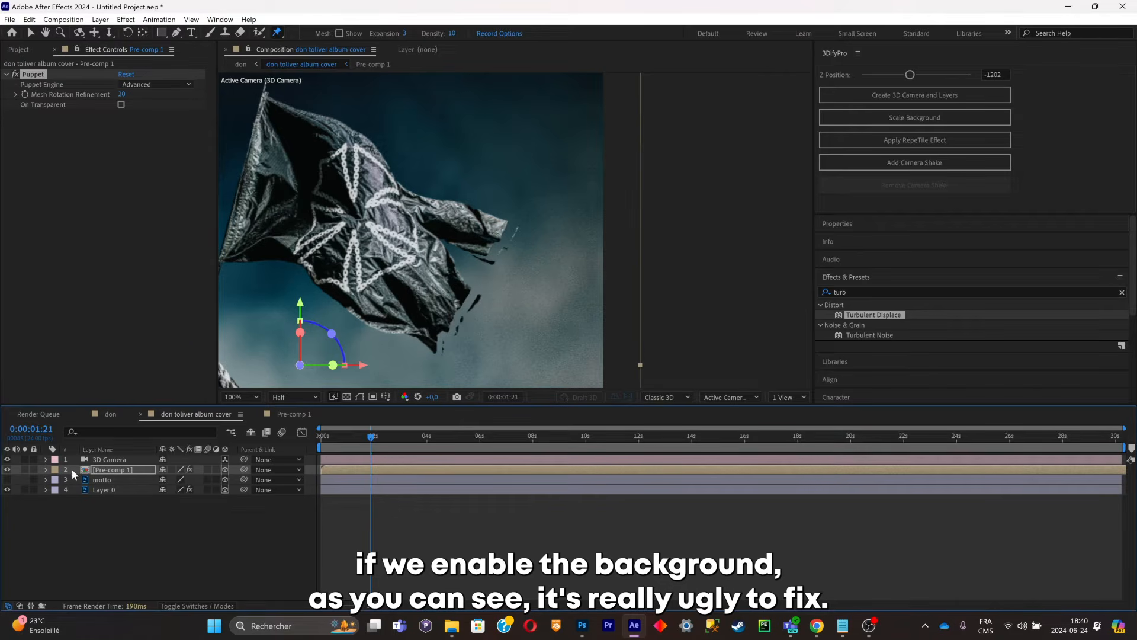
pyautogui.click(45, 469)
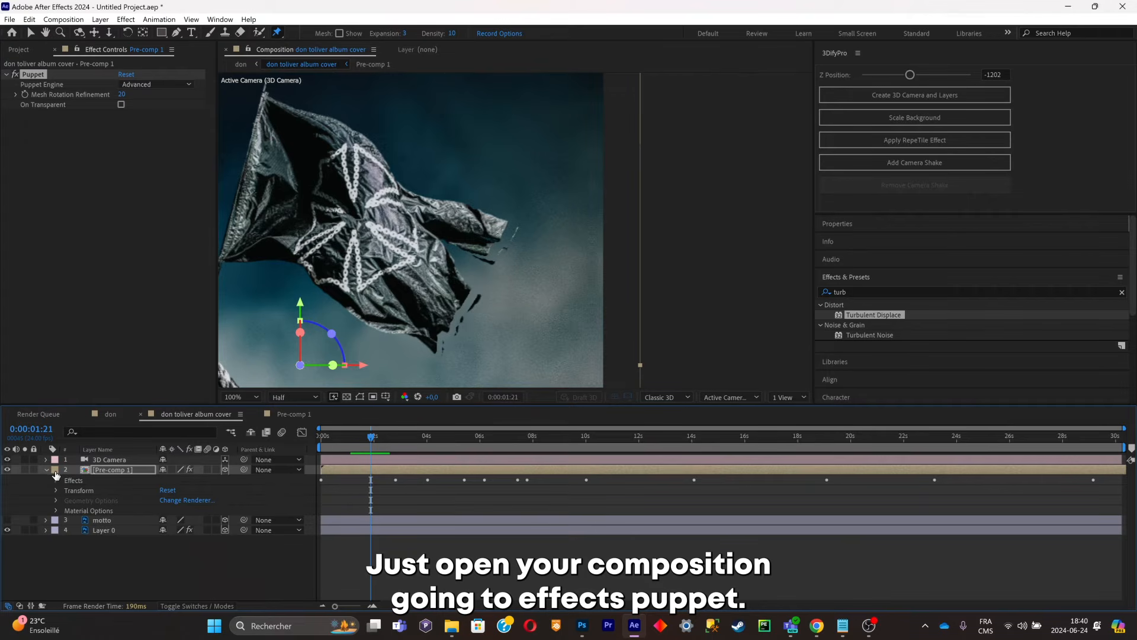
pyautogui.click(56, 481)
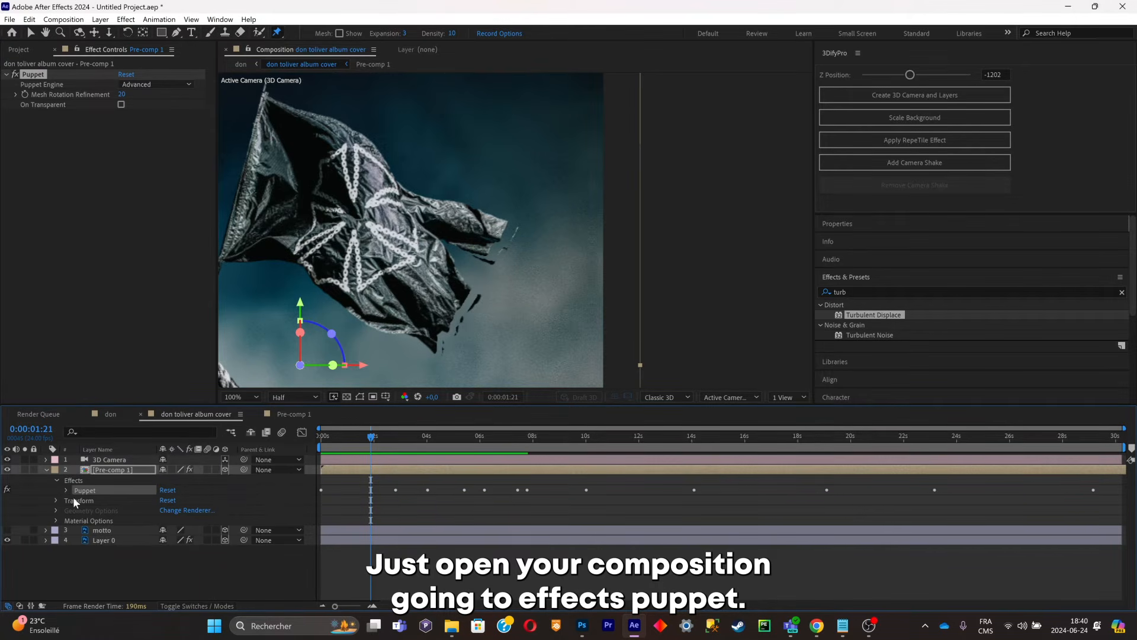
pyautogui.click(66, 490)
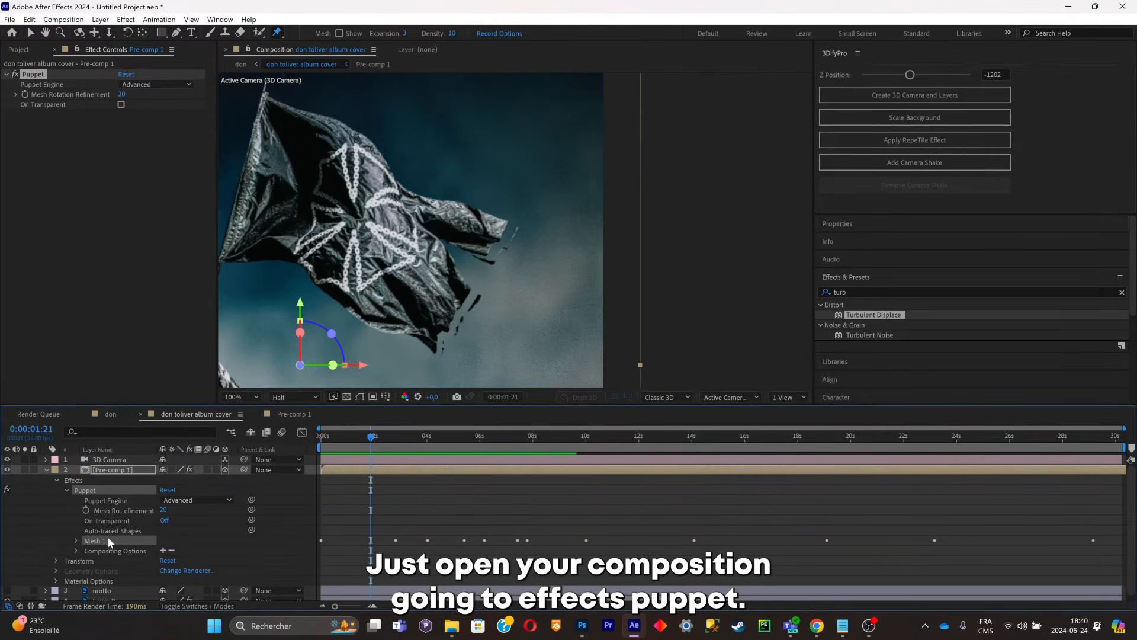
pyautogui.click(76, 540)
pyautogui.click(166, 560)
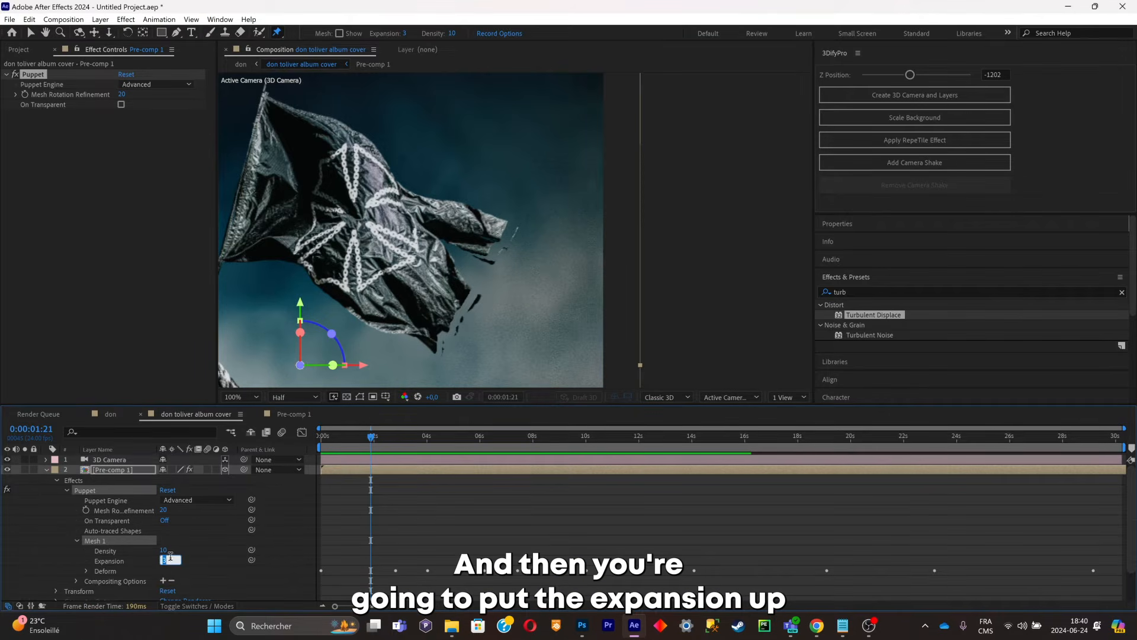
pyautogui.write('10')
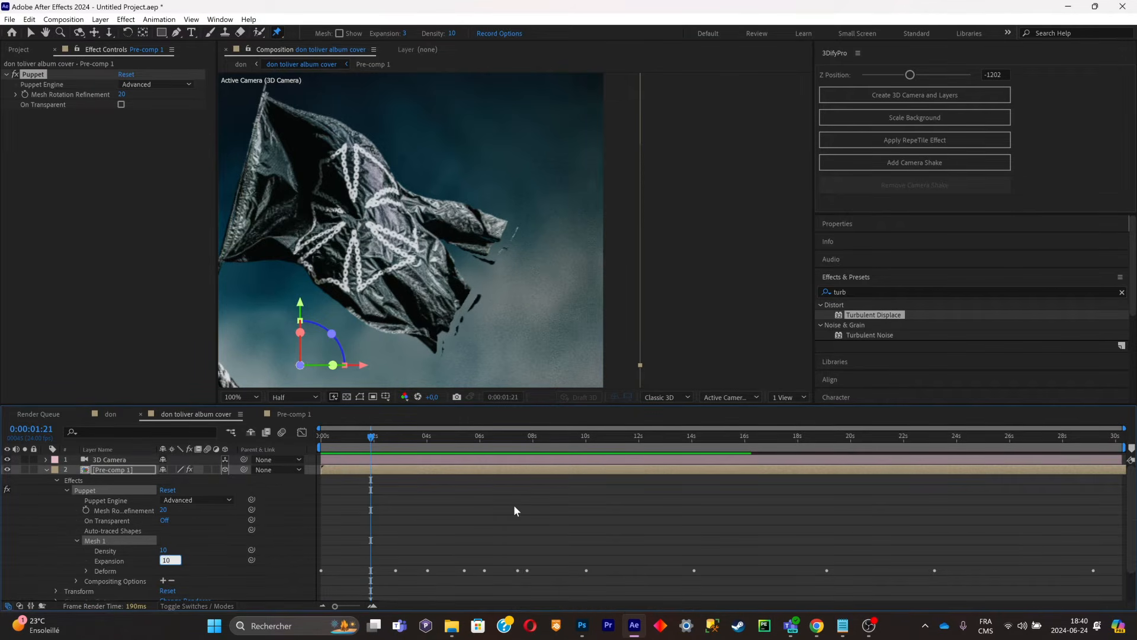
pyautogui.press('Return')
pyautogui.moveTo(170, 563); pyautogui.dragTo(233, 548)
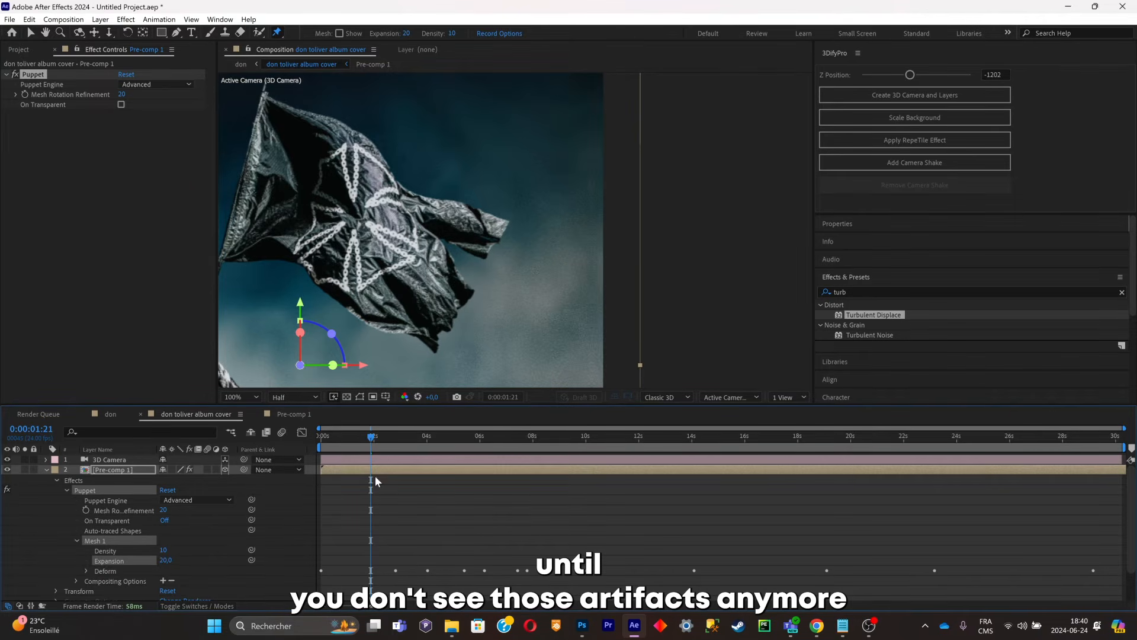
pyautogui.moveTo(374, 438); pyautogui.dragTo(338, 447)
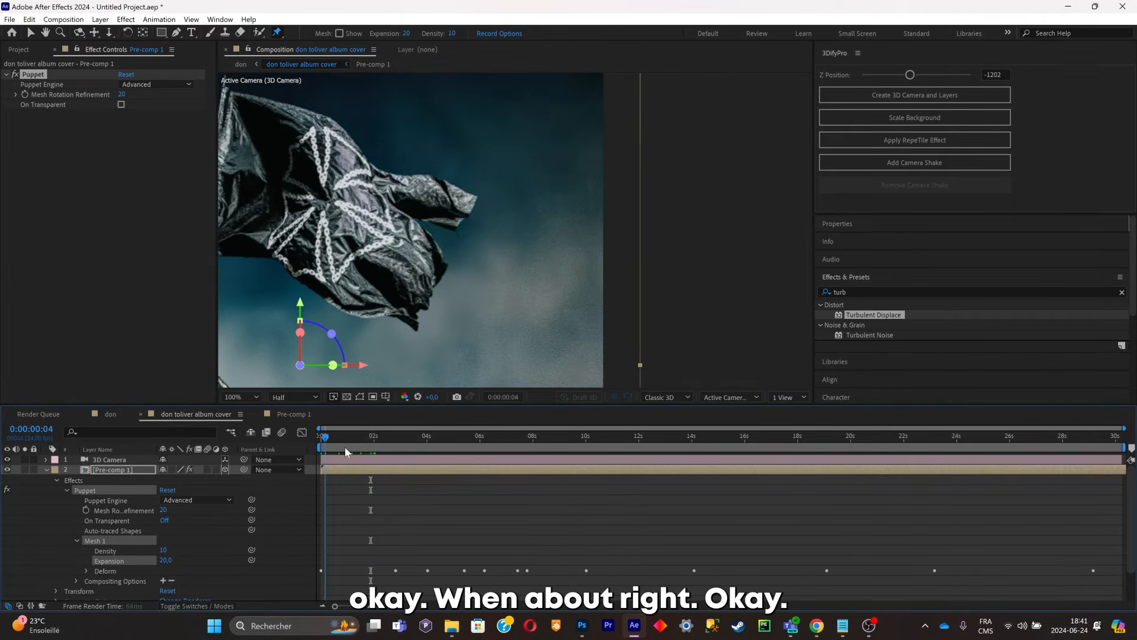
pyautogui.scroll(-1, 413, 280)
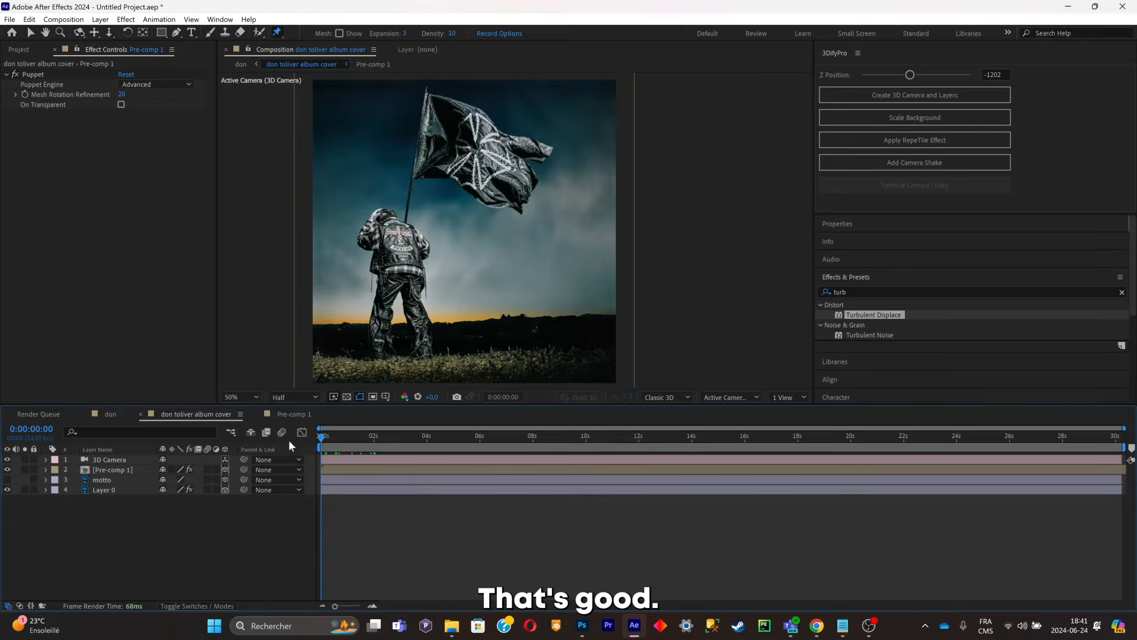
pyautogui.scroll(-1, 503, 289)
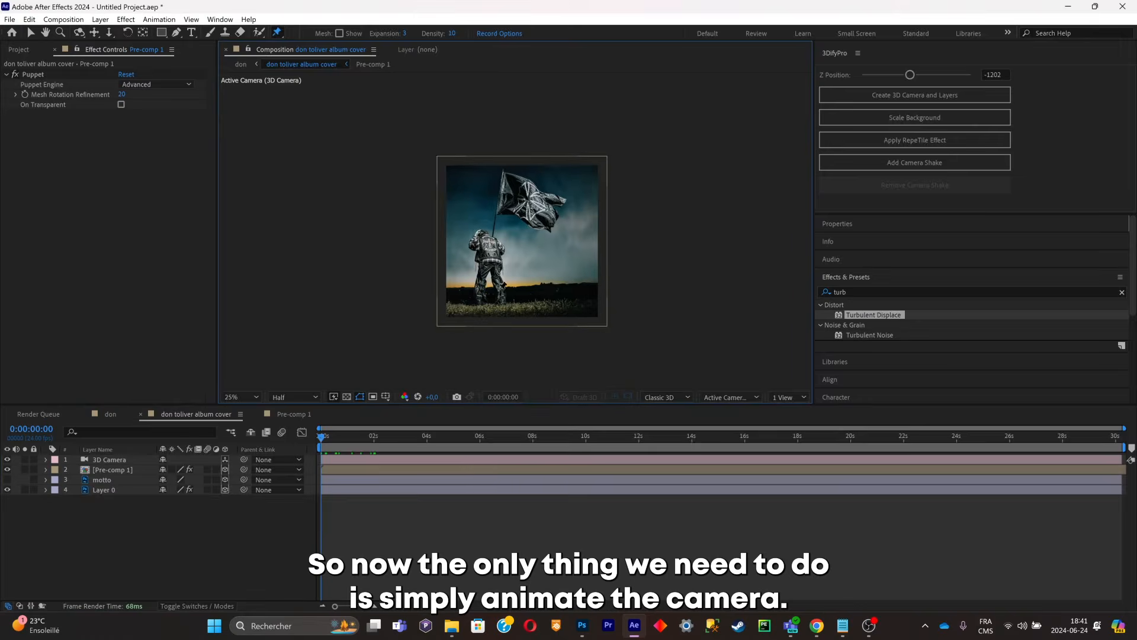
pyautogui.scroll(1, 502, 289)
pyautogui.moveTo(498, 296); pyautogui.dragTo(501, 276)
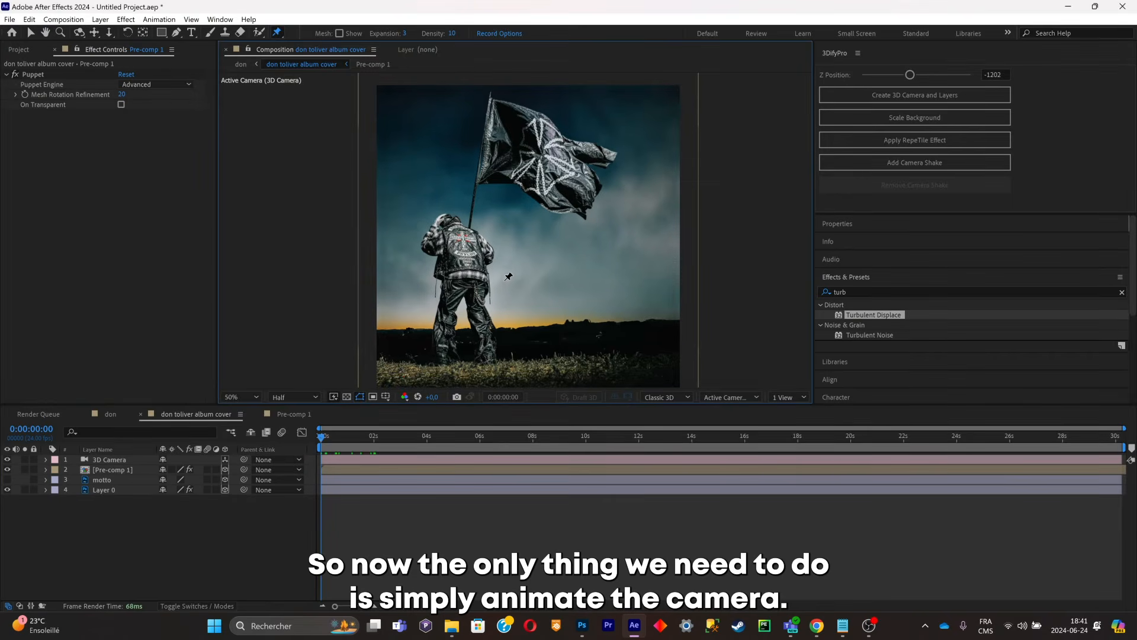
pyautogui.scroll(-1, 508, 277)
pyautogui.scroll(1, 559, 297)
pyautogui.scroll(-1, 579, 297)
pyautogui.scroll(1, 578, 297)
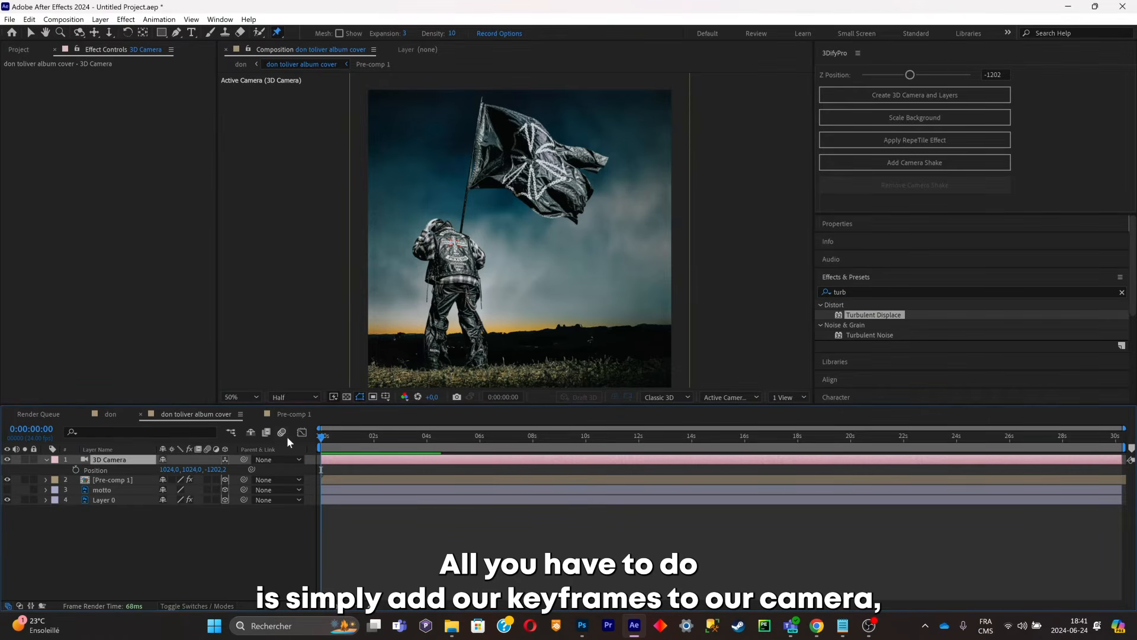
# Add Position keyframes to the 3D Camera at 0:00:00:00 and 0:00:03:08.
pyautogui.click(74, 469)
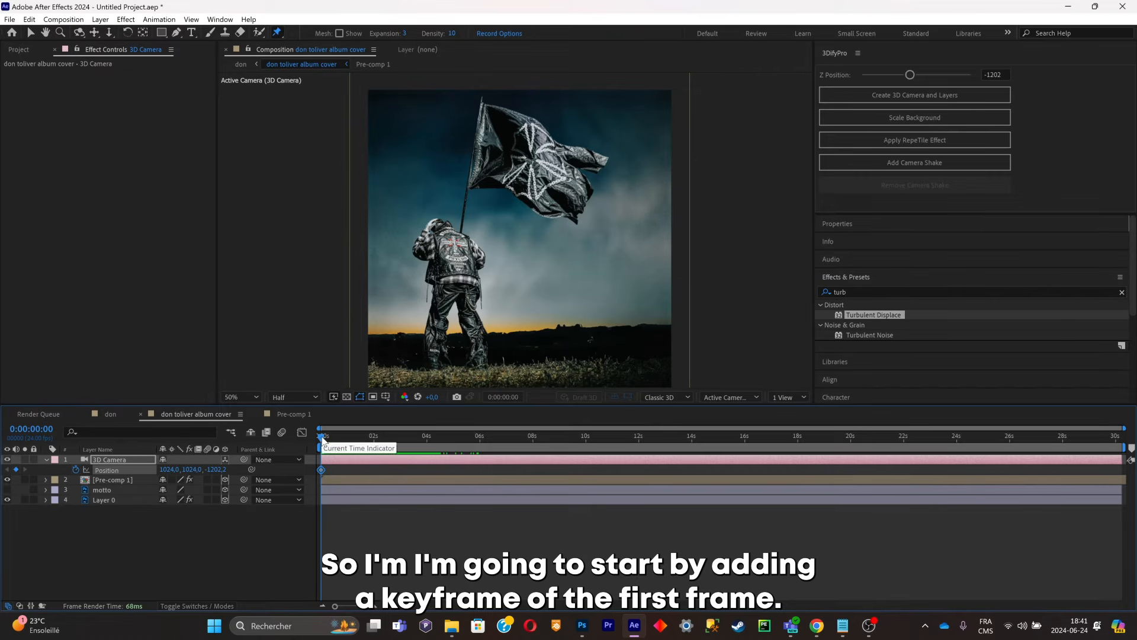
pyautogui.moveTo(321, 438); pyautogui.dragTo(410, 439)
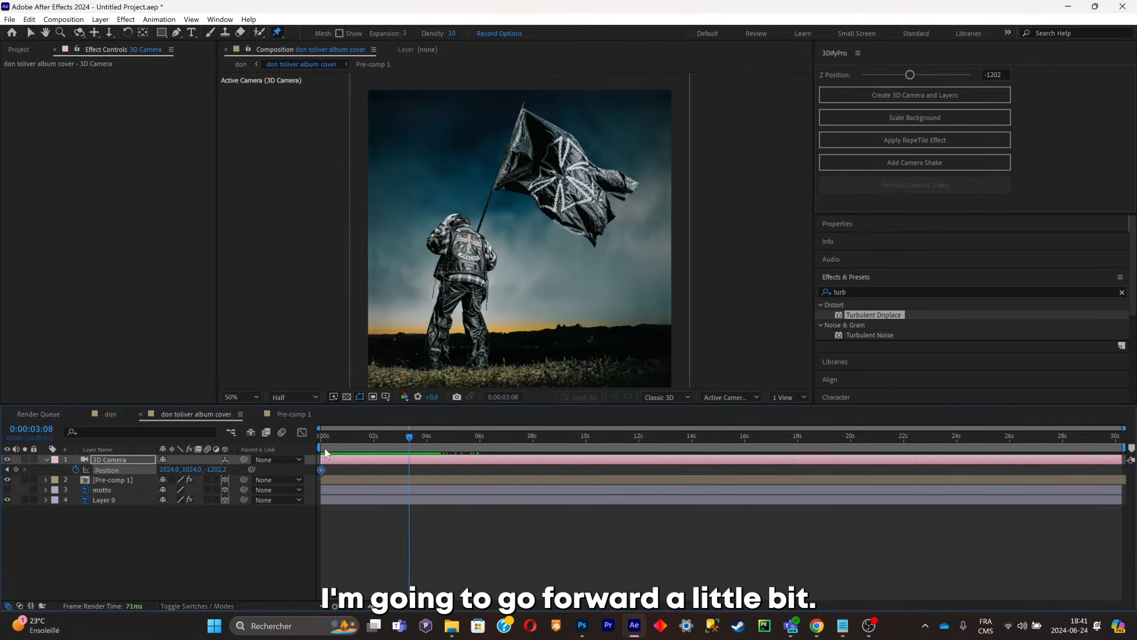
pyautogui.click(16, 469)
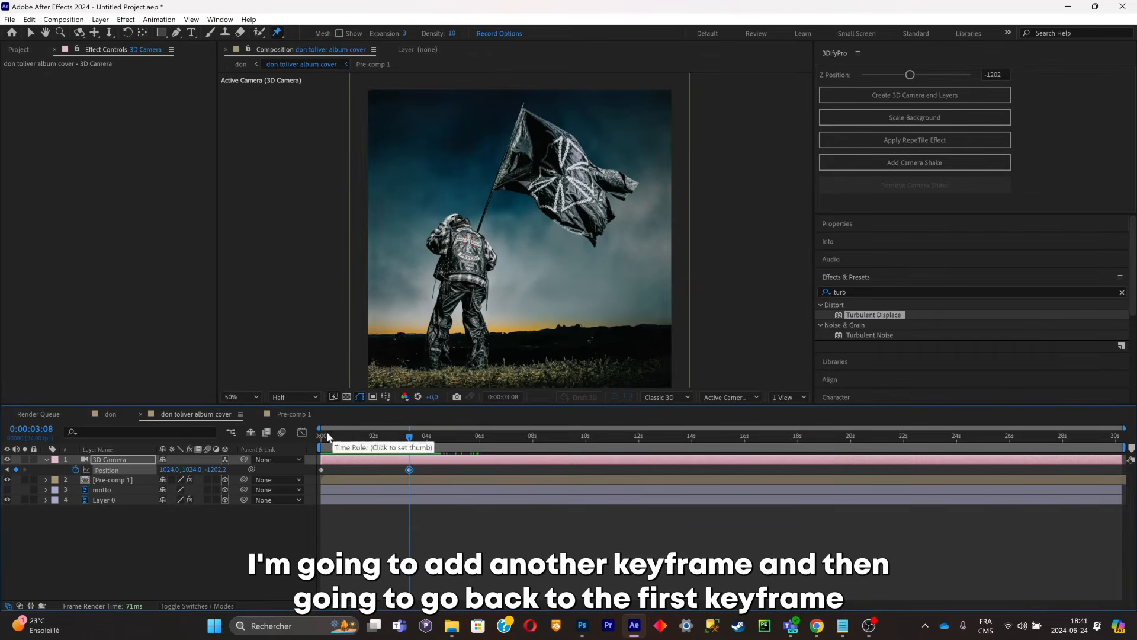
# At 0:00:00:00, set the 3D Camera's Position to 153.0, 665.0, 2308.6 so the shot starts deep in the sky.
pyautogui.moveTo(366, 443); pyautogui.dragTo(331, 446)
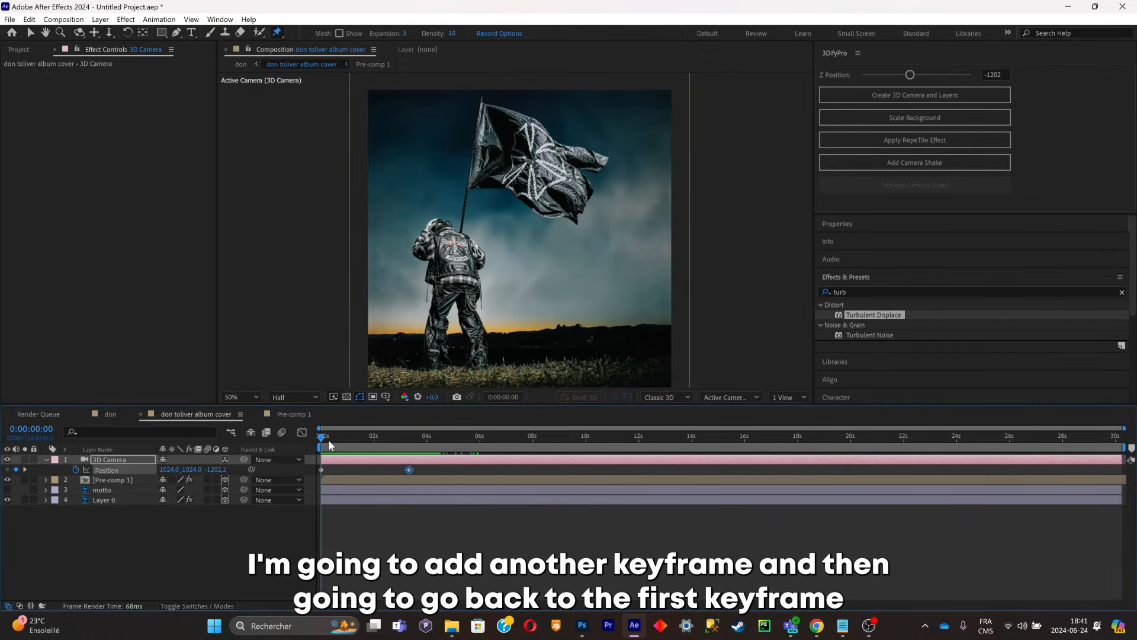
pyautogui.moveTo(294, 456); pyautogui.dragTo(646, 375)
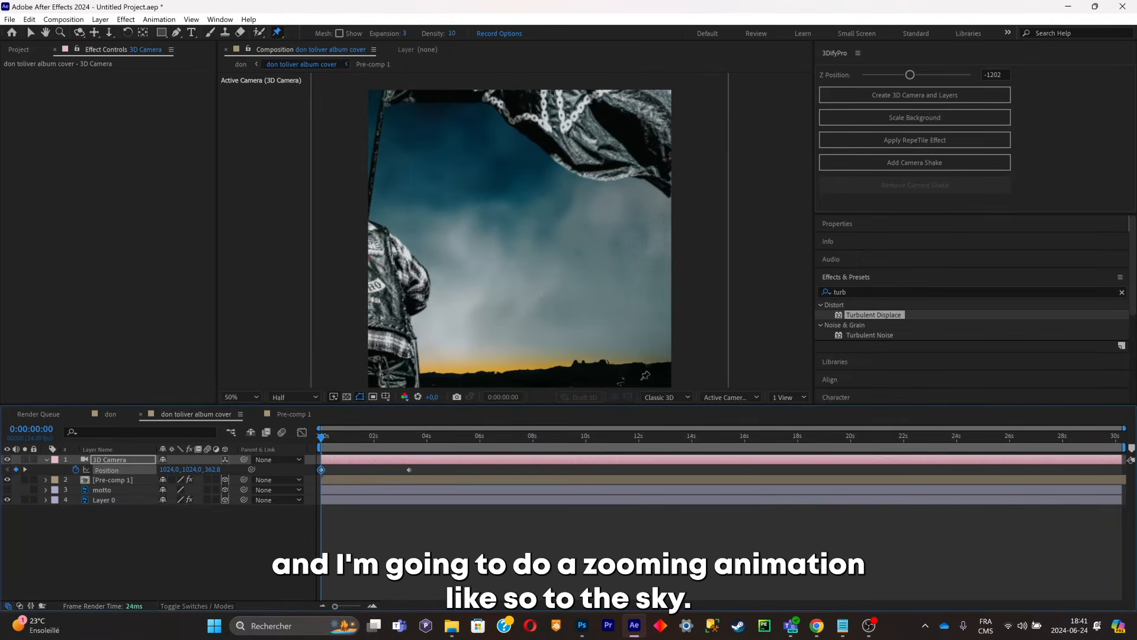
pyautogui.moveTo(232, 475); pyautogui.dragTo(358, 466)
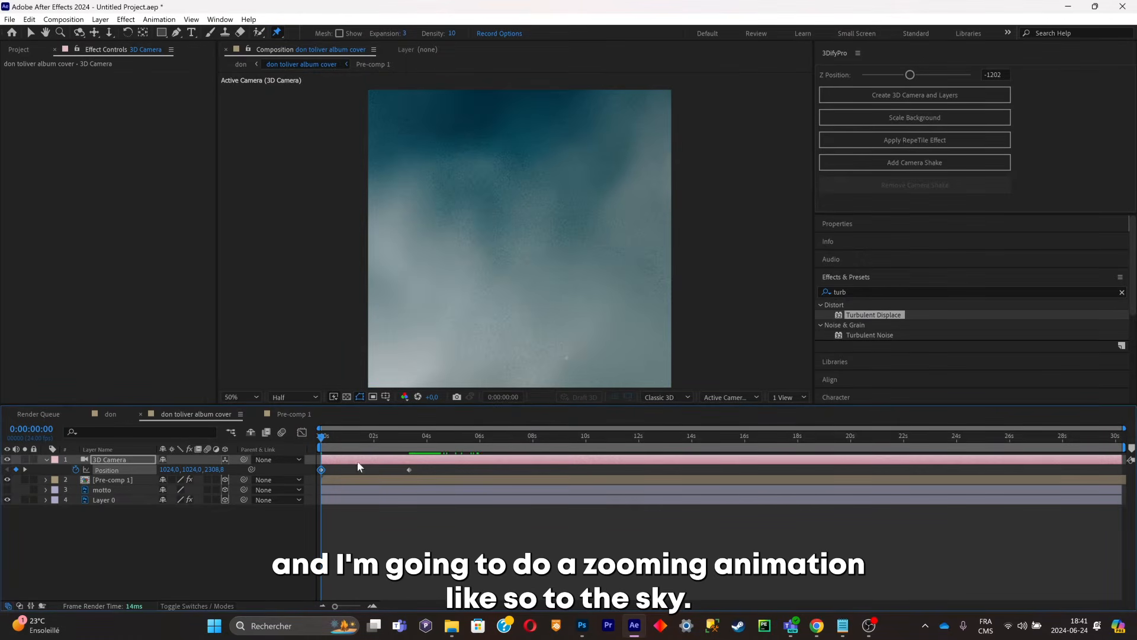
# Preview the camera zoom-out and apply Easy Ease to both Position keyframes of the 3D Camera.
pyautogui.press('space')
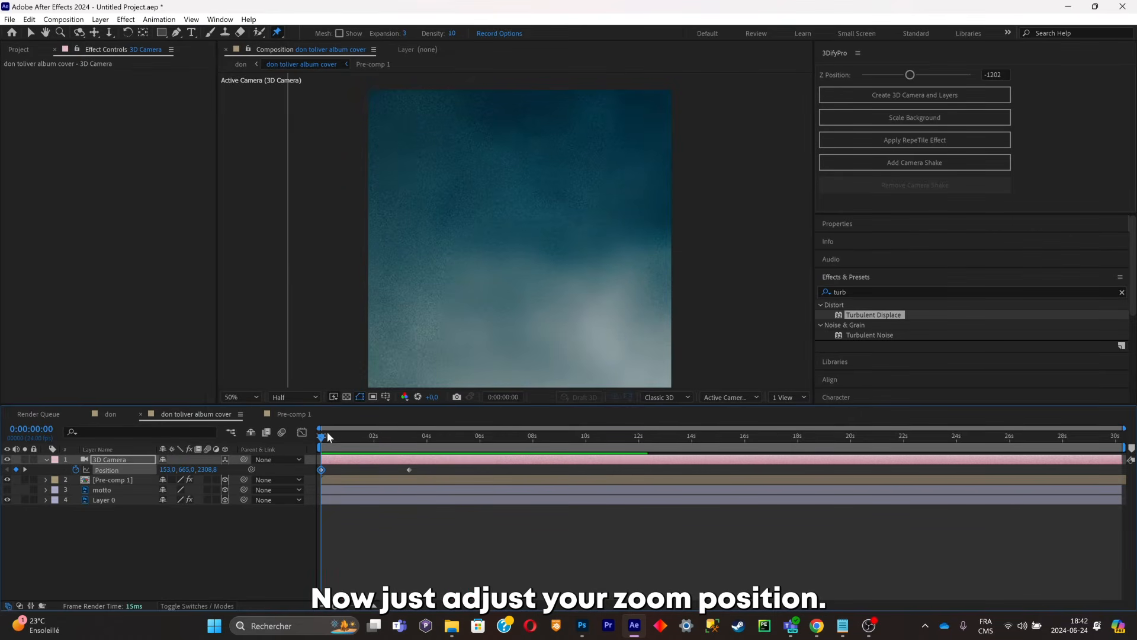
pyautogui.press('space')
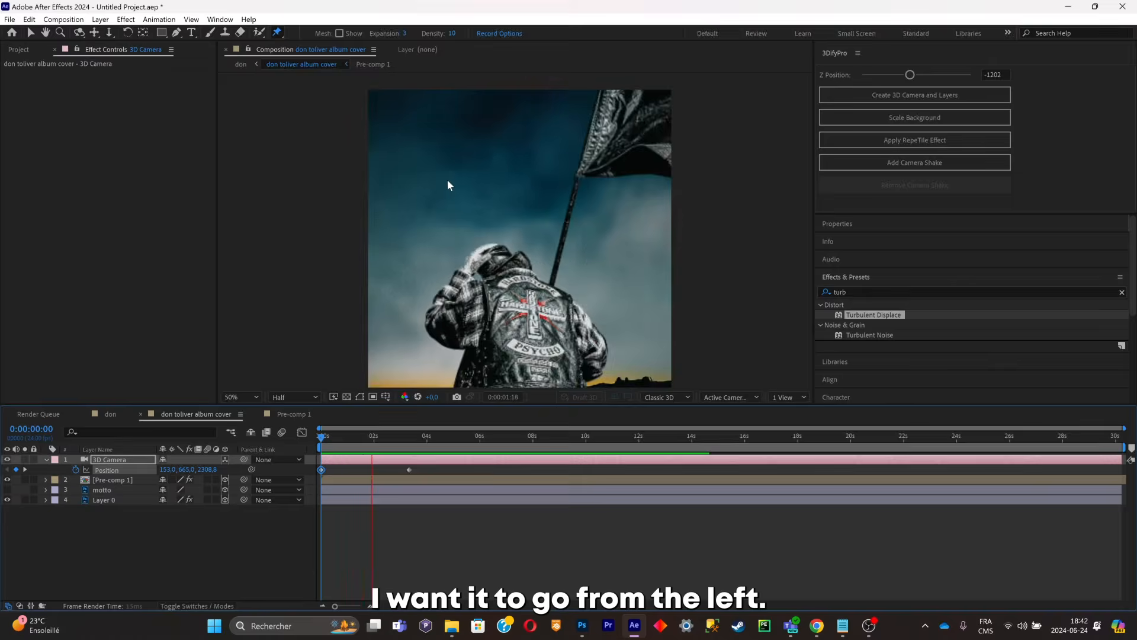
pyautogui.press('space')
pyautogui.moveTo(382, 437); pyautogui.dragTo(321, 437)
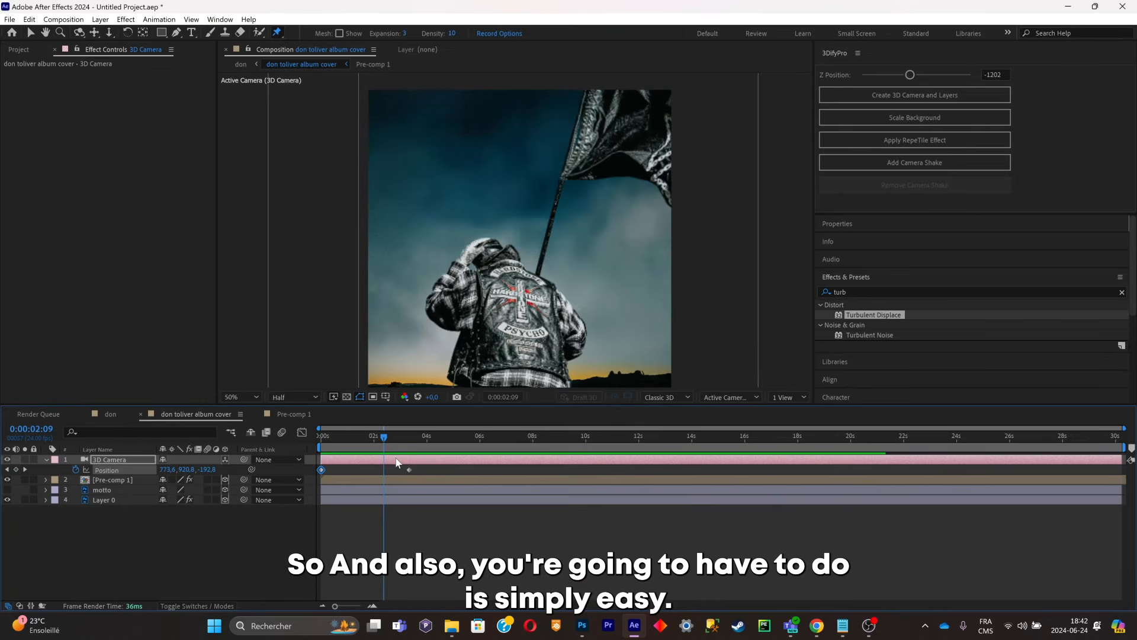
pyautogui.moveTo(425, 469); pyautogui.dragTo(318, 470)
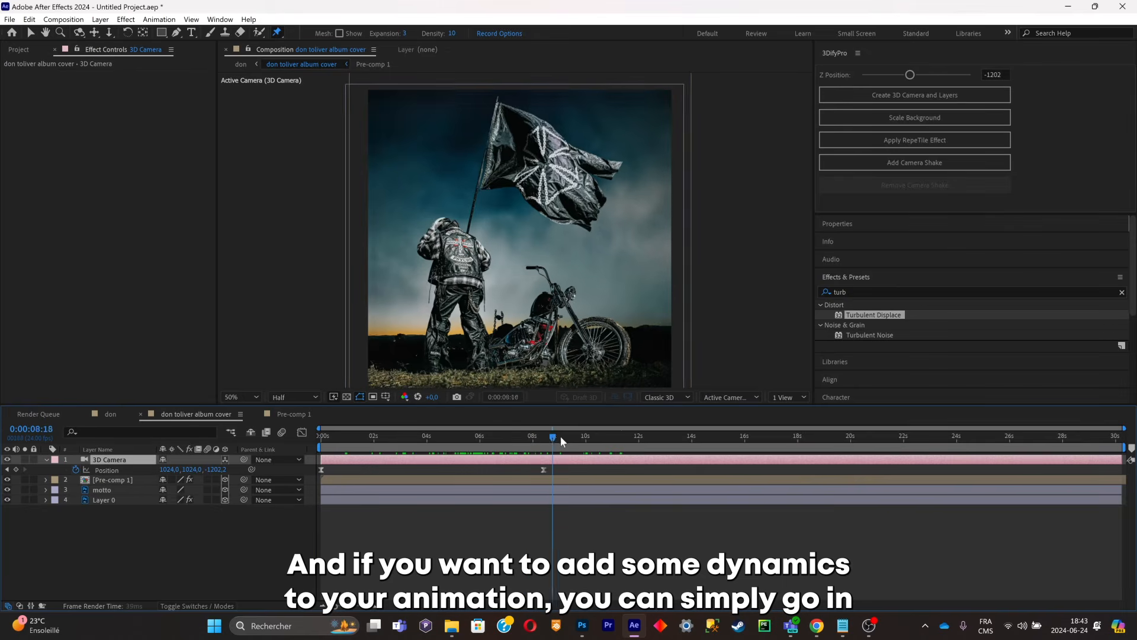
# Add a camera shake to the scene with 3DifyPro.
pyautogui.moveTo(560, 436); pyautogui.dragTo(782, 447)
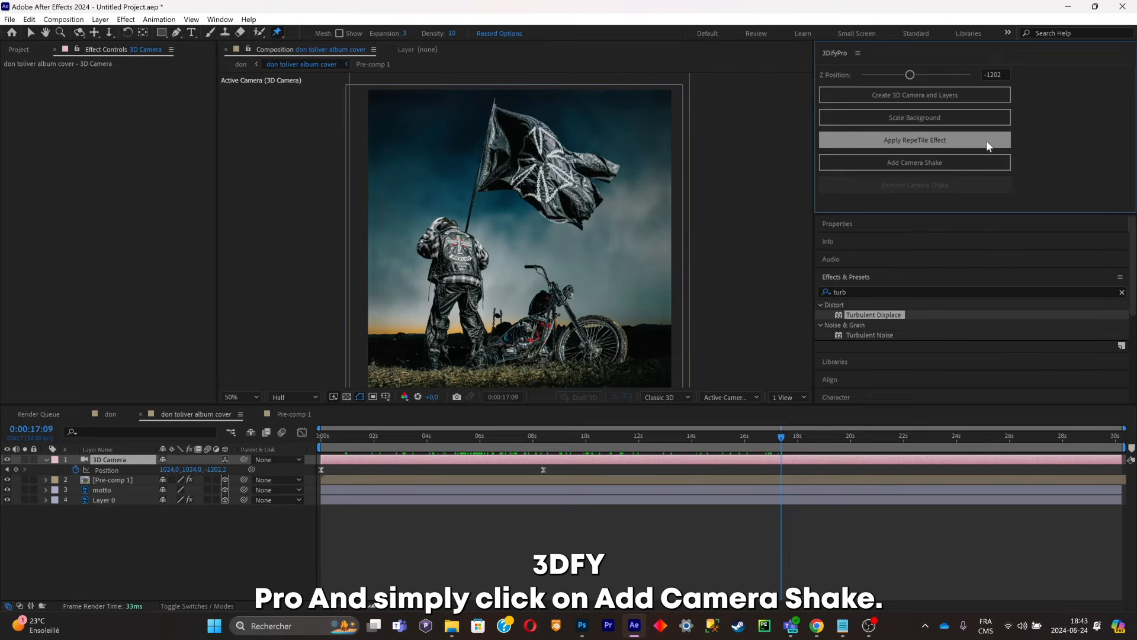
pyautogui.click(977, 163)
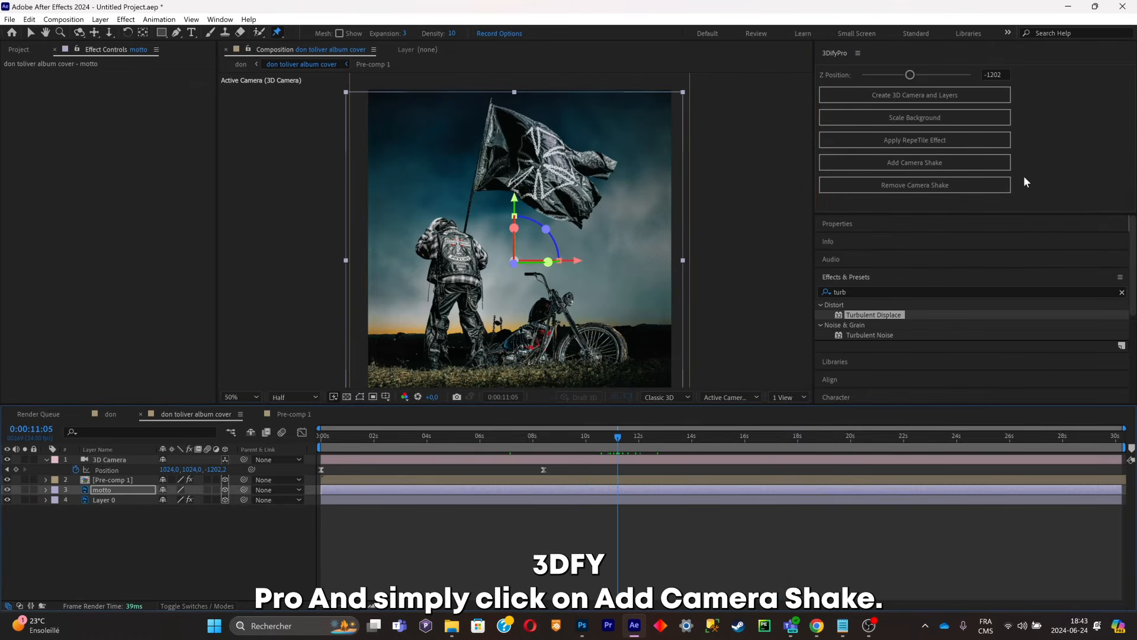
pyautogui.click(986, 165)
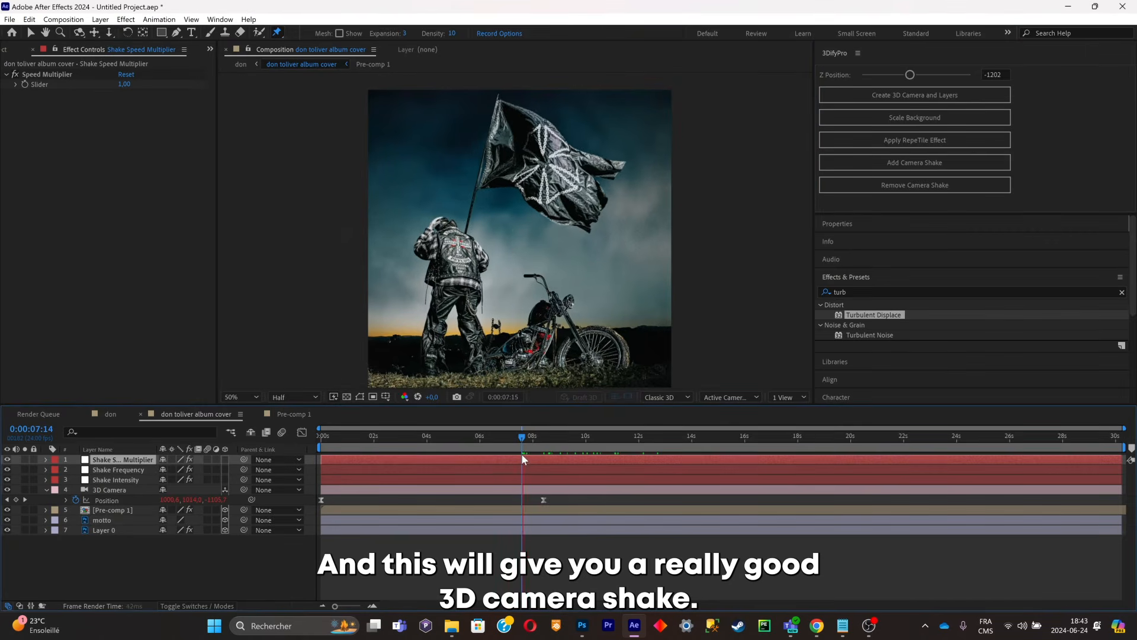
# Preview the camera shake and set the Shake Intensity layer's slider to 2.
pyautogui.moveTo(522, 453); pyautogui.dragTo(639, 459)
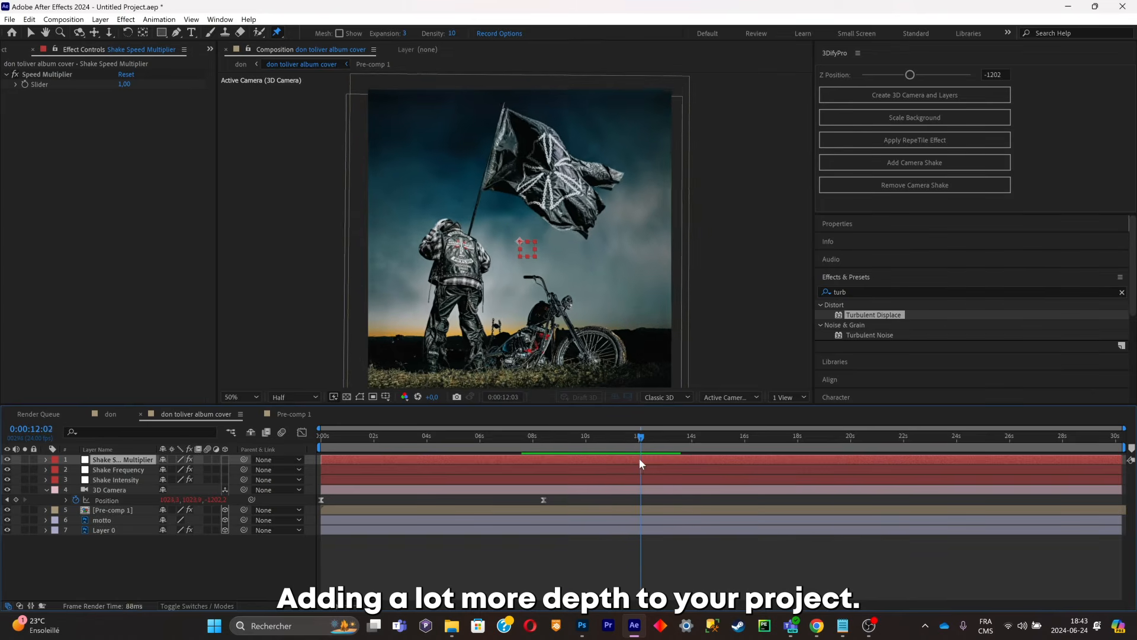
pyautogui.press('space')
pyautogui.click(136, 477)
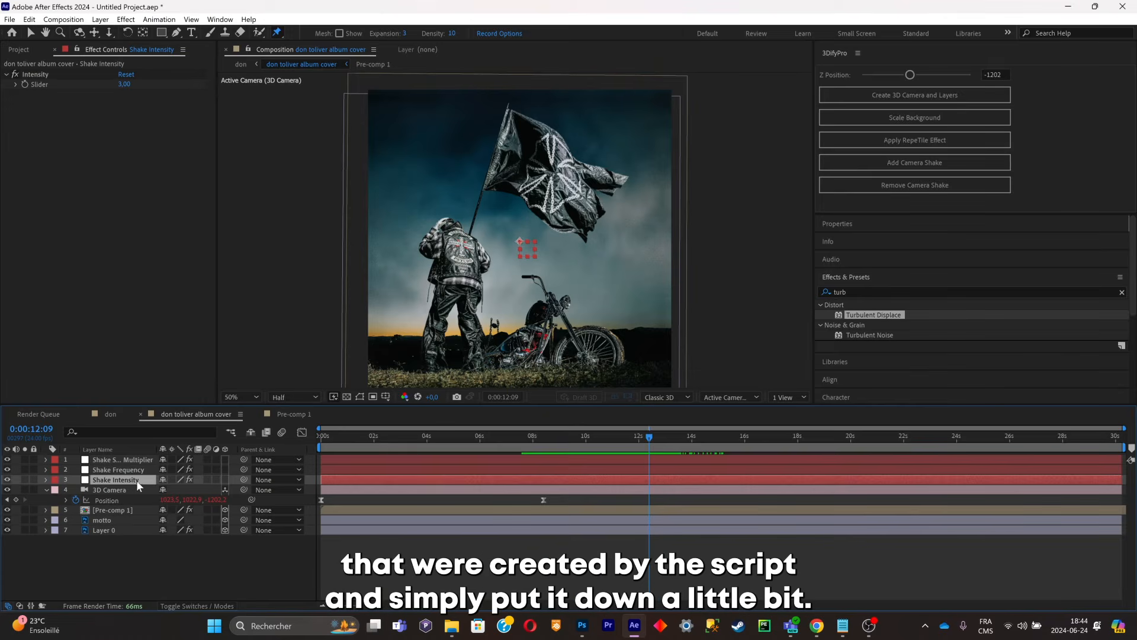
pyautogui.click(124, 84)
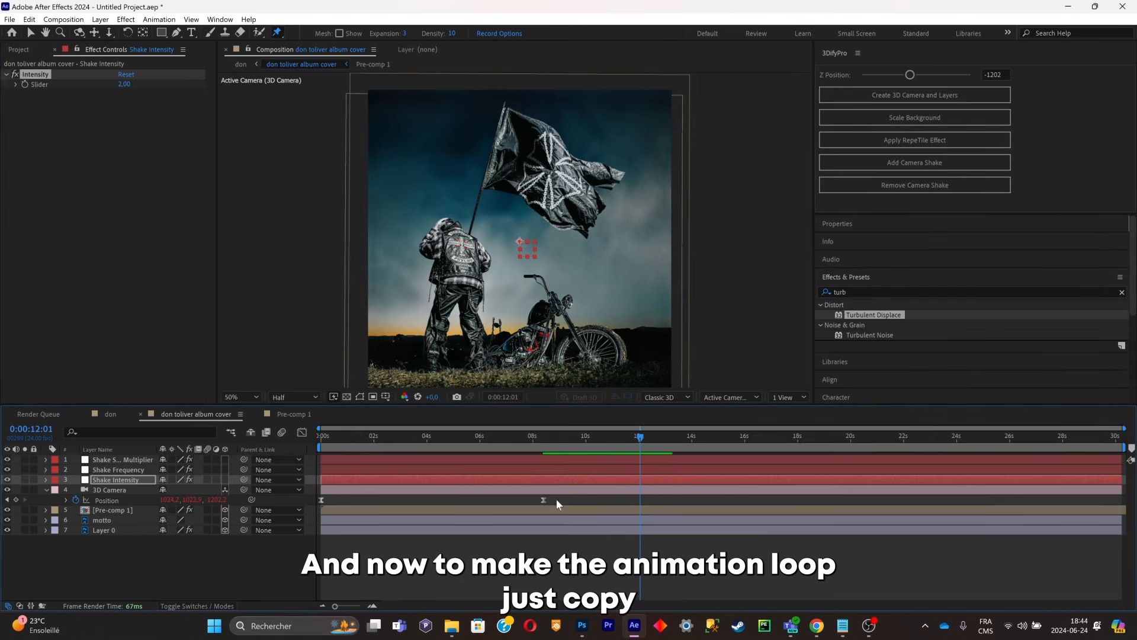
# Copy both Position keyframes of the 3D Camera and paste them at 0:00:15:19.
pyautogui.moveTo(558, 500); pyautogui.dragTo(307, 495)
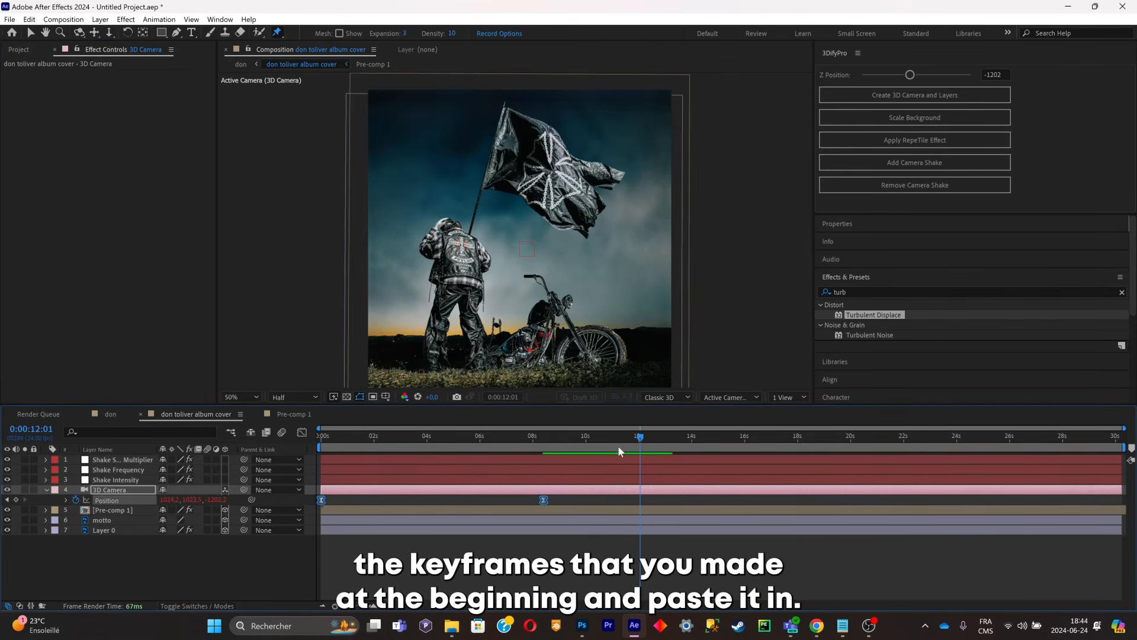
pyautogui.moveTo(666, 442); pyautogui.dragTo(740, 450)
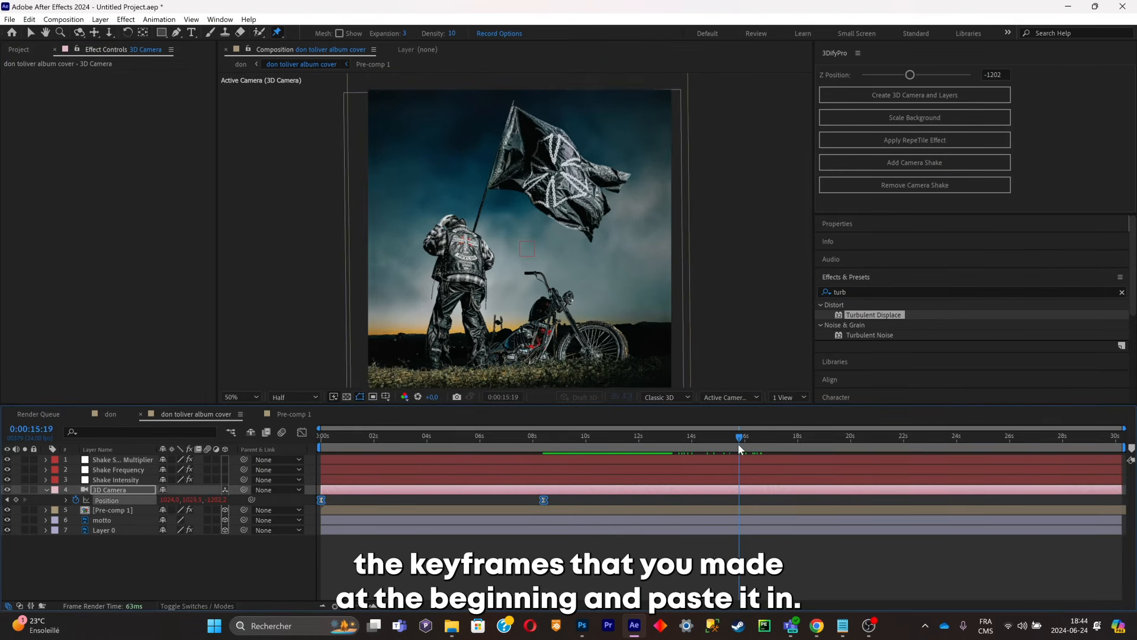
pyautogui.hotkey('ctrl', 'v')
# Reverse the pasted camera keyframes, with the wide shot at about 25 seconds and the sky shot at the composition's end, and preview the loop.
pyautogui.click(986, 495)
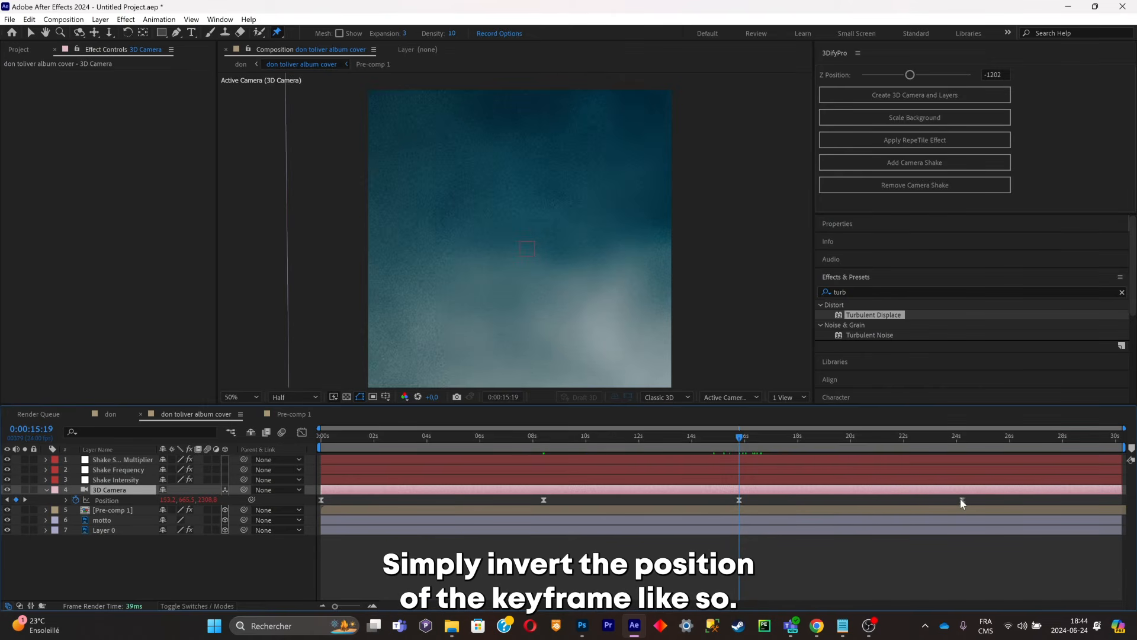
pyautogui.moveTo(962, 500); pyautogui.dragTo(829, 501)
pyautogui.moveTo(740, 502); pyautogui.dragTo(1119, 505)
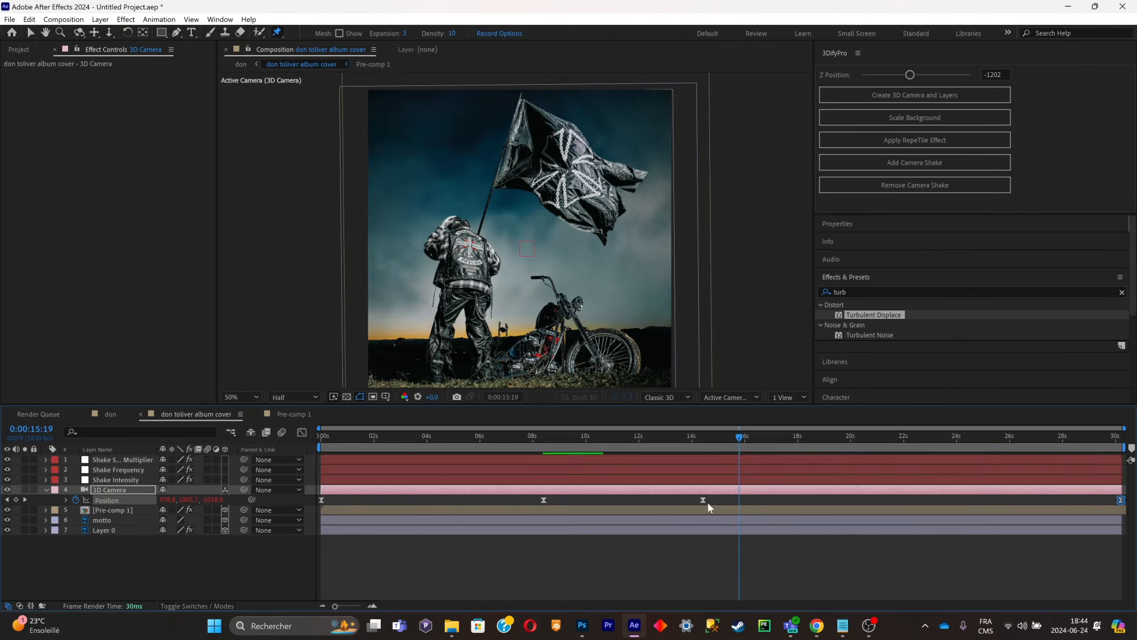
pyautogui.moveTo(704, 503); pyautogui.dragTo(983, 501)
pyautogui.moveTo(960, 442); pyautogui.dragTo(1121, 444)
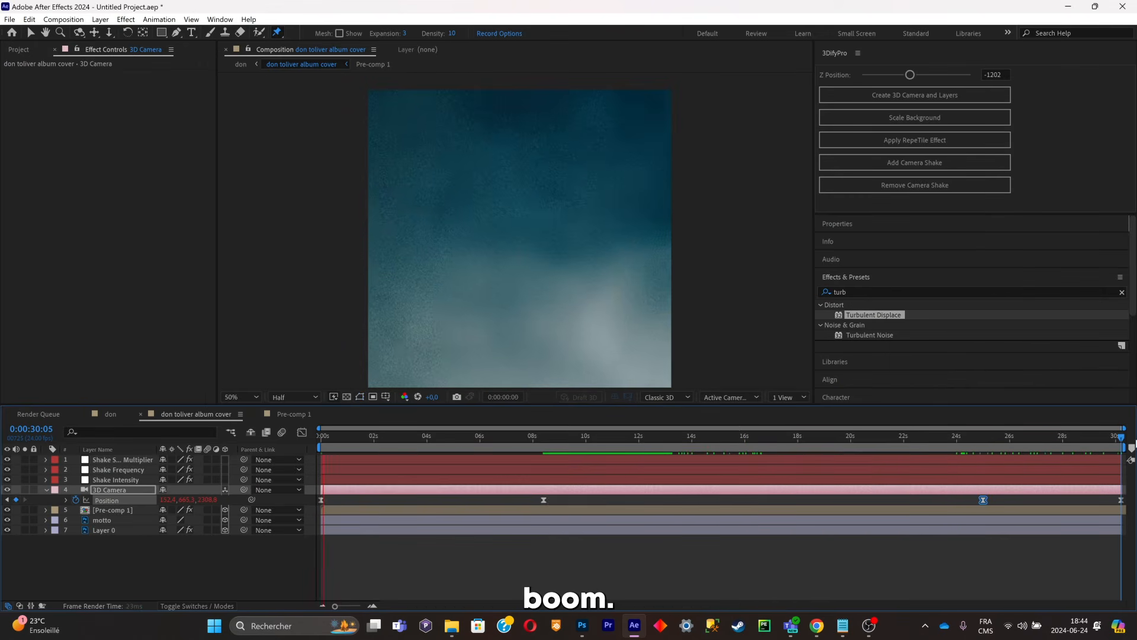